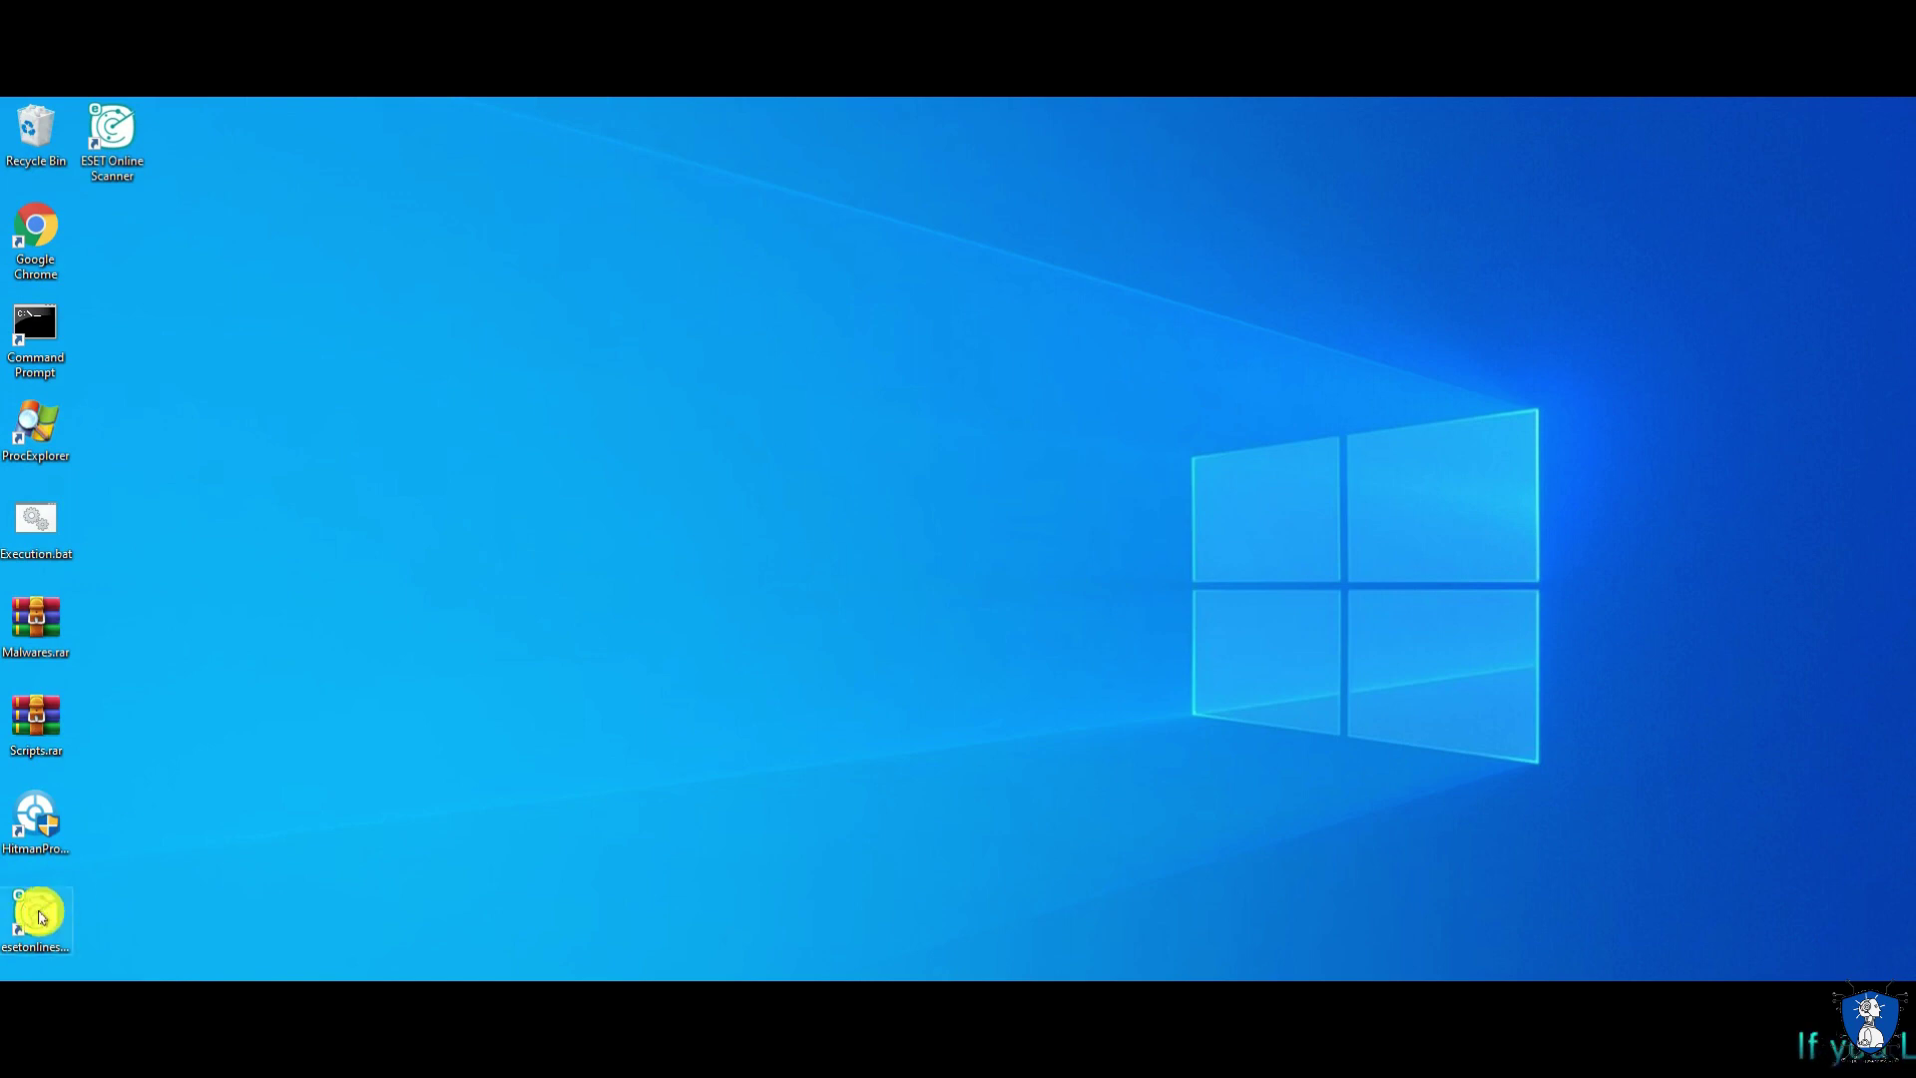
{"action": "left_click", "coordinate": [40, 916]}
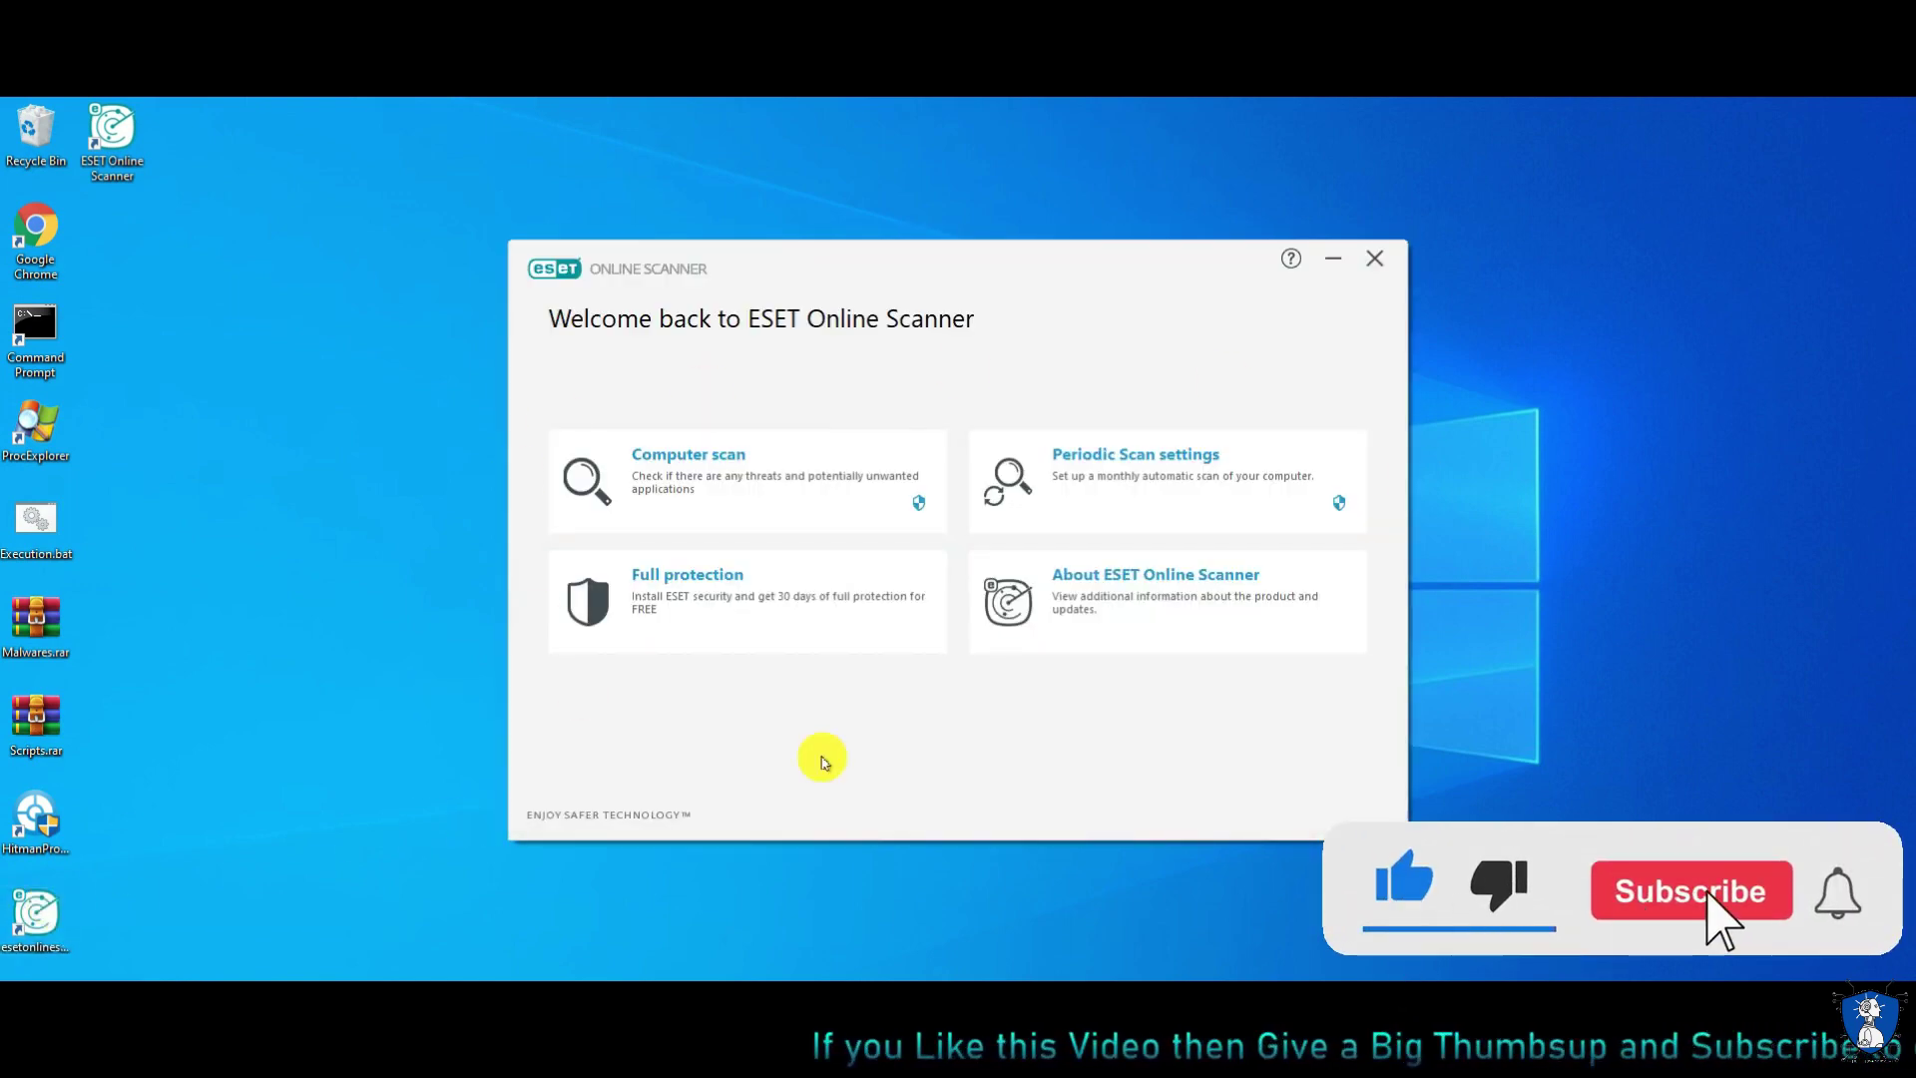
{"action": "left_click", "coordinate": [678, 480]}
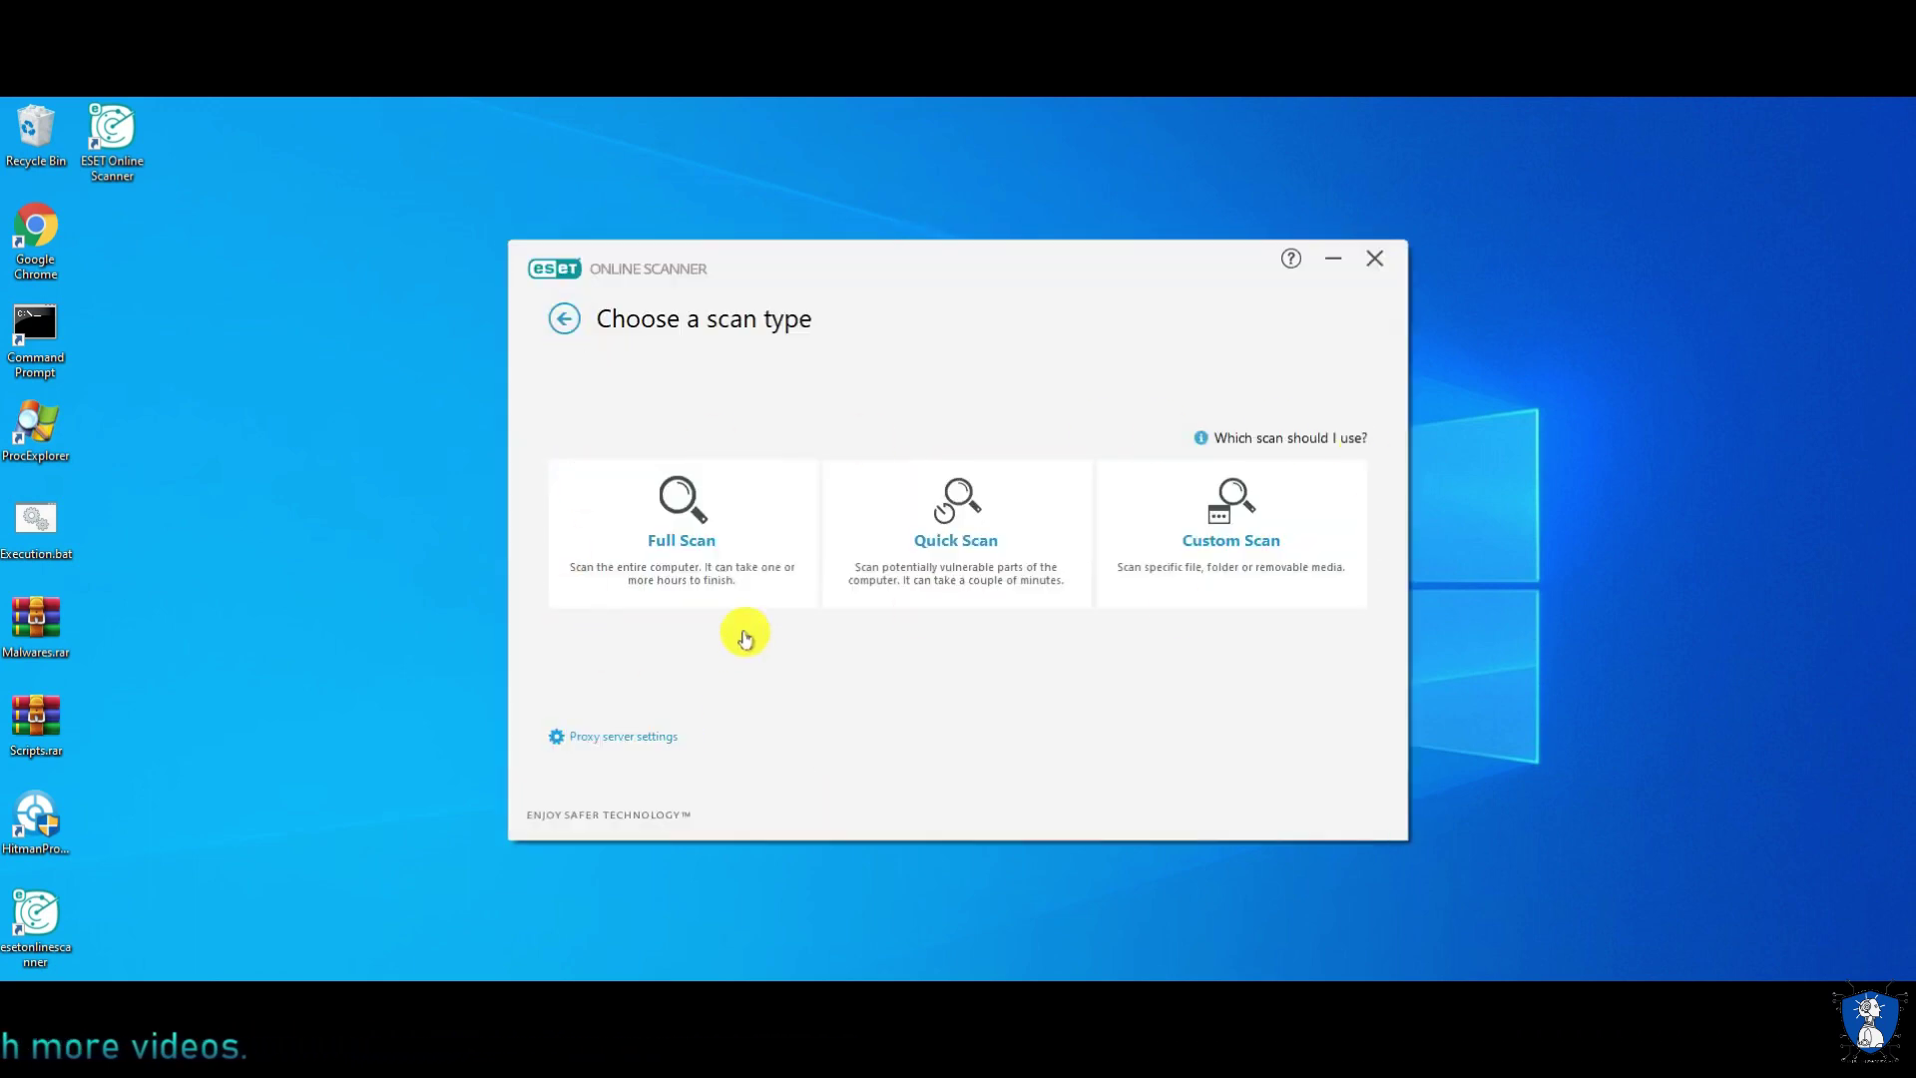
{"action": "left_click", "coordinate": [598, 738]}
{"action": "left_click", "coordinate": [565, 321]}
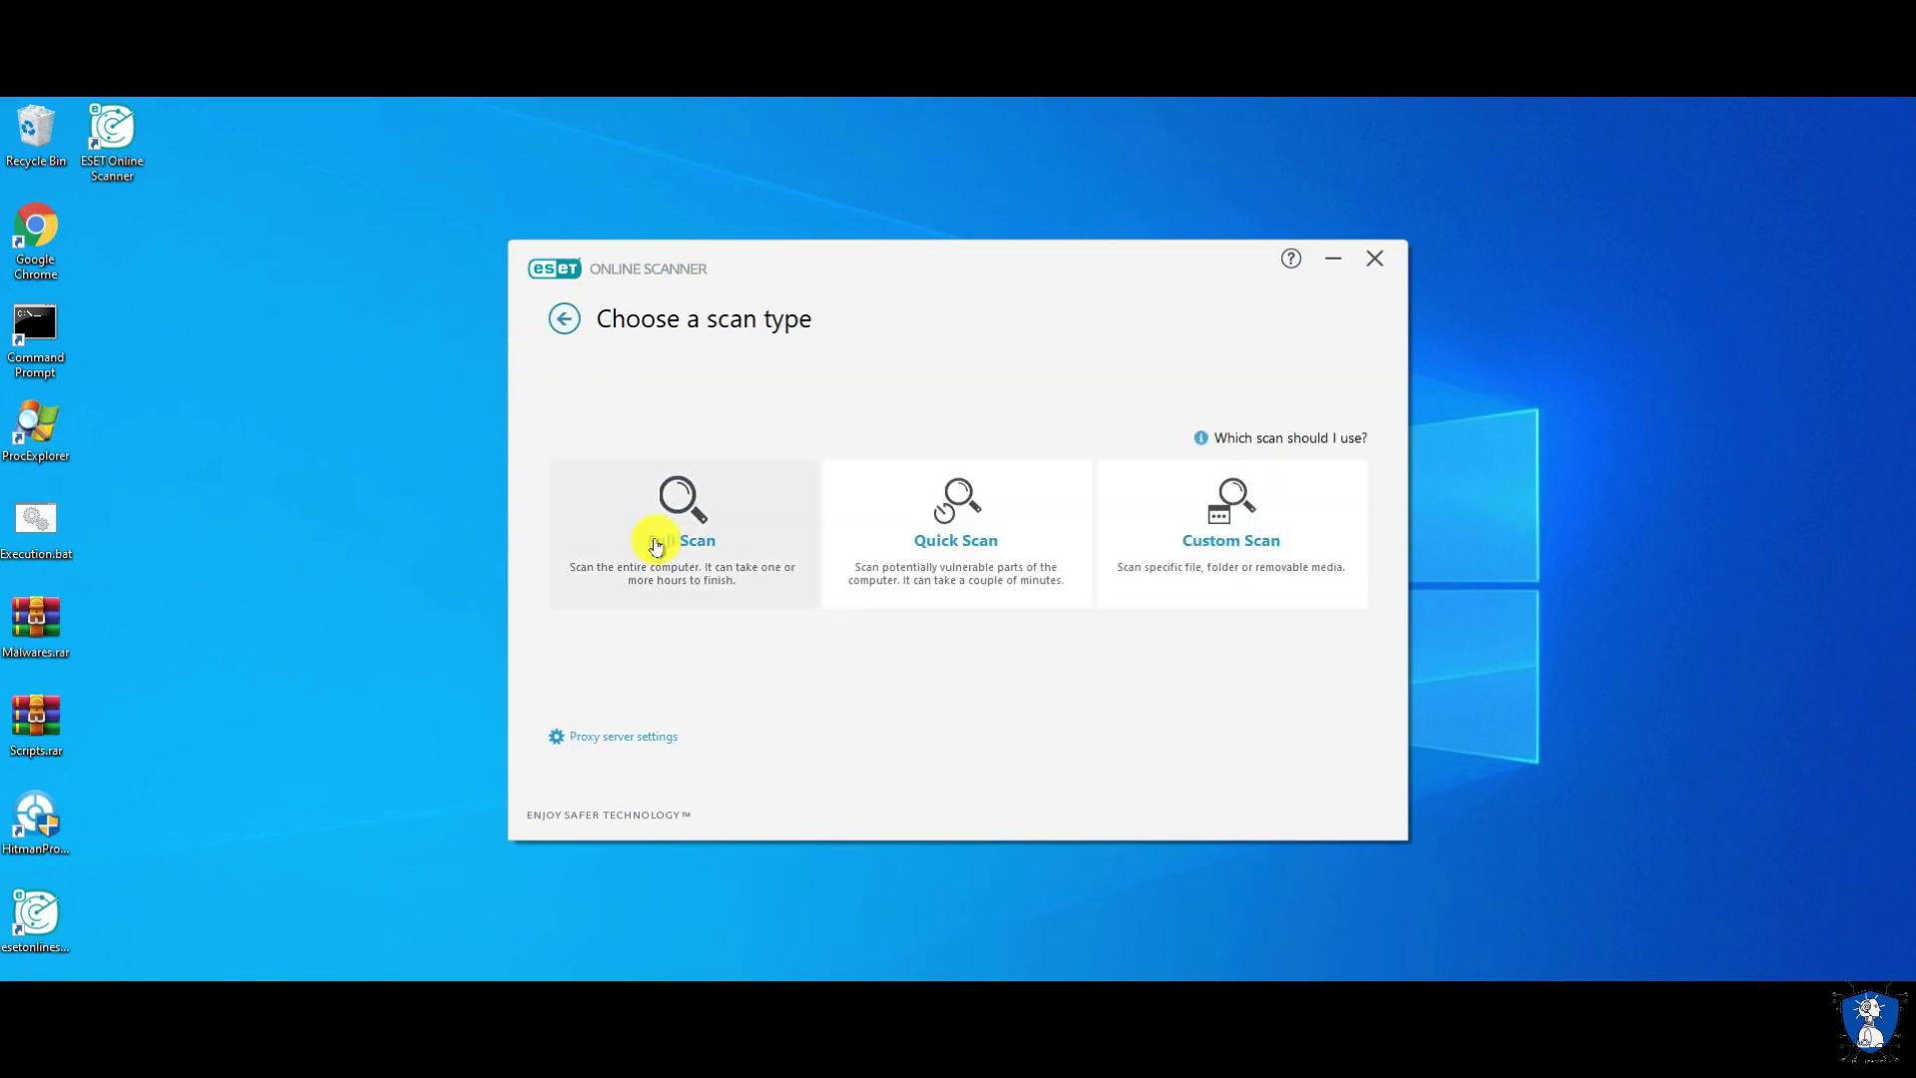
Review the custom scan target presets from Recommended selection to No selection, and return to the scan types without saving
{"action": "left_click", "coordinate": [1226, 549]}
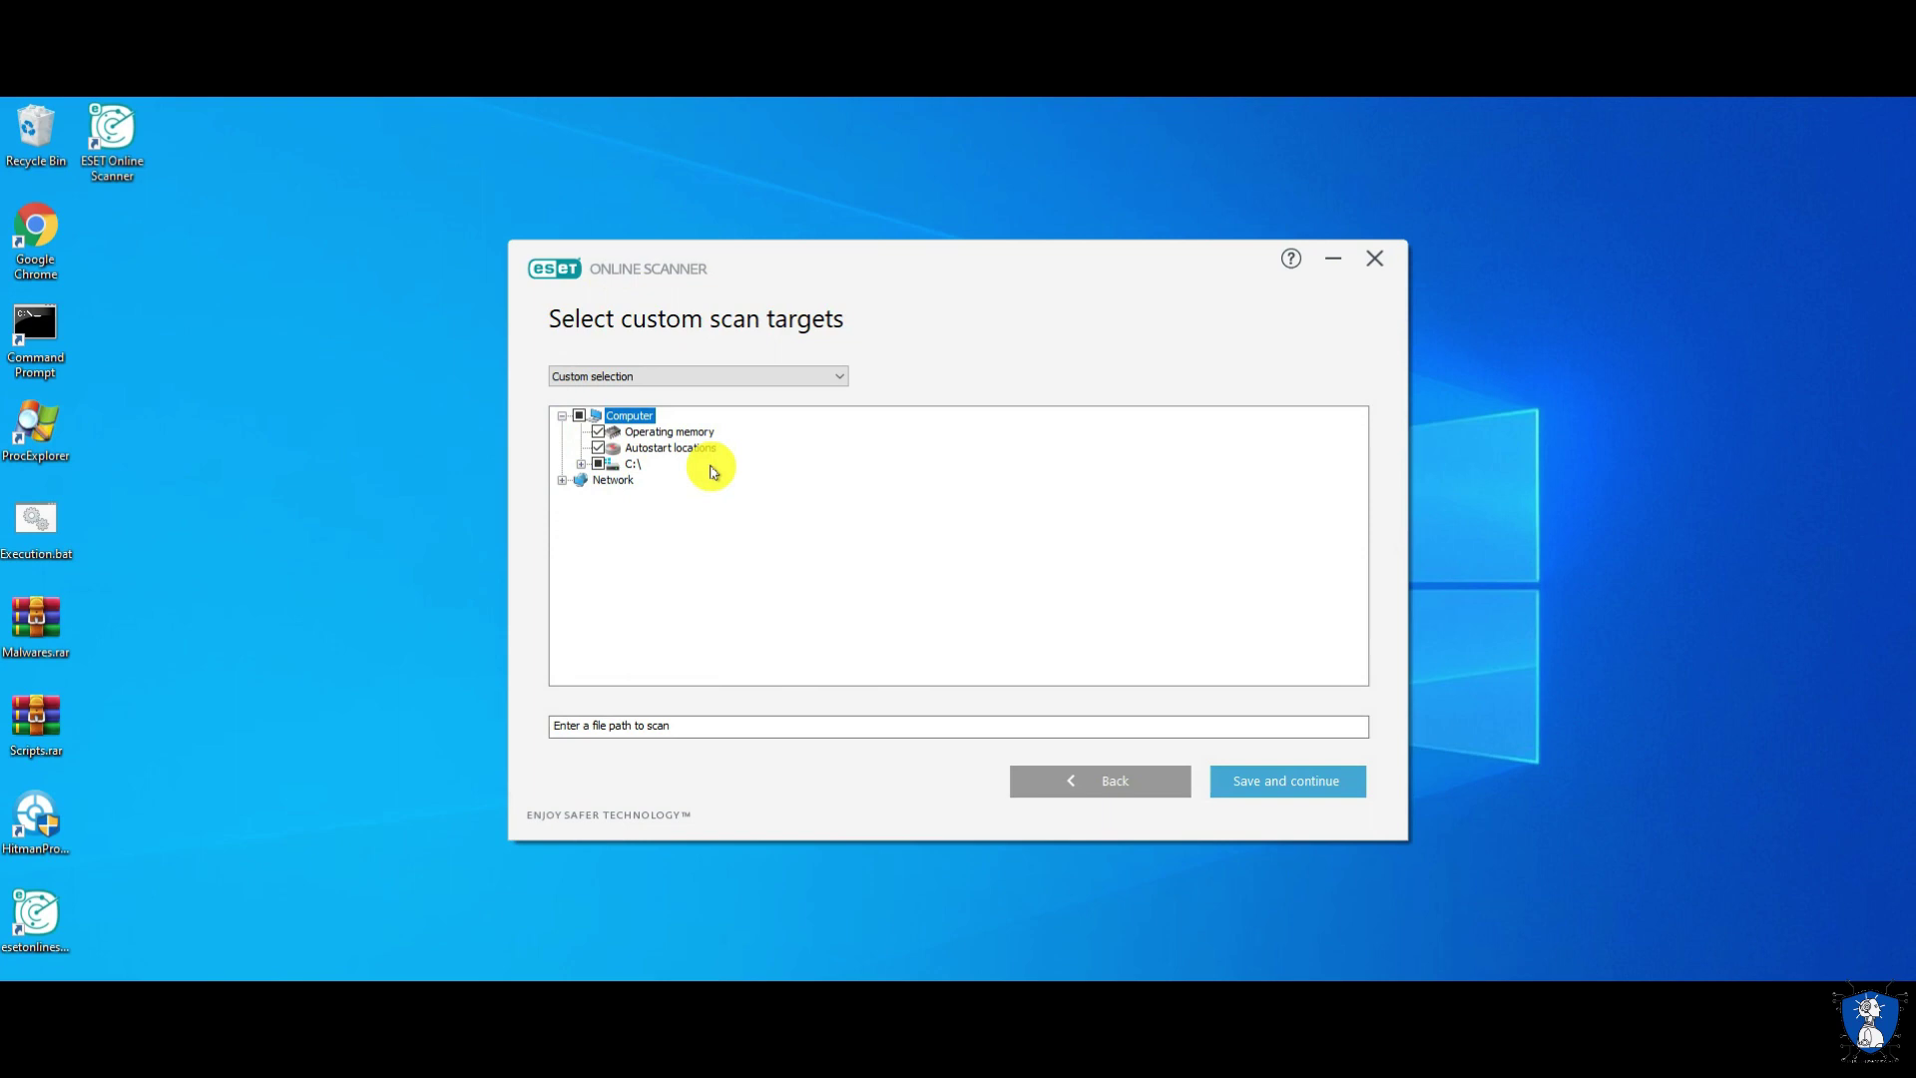
{"action": "left_click", "coordinate": [754, 378]}
{"action": "left_click", "coordinate": [662, 394]}
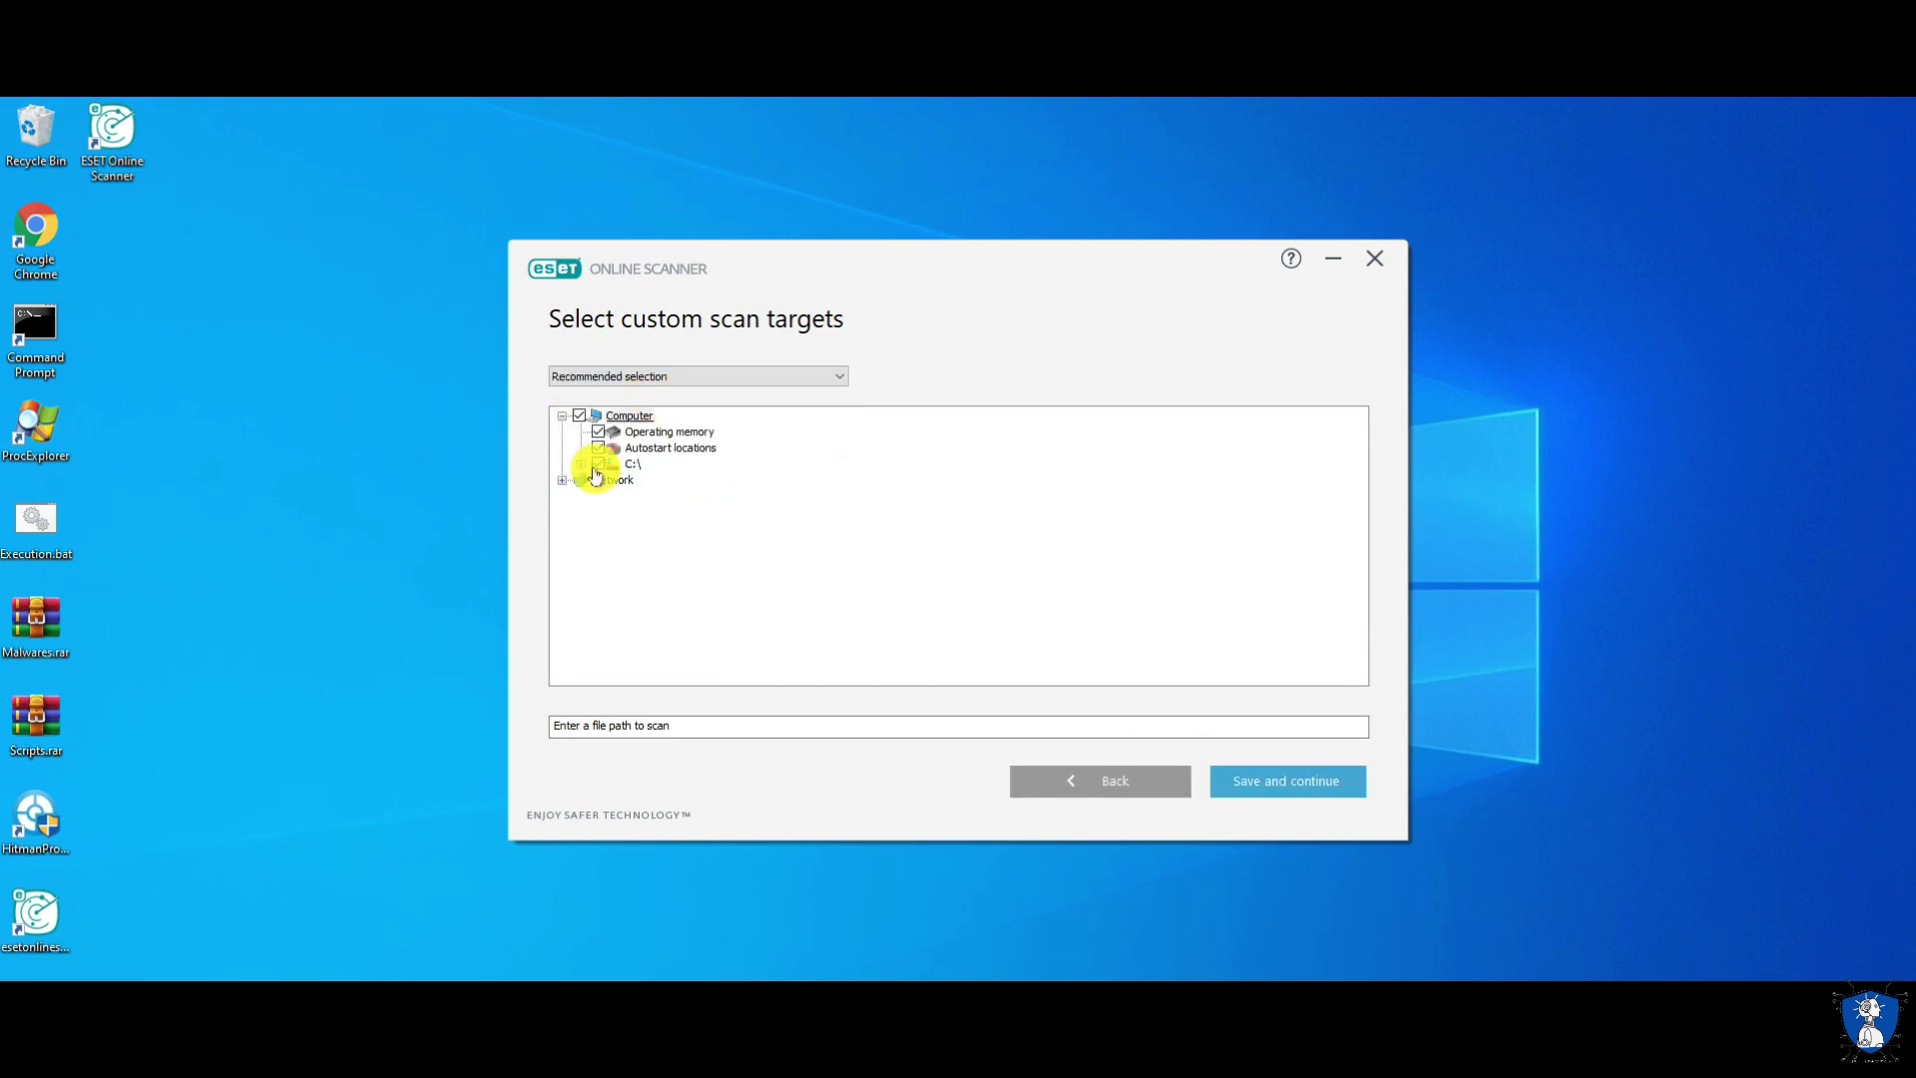
{"action": "left_click", "coordinate": [704, 376]}
{"action": "left_click", "coordinate": [613, 407]}
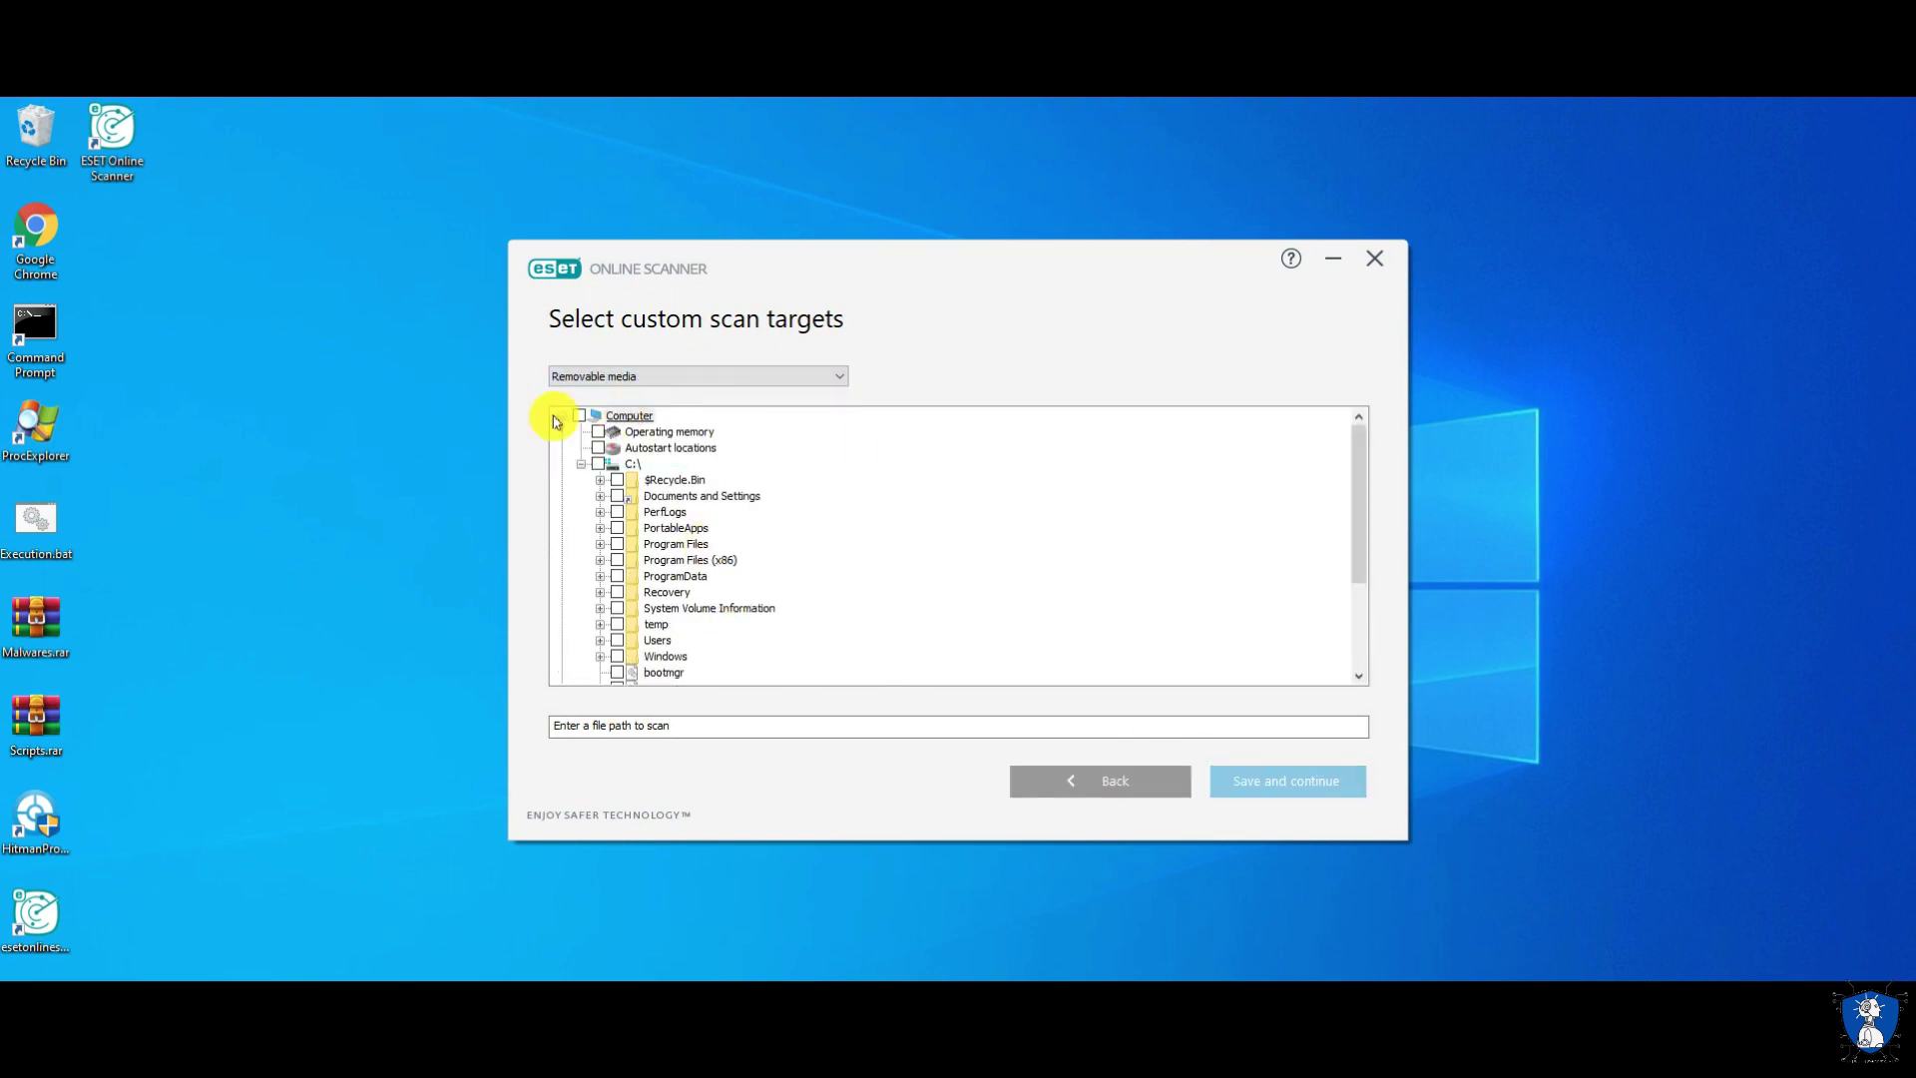
{"action": "left_click", "coordinate": [733, 378]}
{"action": "left_click", "coordinate": [618, 420]}
{"action": "left_click", "coordinate": [736, 376]}
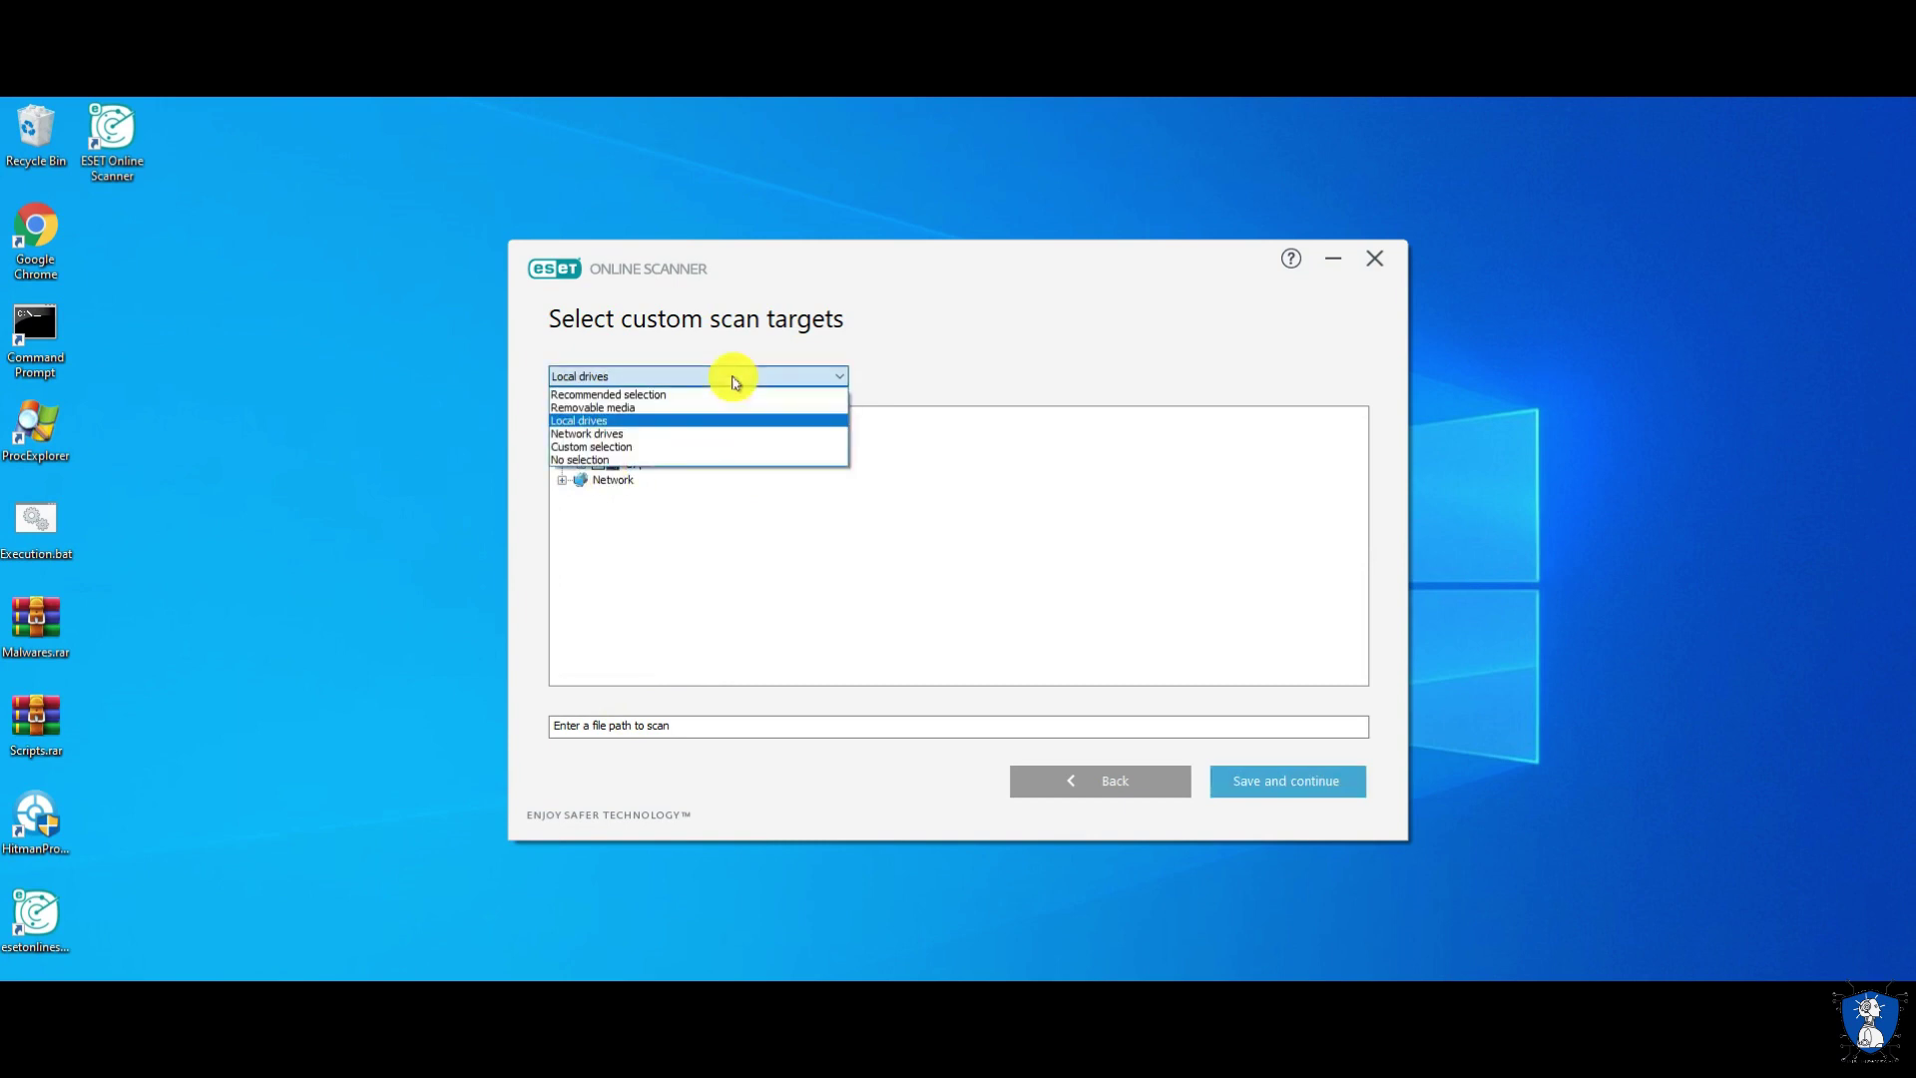
{"action": "left_click", "coordinate": [685, 434]}
{"action": "left_click", "coordinate": [779, 382]}
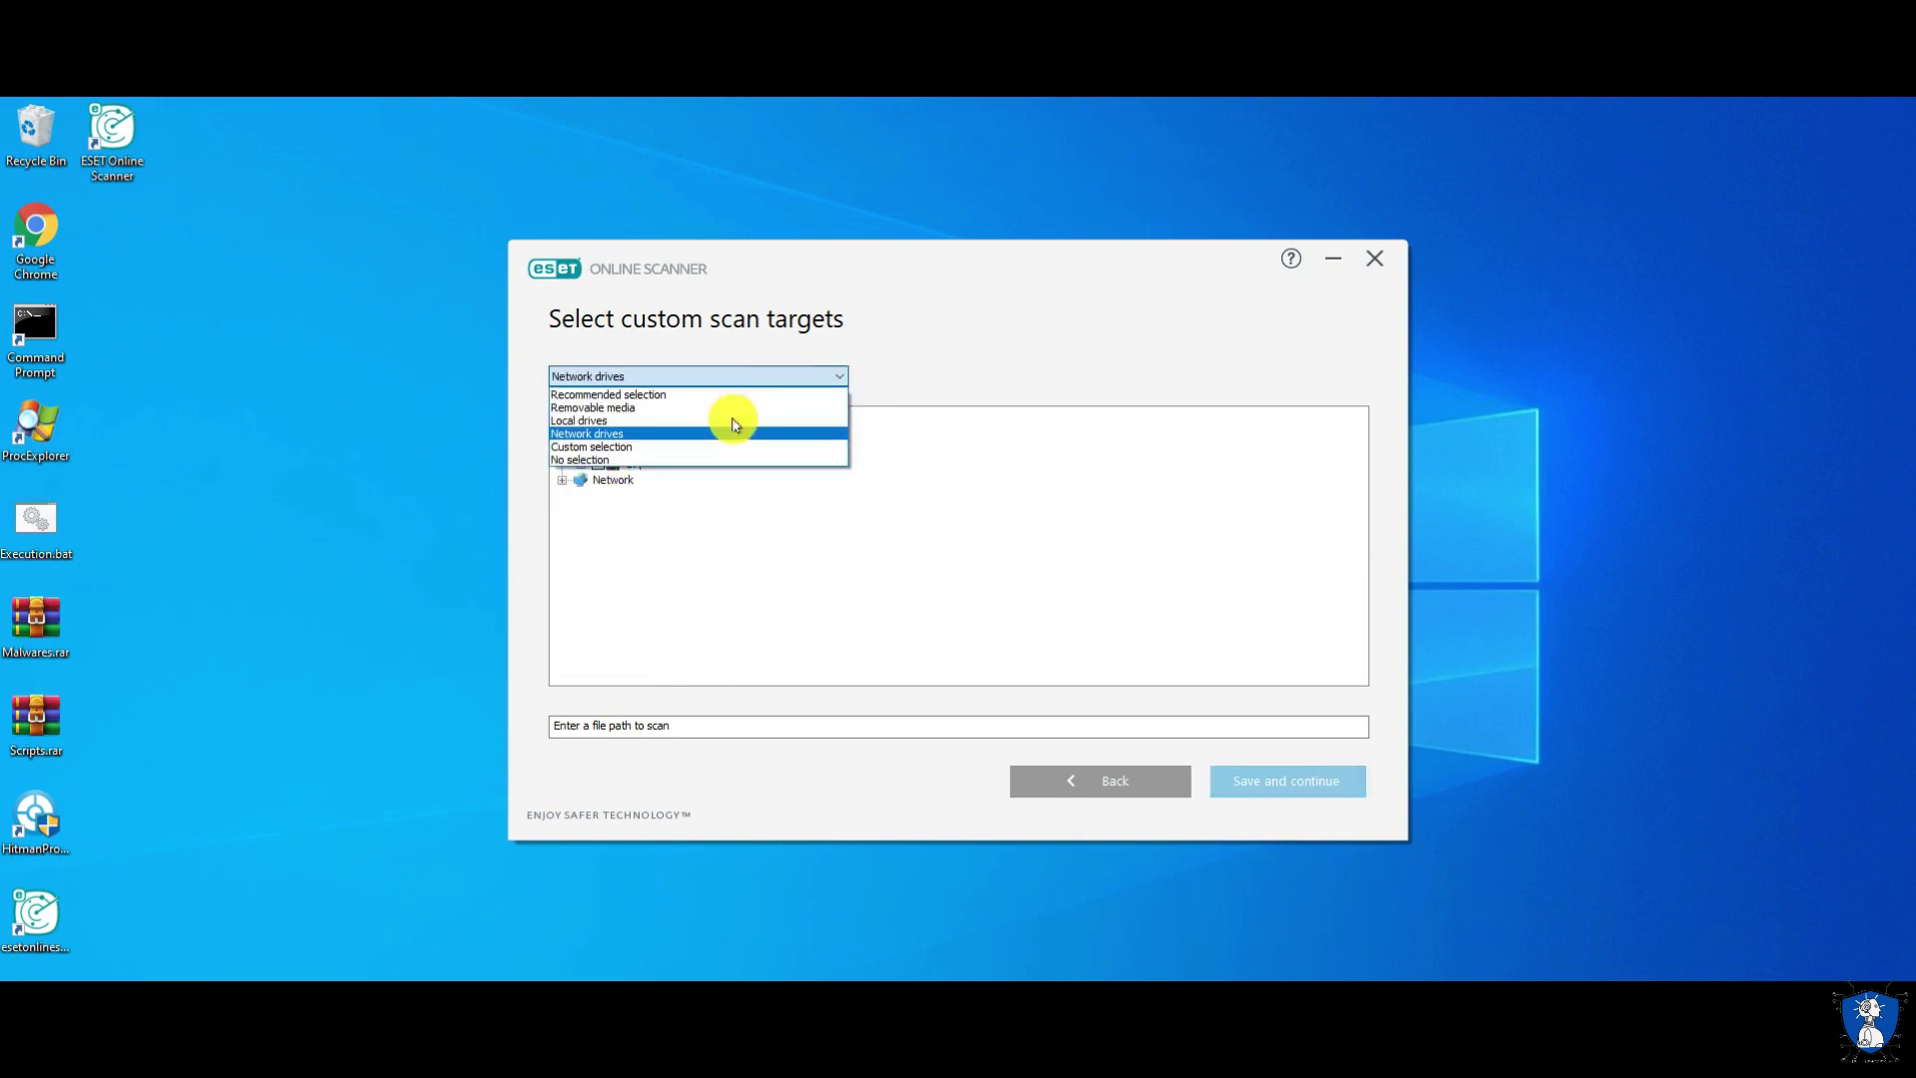
{"action": "left_click", "coordinate": [664, 461]}
{"action": "left_click", "coordinate": [1098, 781]}
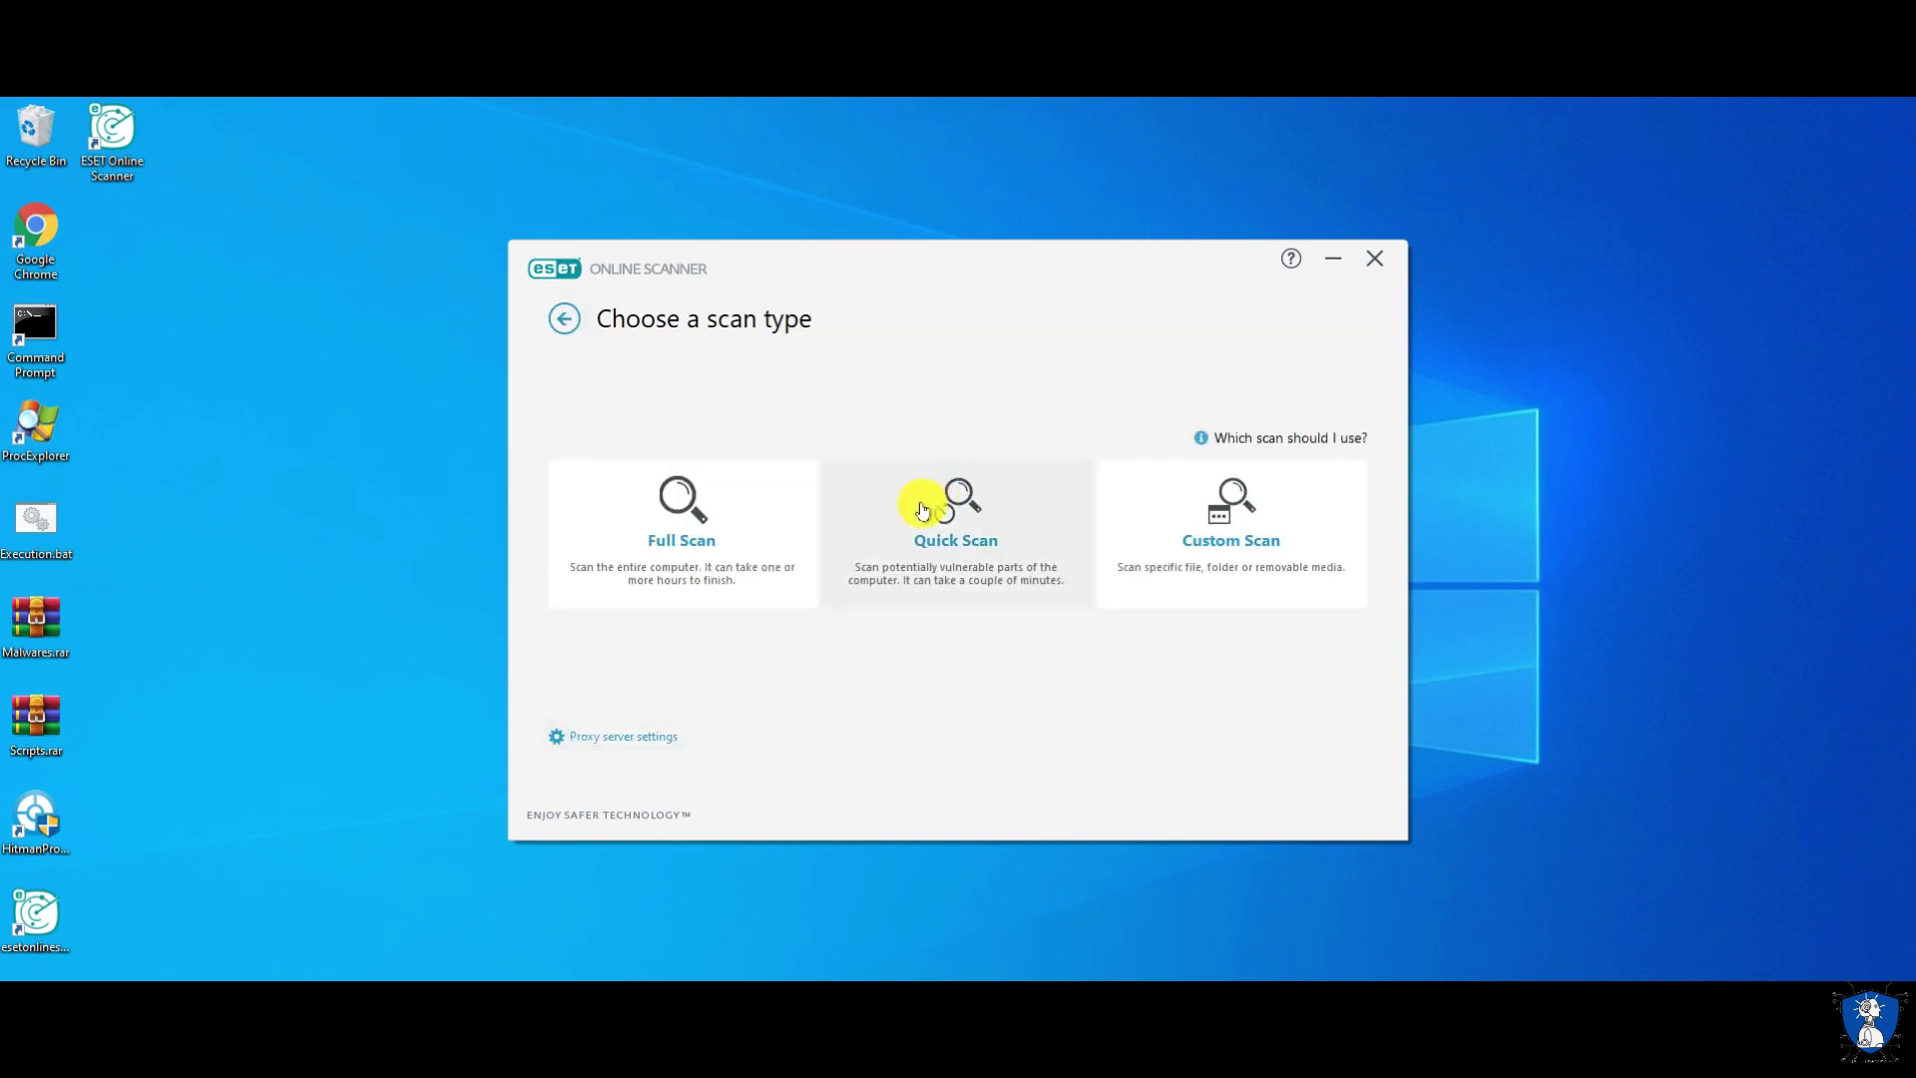
Open the Periodic Scan settings and view the available times for the monthly scan
{"action": "left_click", "coordinate": [561, 318]}
{"action": "left_click", "coordinate": [1155, 483]}
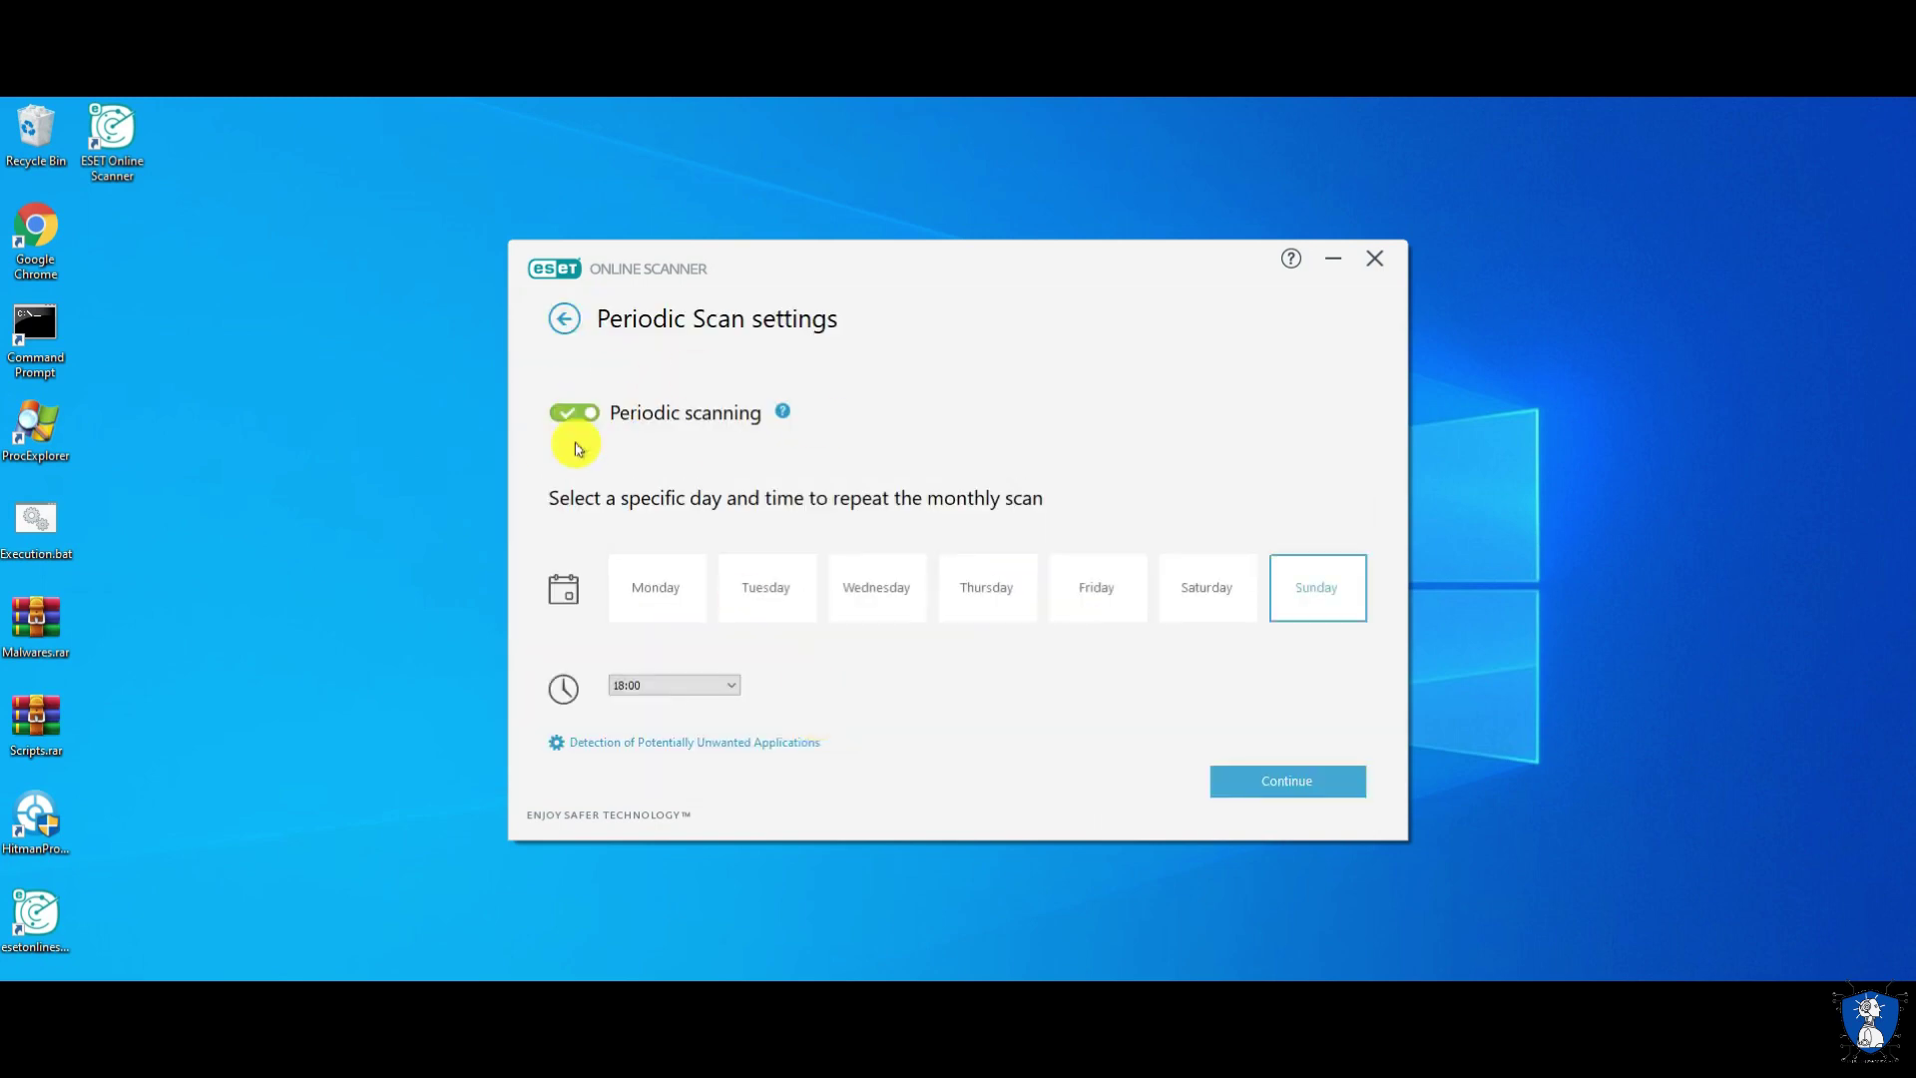
{"action": "left_click", "coordinate": [724, 684]}
{"action": "left_click", "coordinate": [881, 691]}
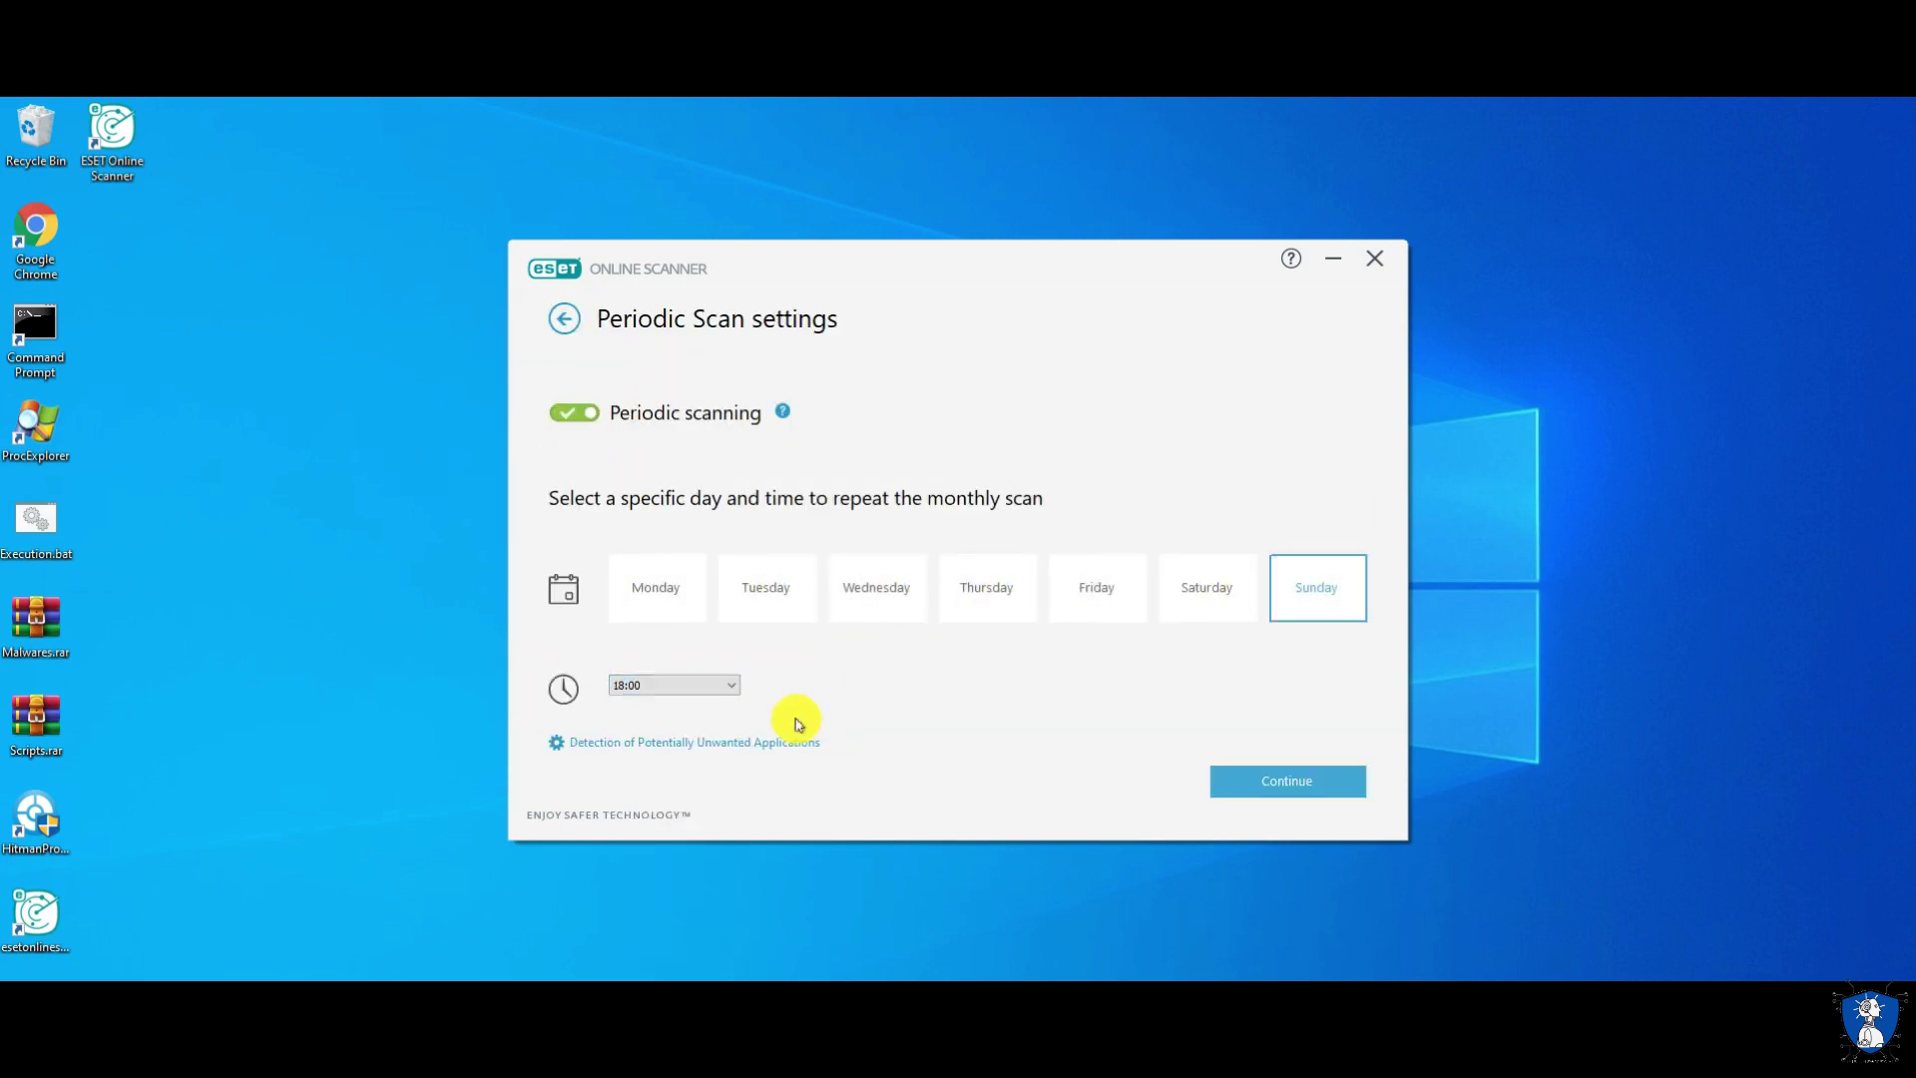
Examine the potentially unwanted application detection options and their advanced settings for periodic scans, and return to the welcome page
{"action": "left_click", "coordinate": [653, 743]}
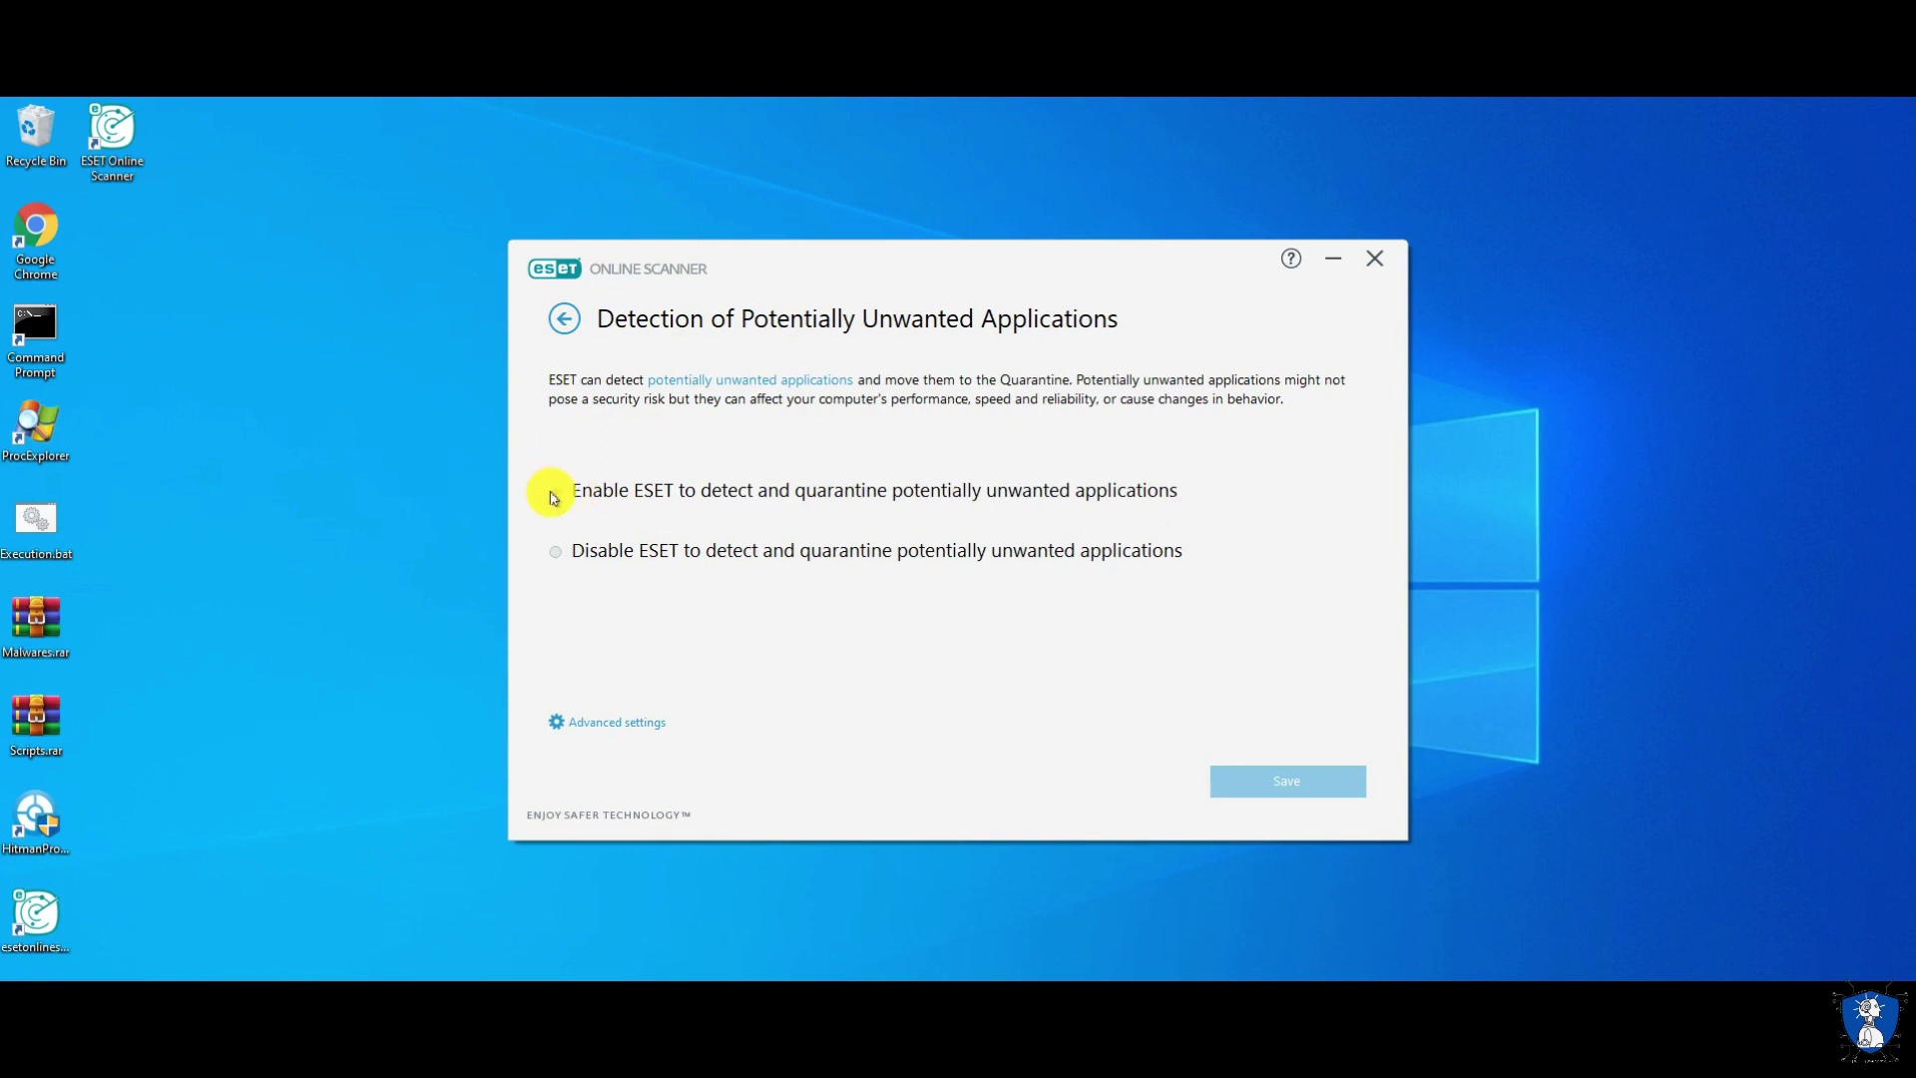
{"action": "left_click", "coordinate": [614, 724]}
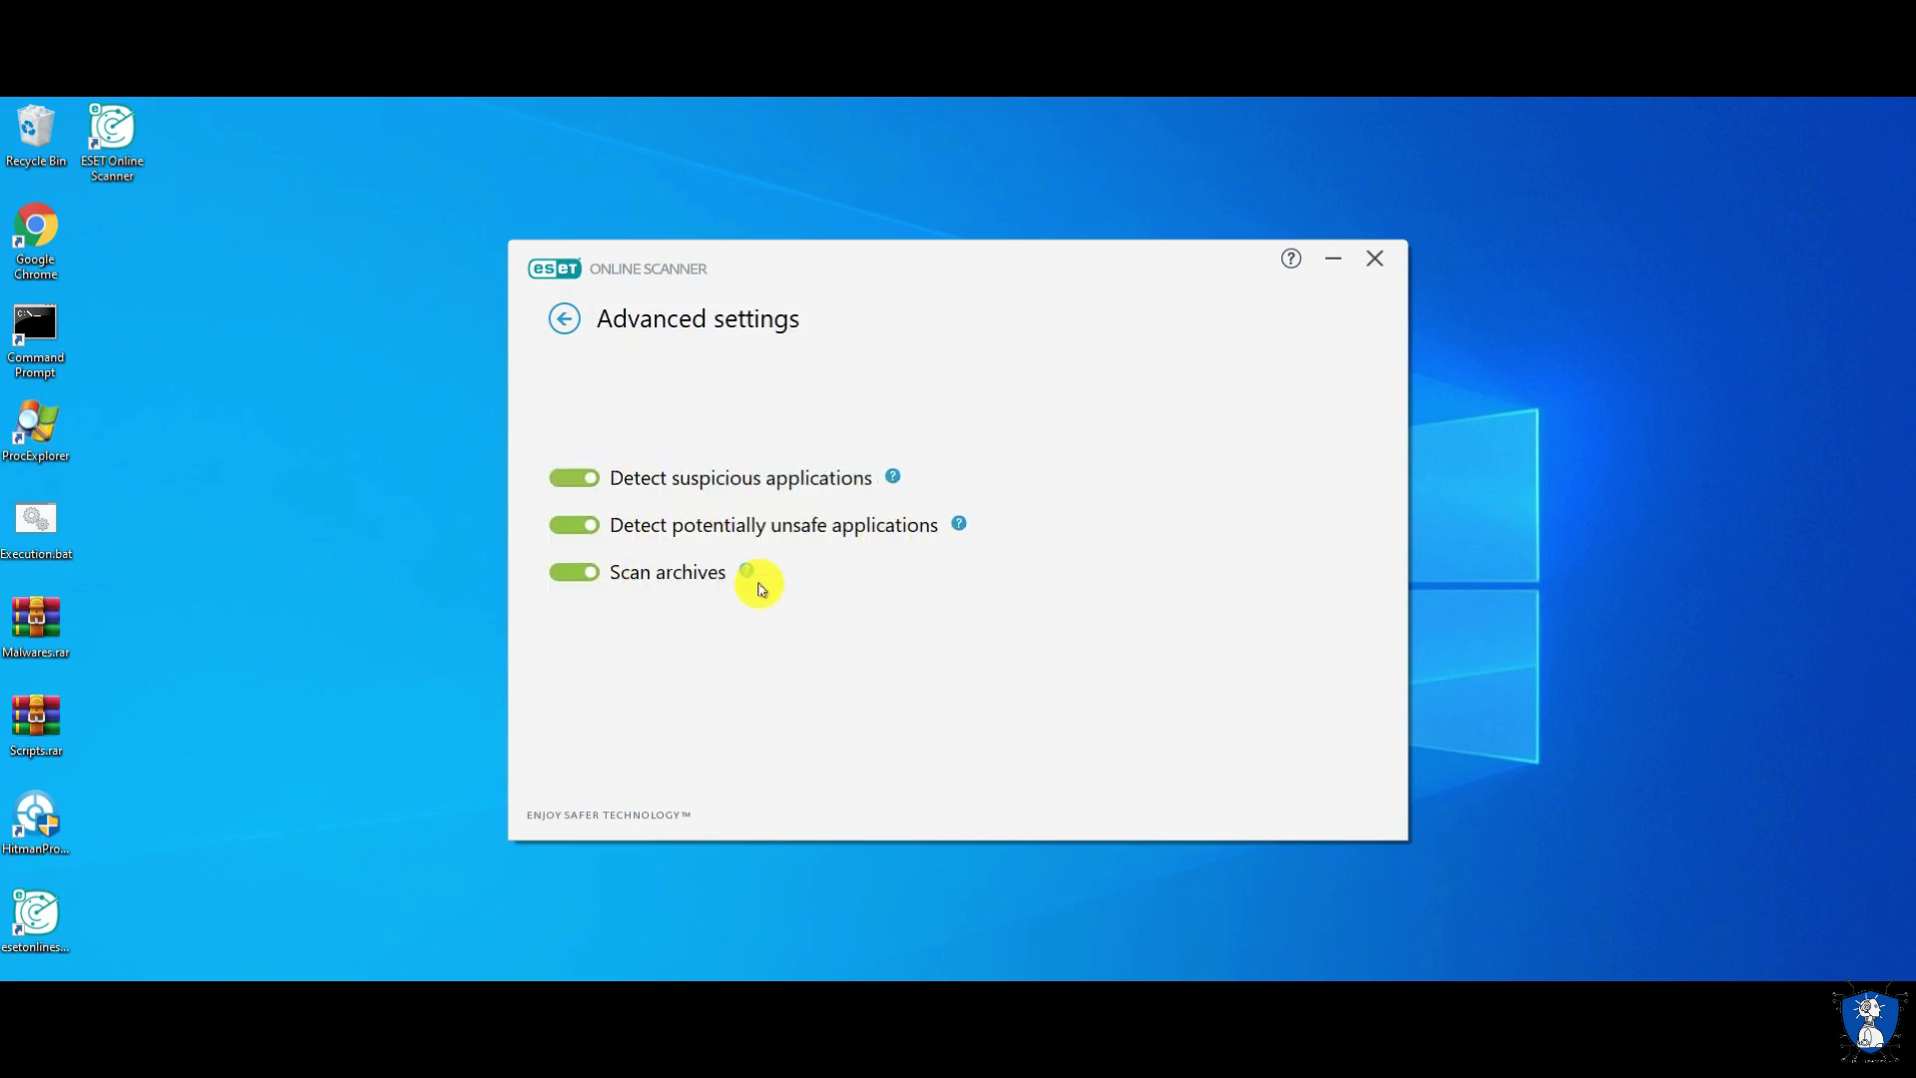
{"action": "left_click", "coordinate": [564, 327]}
{"action": "left_click", "coordinate": [560, 315]}
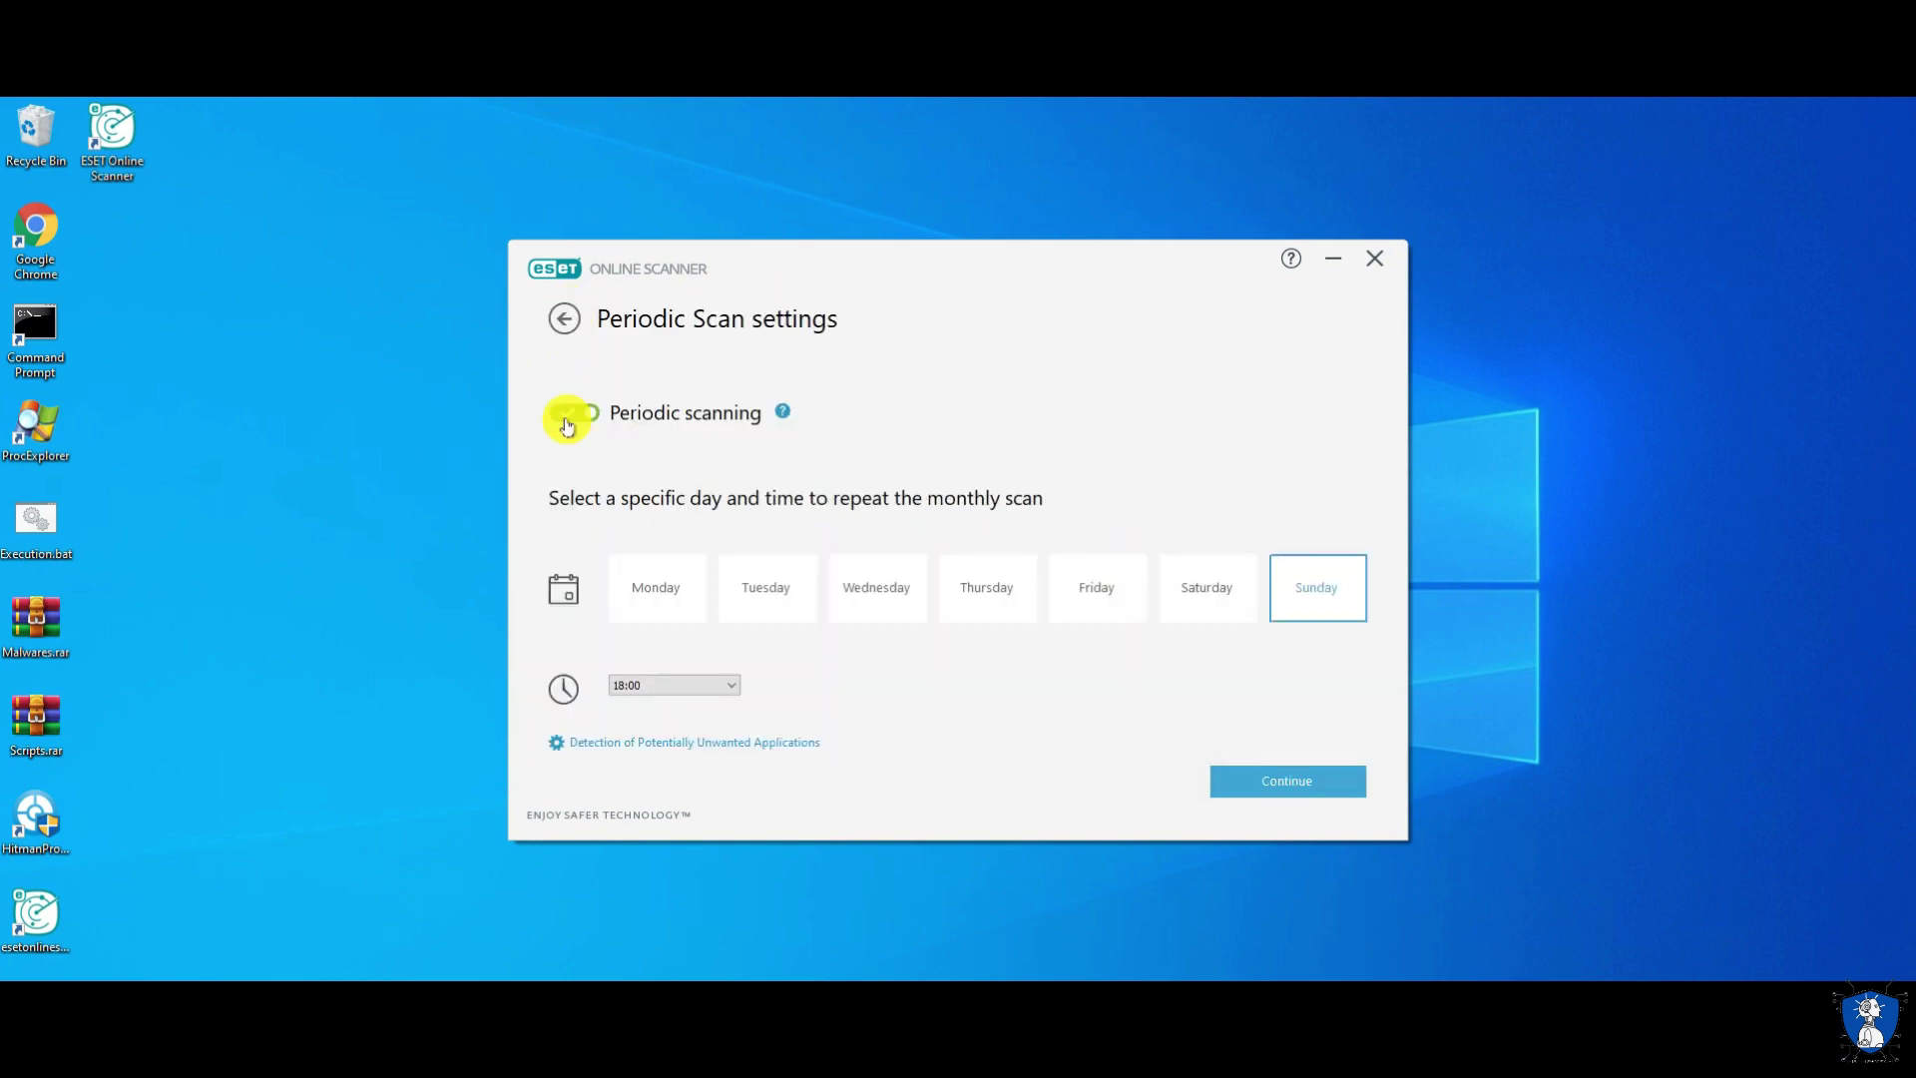
{"action": "left_click", "coordinate": [558, 319]}
View the Full Scan's unwanted application detection options without starting the scan, and close ESET Online Scanner
{"action": "left_click", "coordinate": [731, 497]}
{"action": "left_click", "coordinate": [641, 539]}
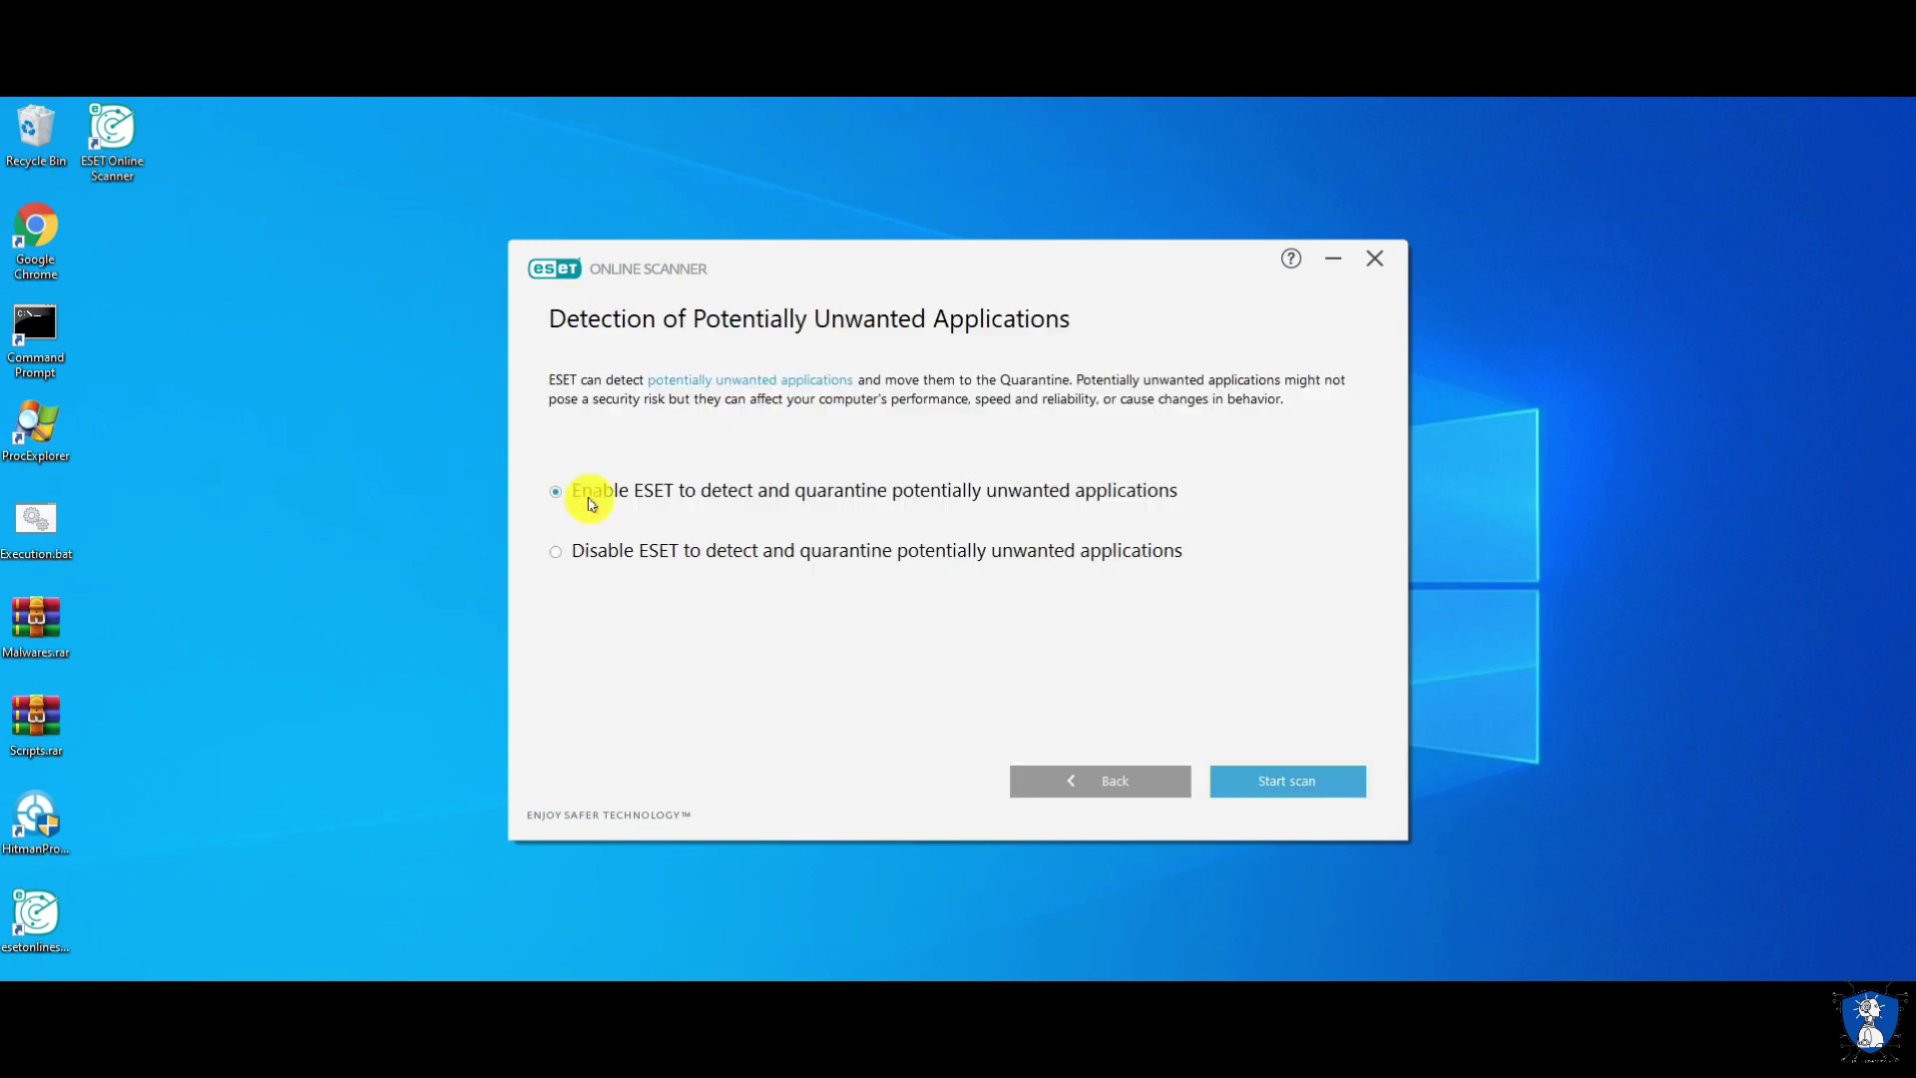
{"action": "key", "text": "Escape"}
{"action": "key", "text": "Escape"}
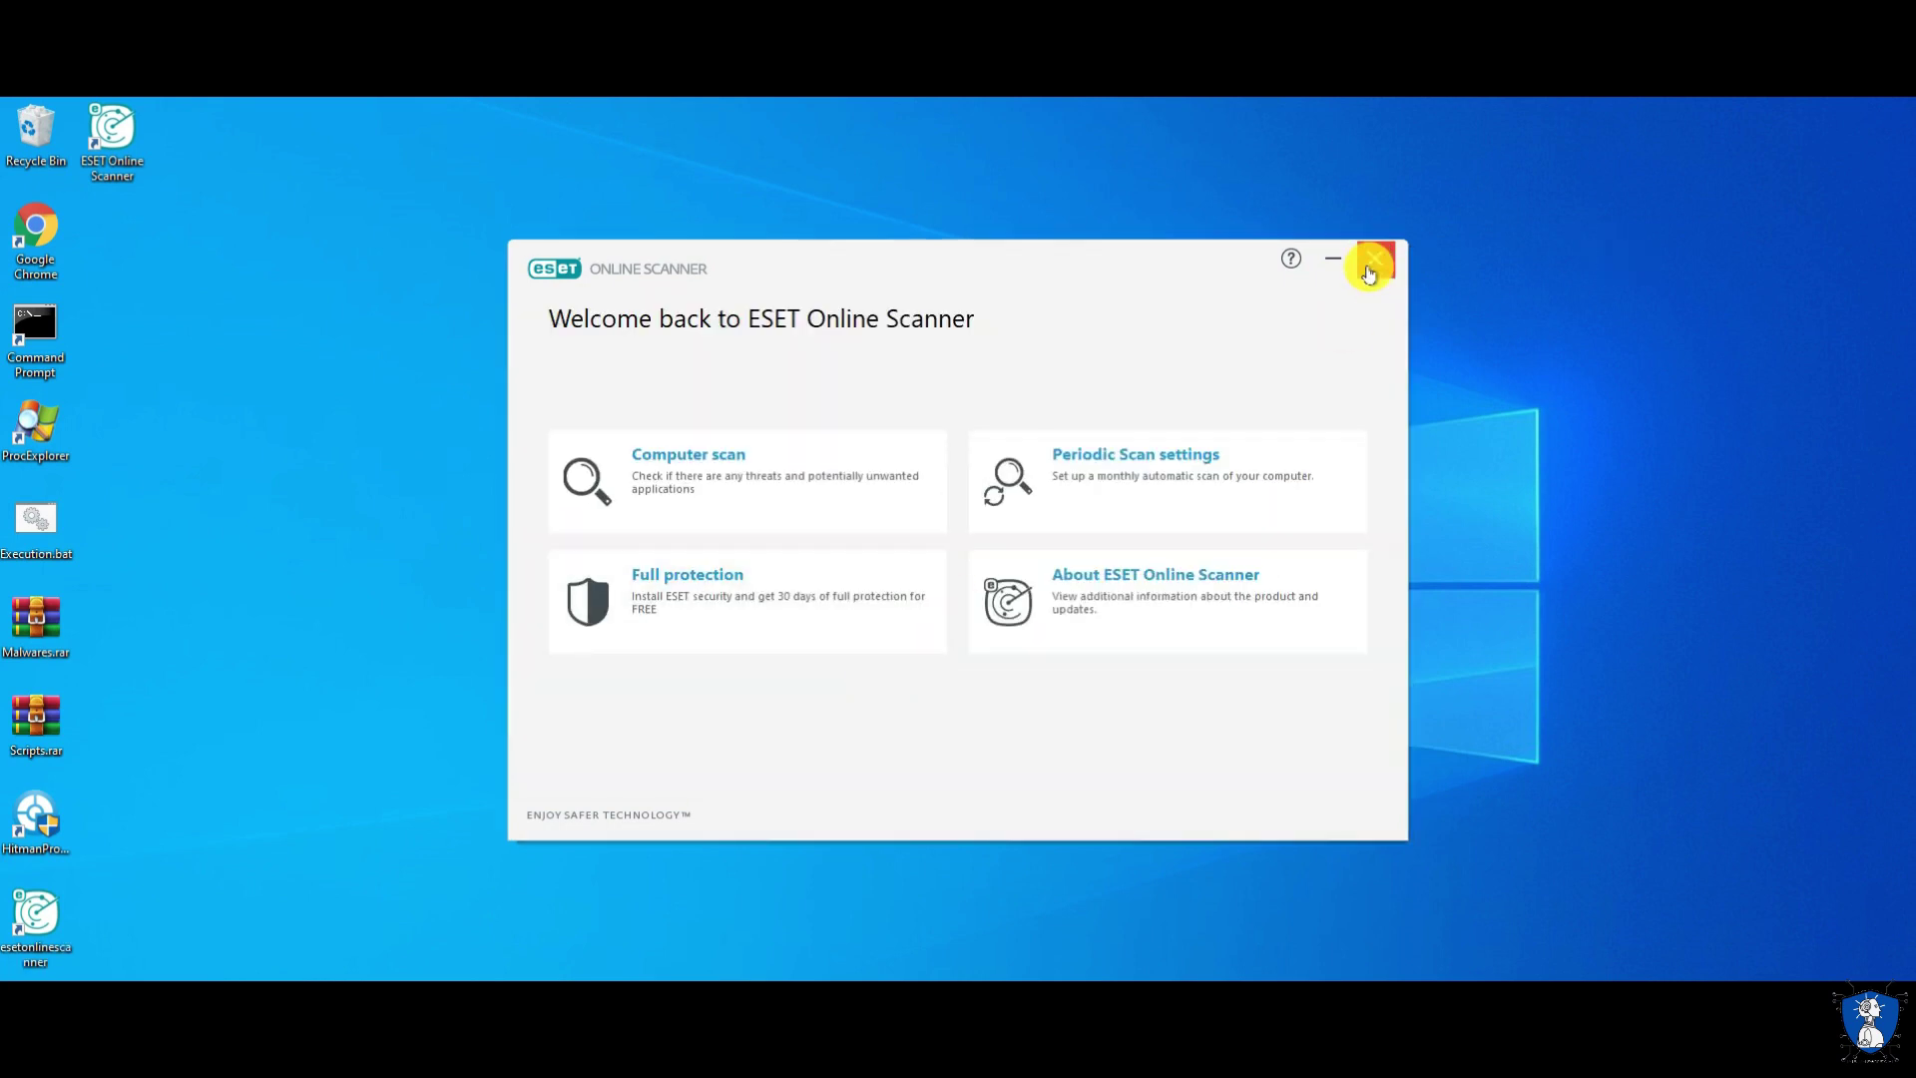
{"action": "key", "text": "alt+F4"}
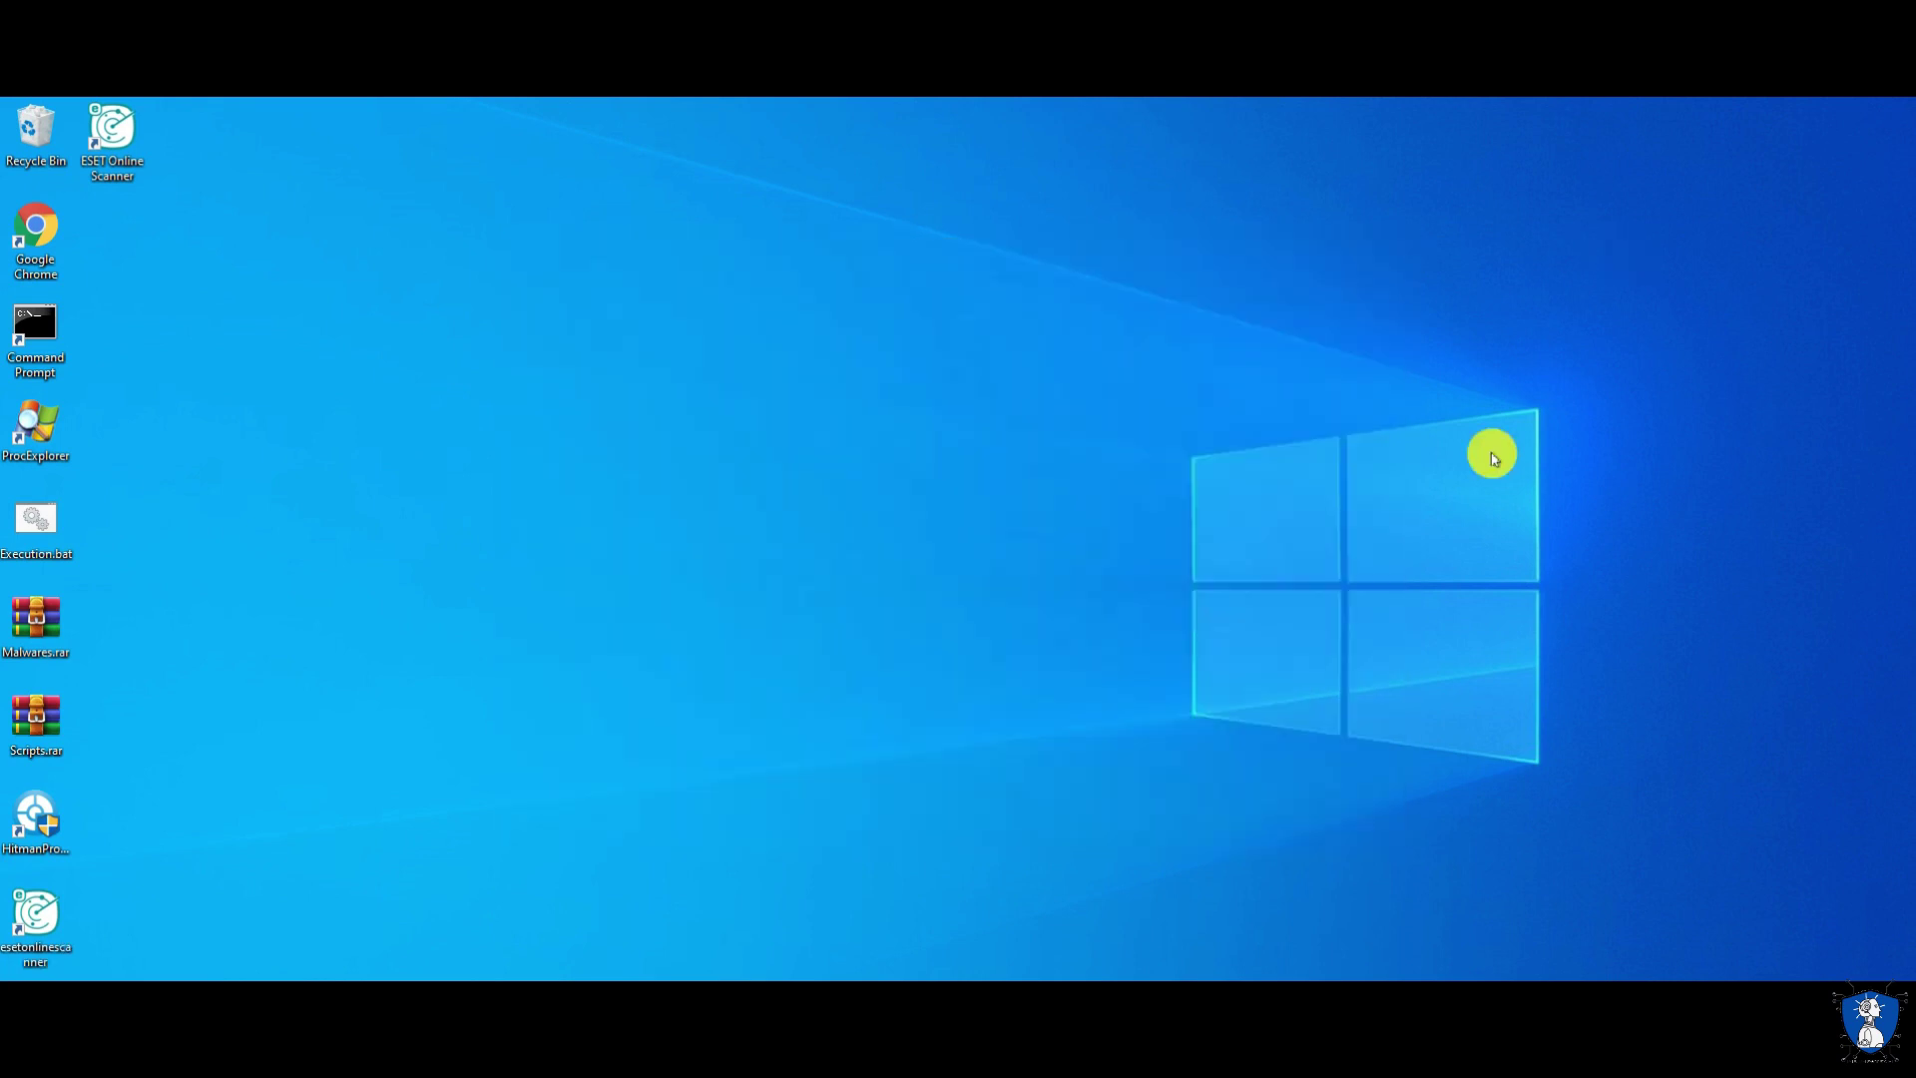
Extract Malwares.rar to the desktop, entering the archive password
{"action": "right_click", "coordinate": [19, 625]}
{"action": "left_click", "coordinate": [131, 253]}
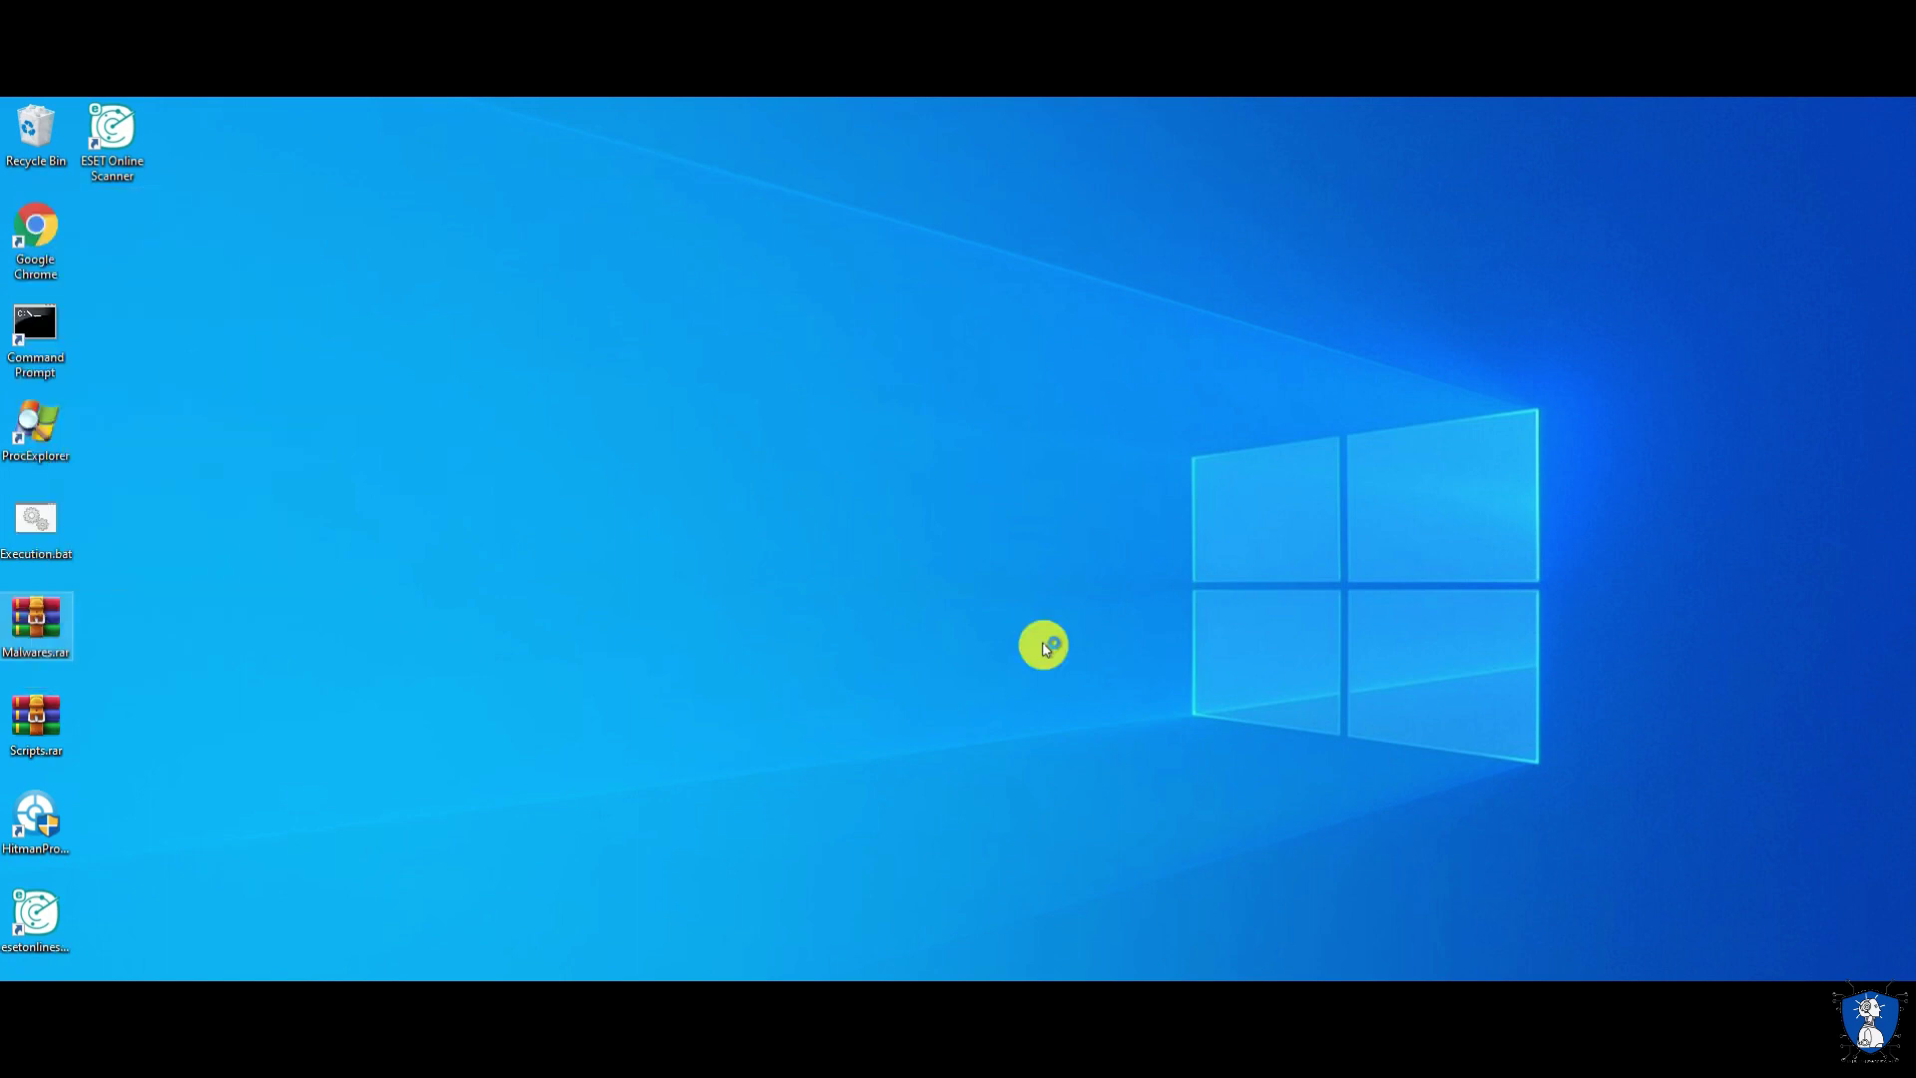
{"action": "type", "text": "infec"}
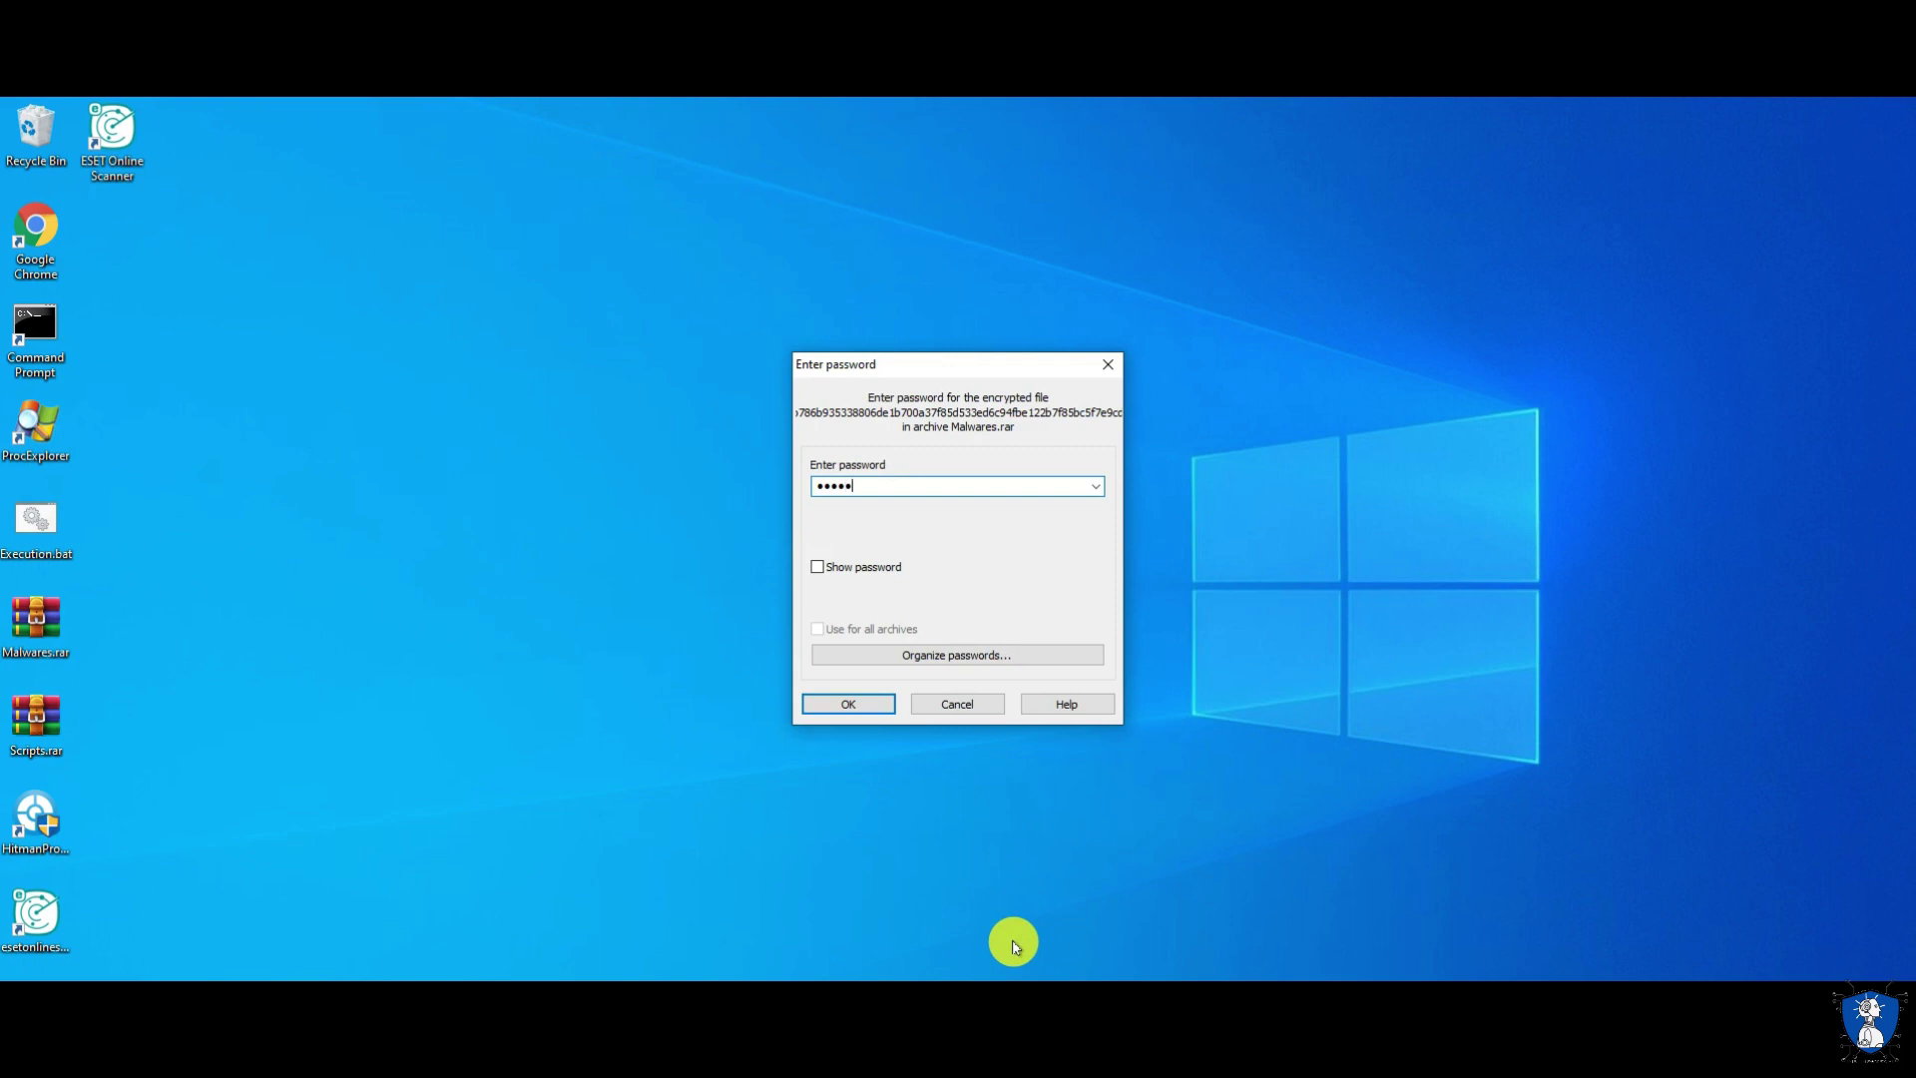
{"action": "type", "text": "ted"}
{"action": "key", "text": "Return"}
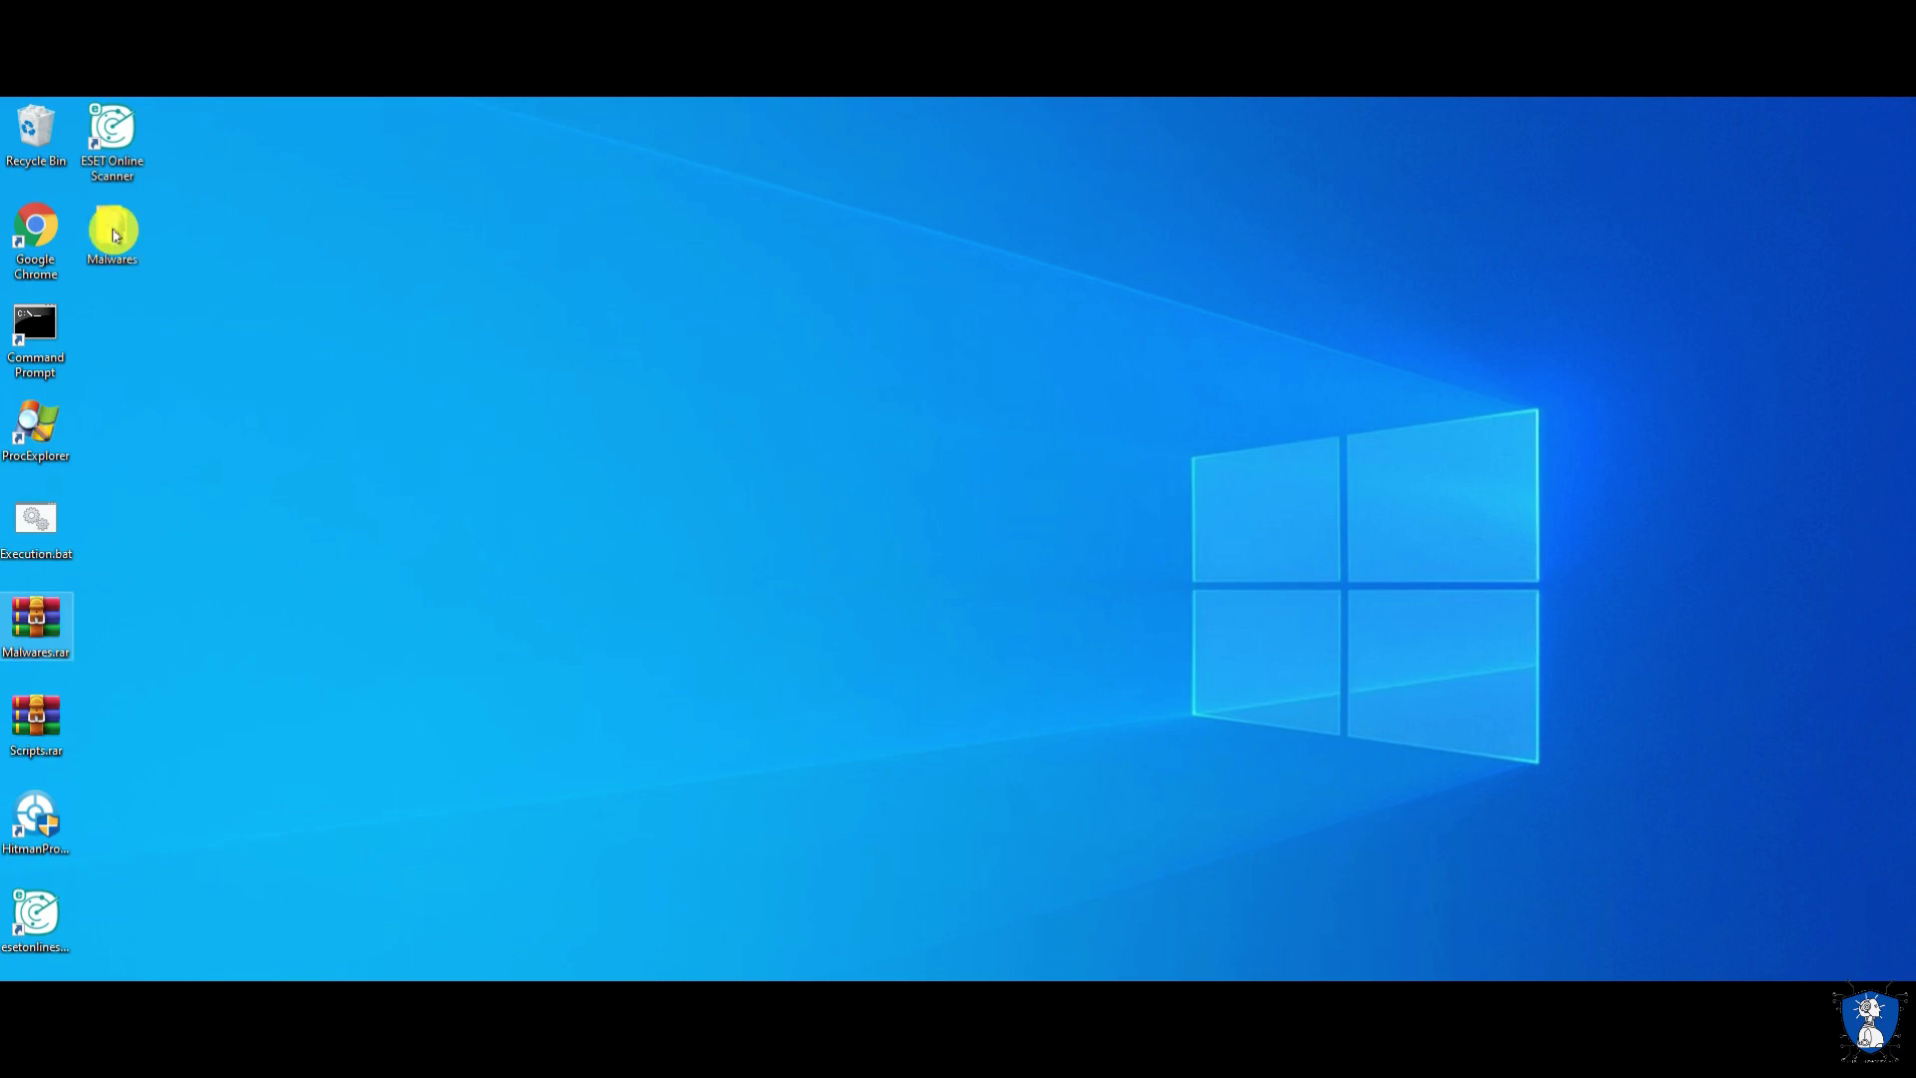
Copy Execution.bat from the desktop and open the extracted Malwares folder
{"action": "right_click", "coordinate": [70, 504]}
{"action": "left_click", "coordinate": [68, 860]}
{"action": "left_click", "coordinate": [105, 232]}
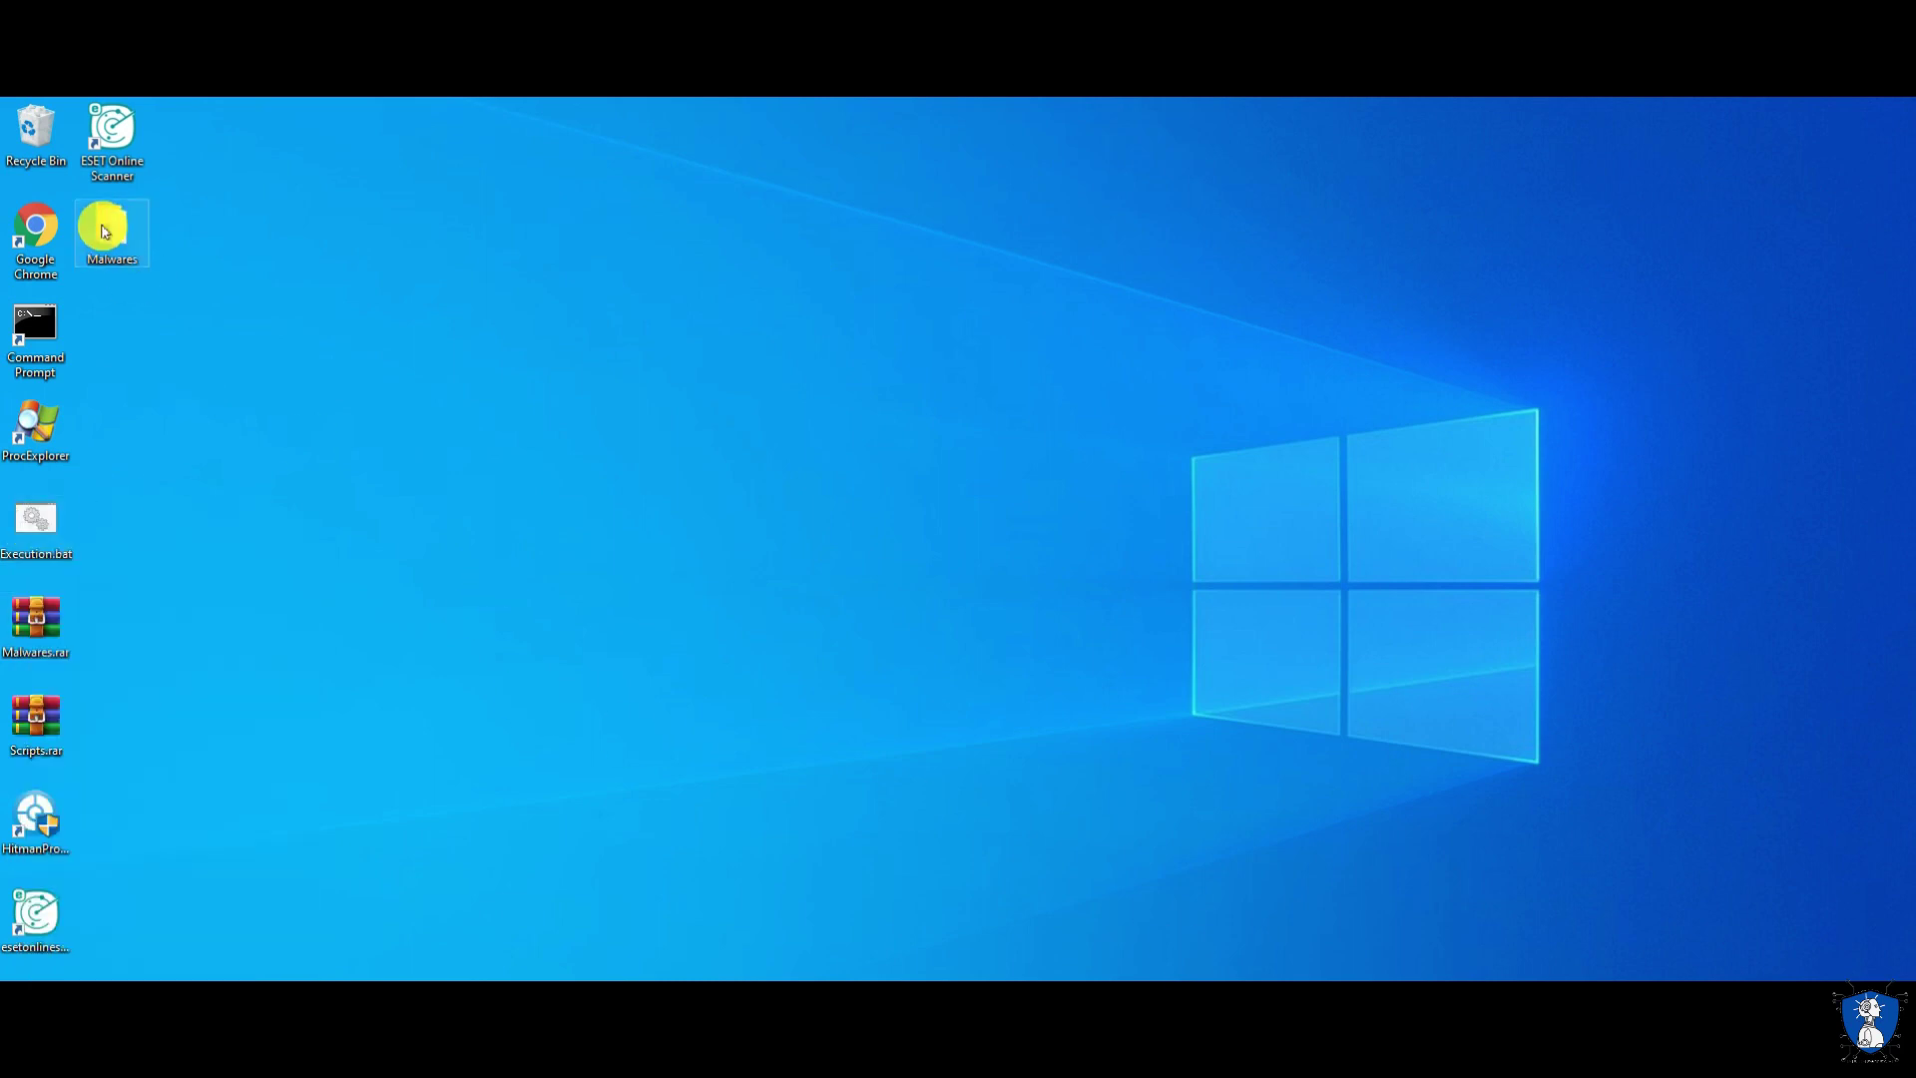
{"action": "double_click", "coordinate": [104, 232]}
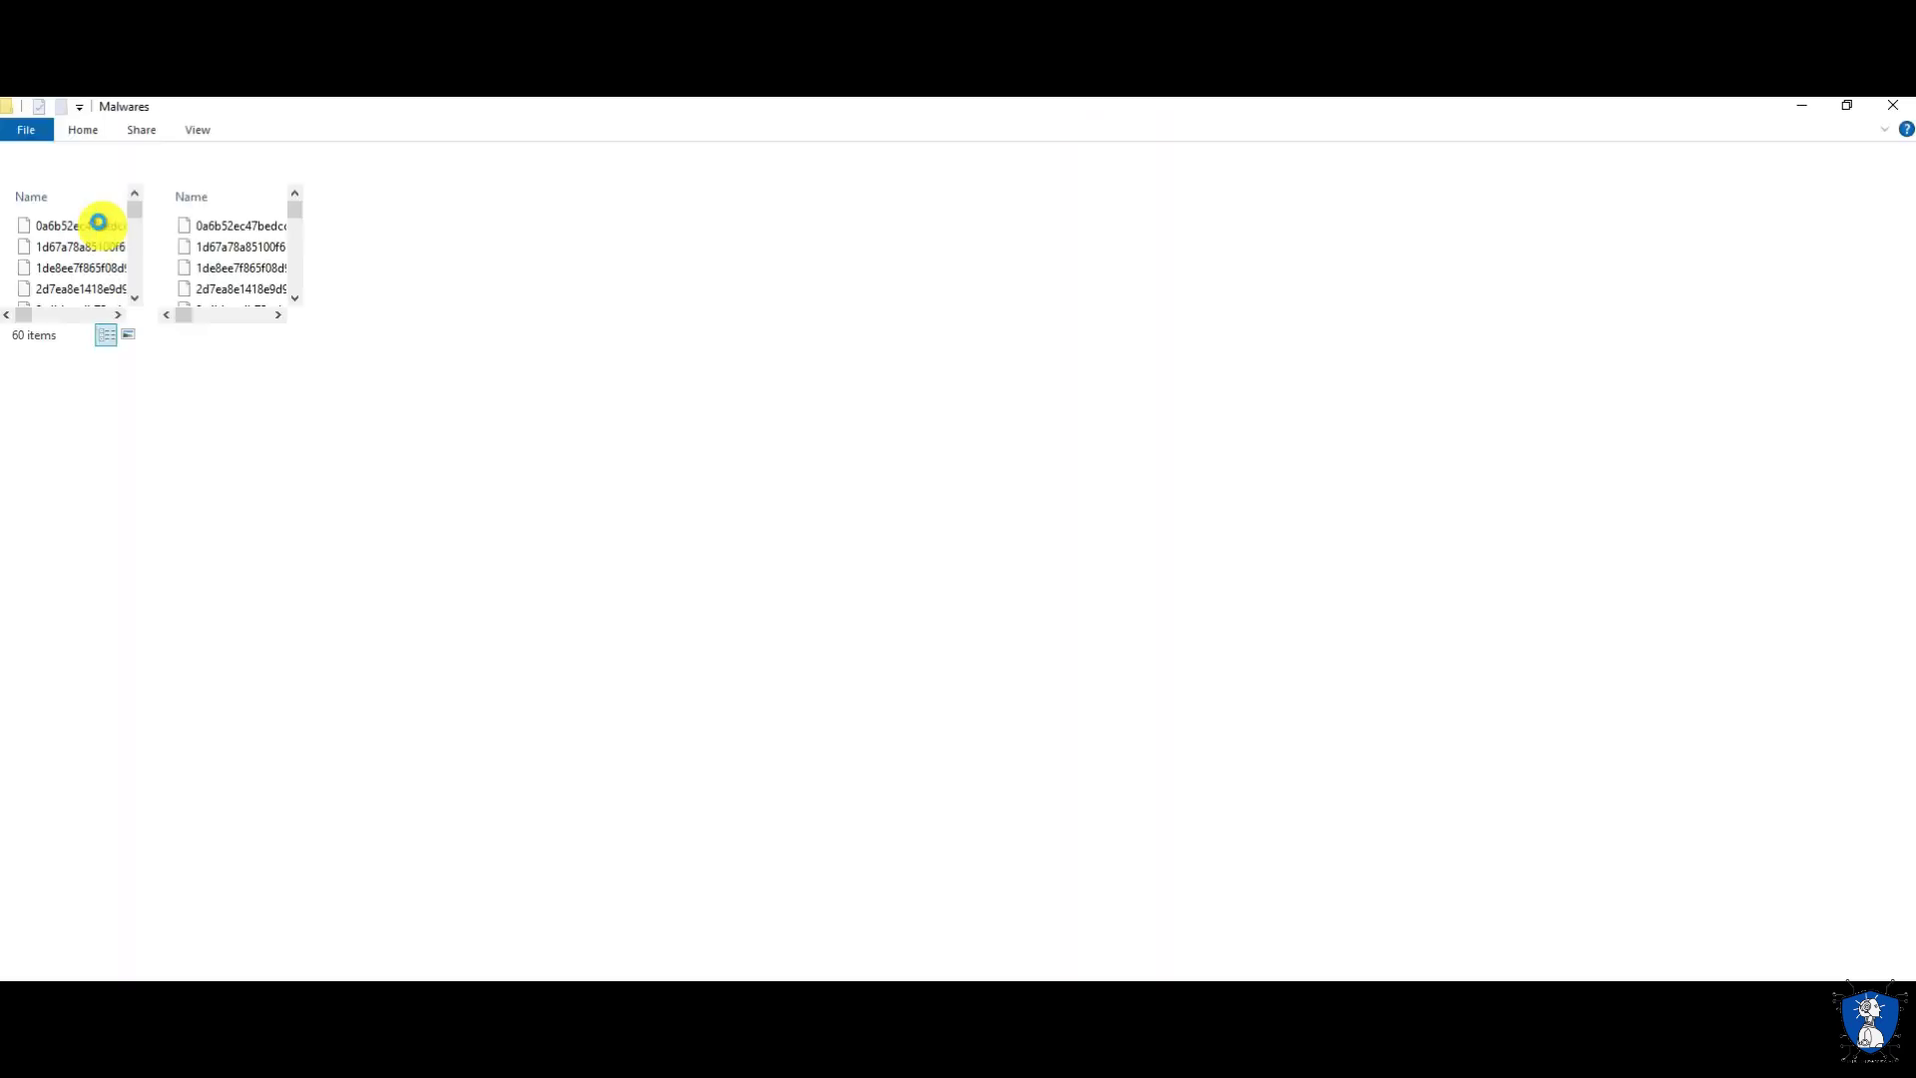
Take the Malwares folder window out of full screen, then enlarge and reposition it over the desktop
{"action": "right_click", "coordinate": [1157, 380]}
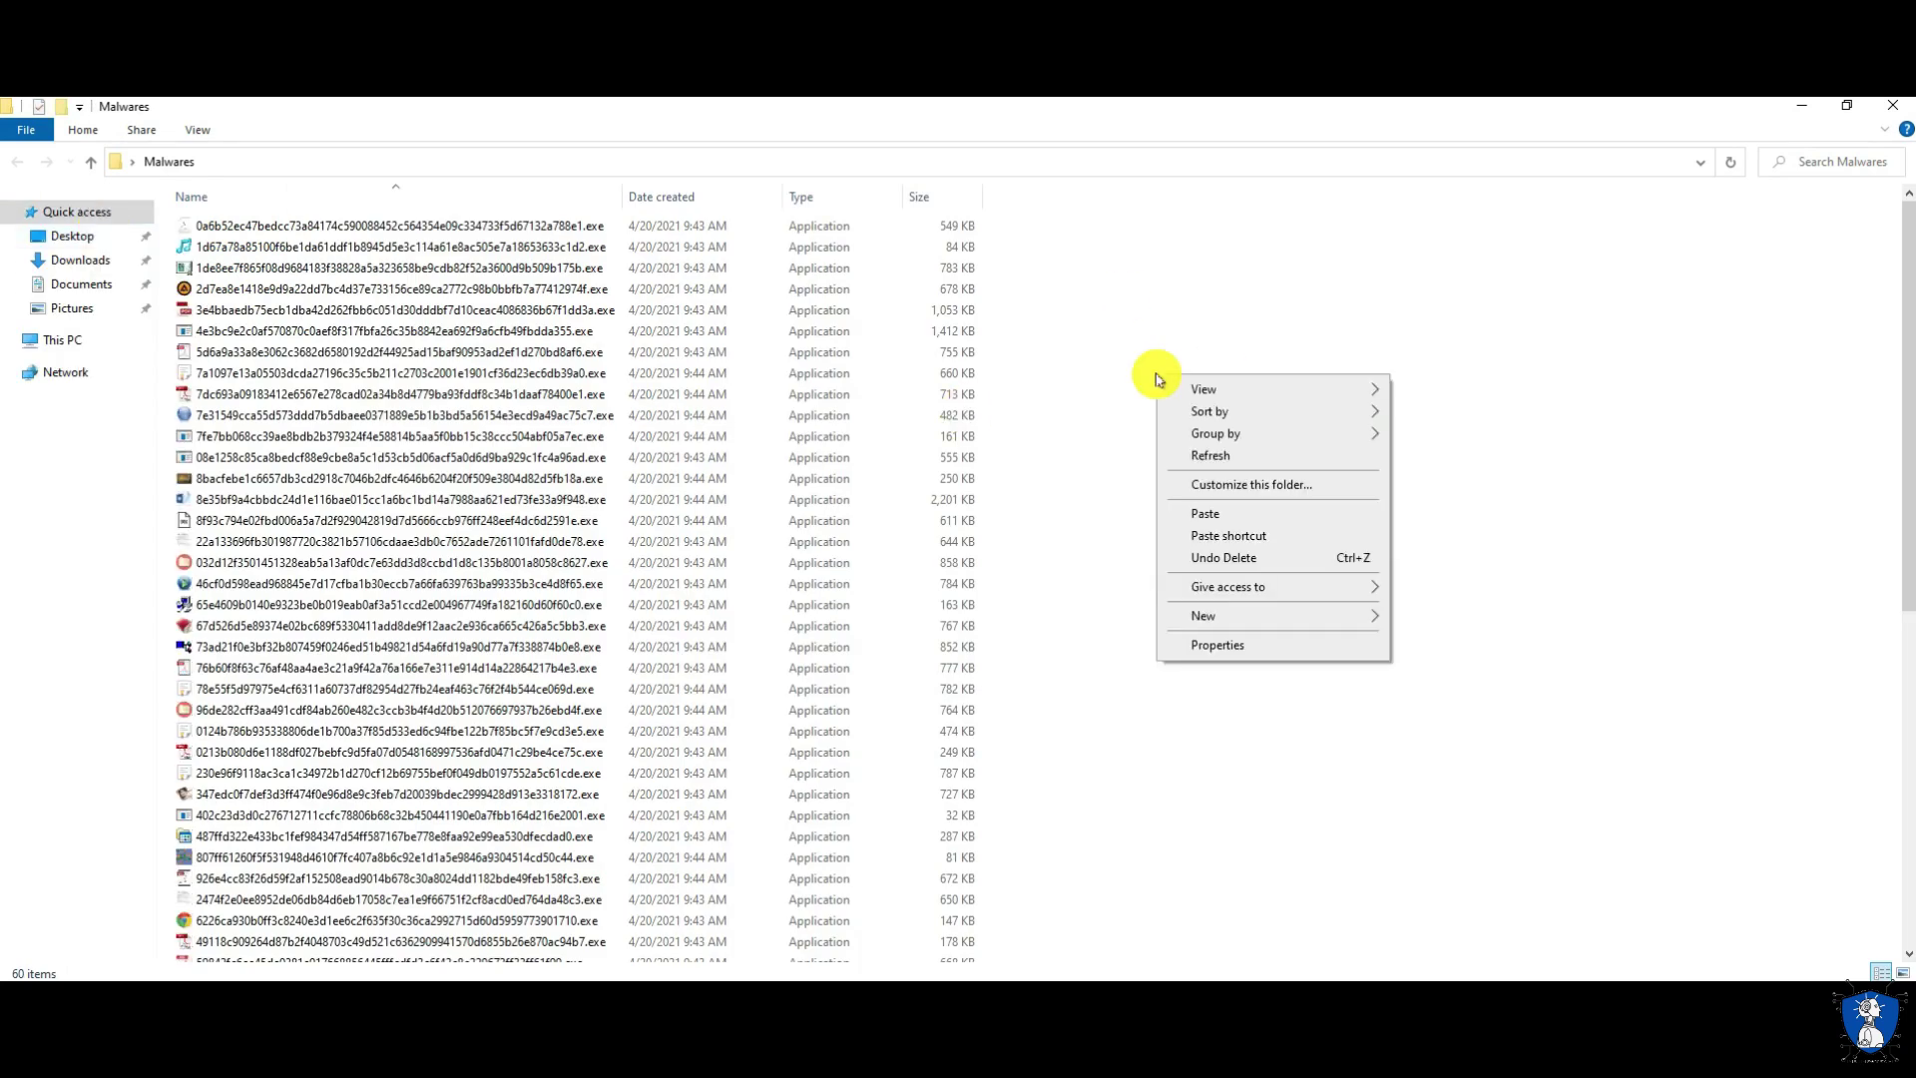
{"action": "left_click", "coordinate": [1814, 127]}
{"action": "left_click_drag", "start_coordinate": [694, 440], "coordinate": [698, 611]}
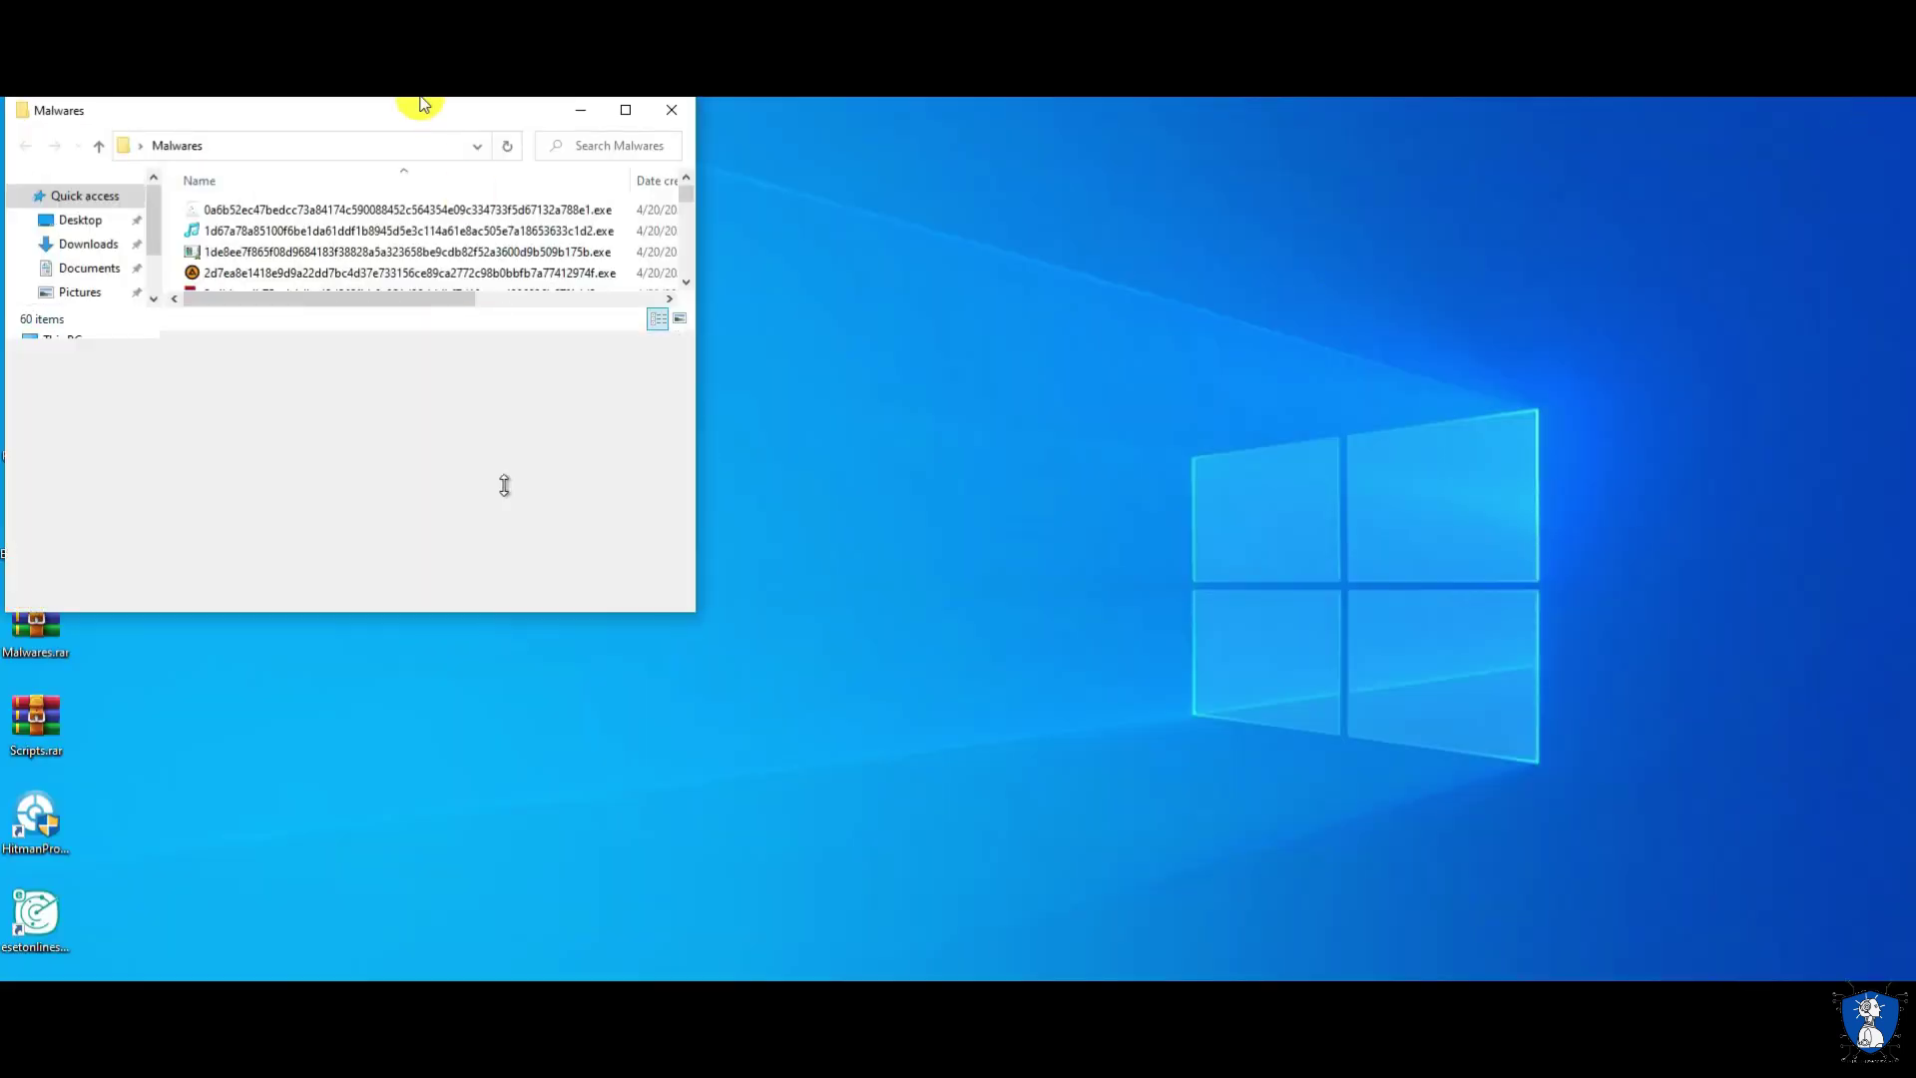
{"action": "left_click_drag", "start_coordinate": [368, 120], "coordinate": [613, 175]}
{"action": "left_click_drag", "start_coordinate": [932, 663], "coordinate": [1202, 673]}
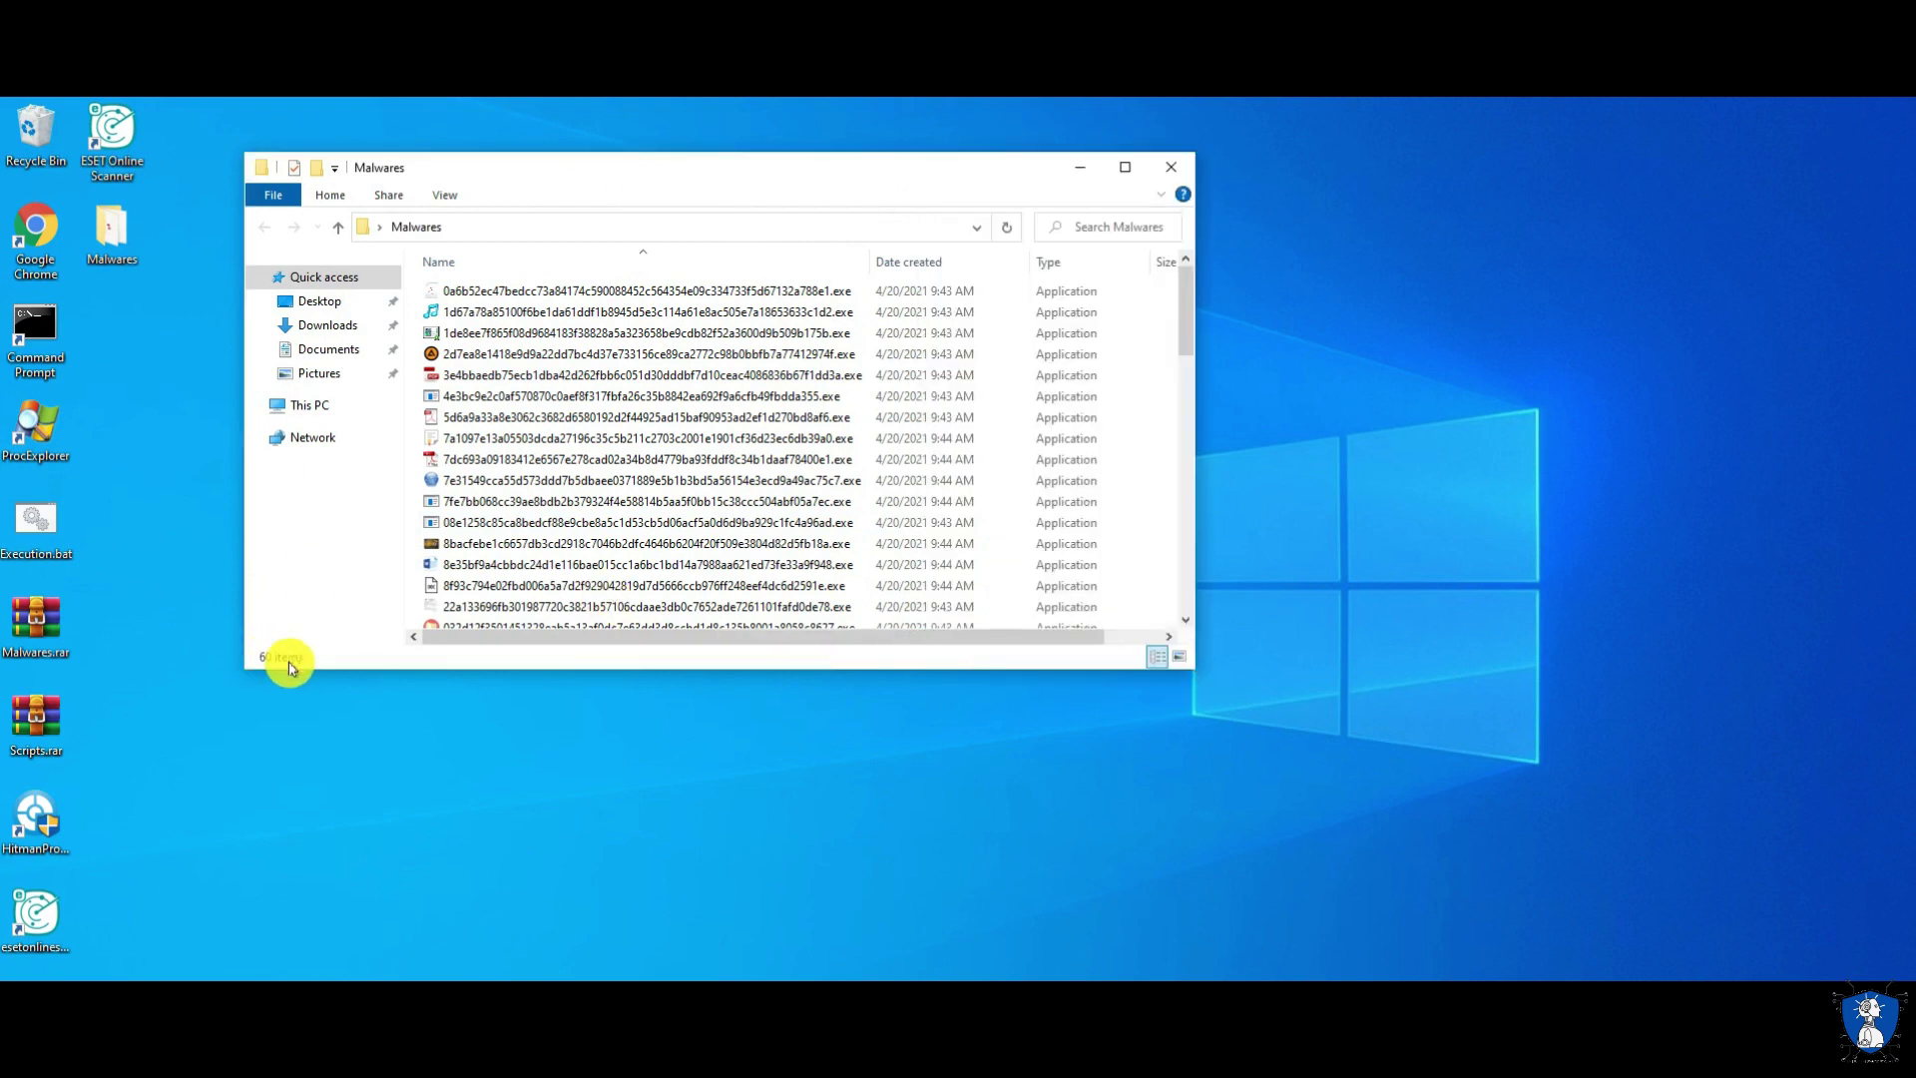
Paste Execution.bat into the Malwares folder and run it from there, minimizing the folder window
{"action": "right_click", "coordinate": [1156, 478]}
{"action": "left_click", "coordinate": [539, 706]}
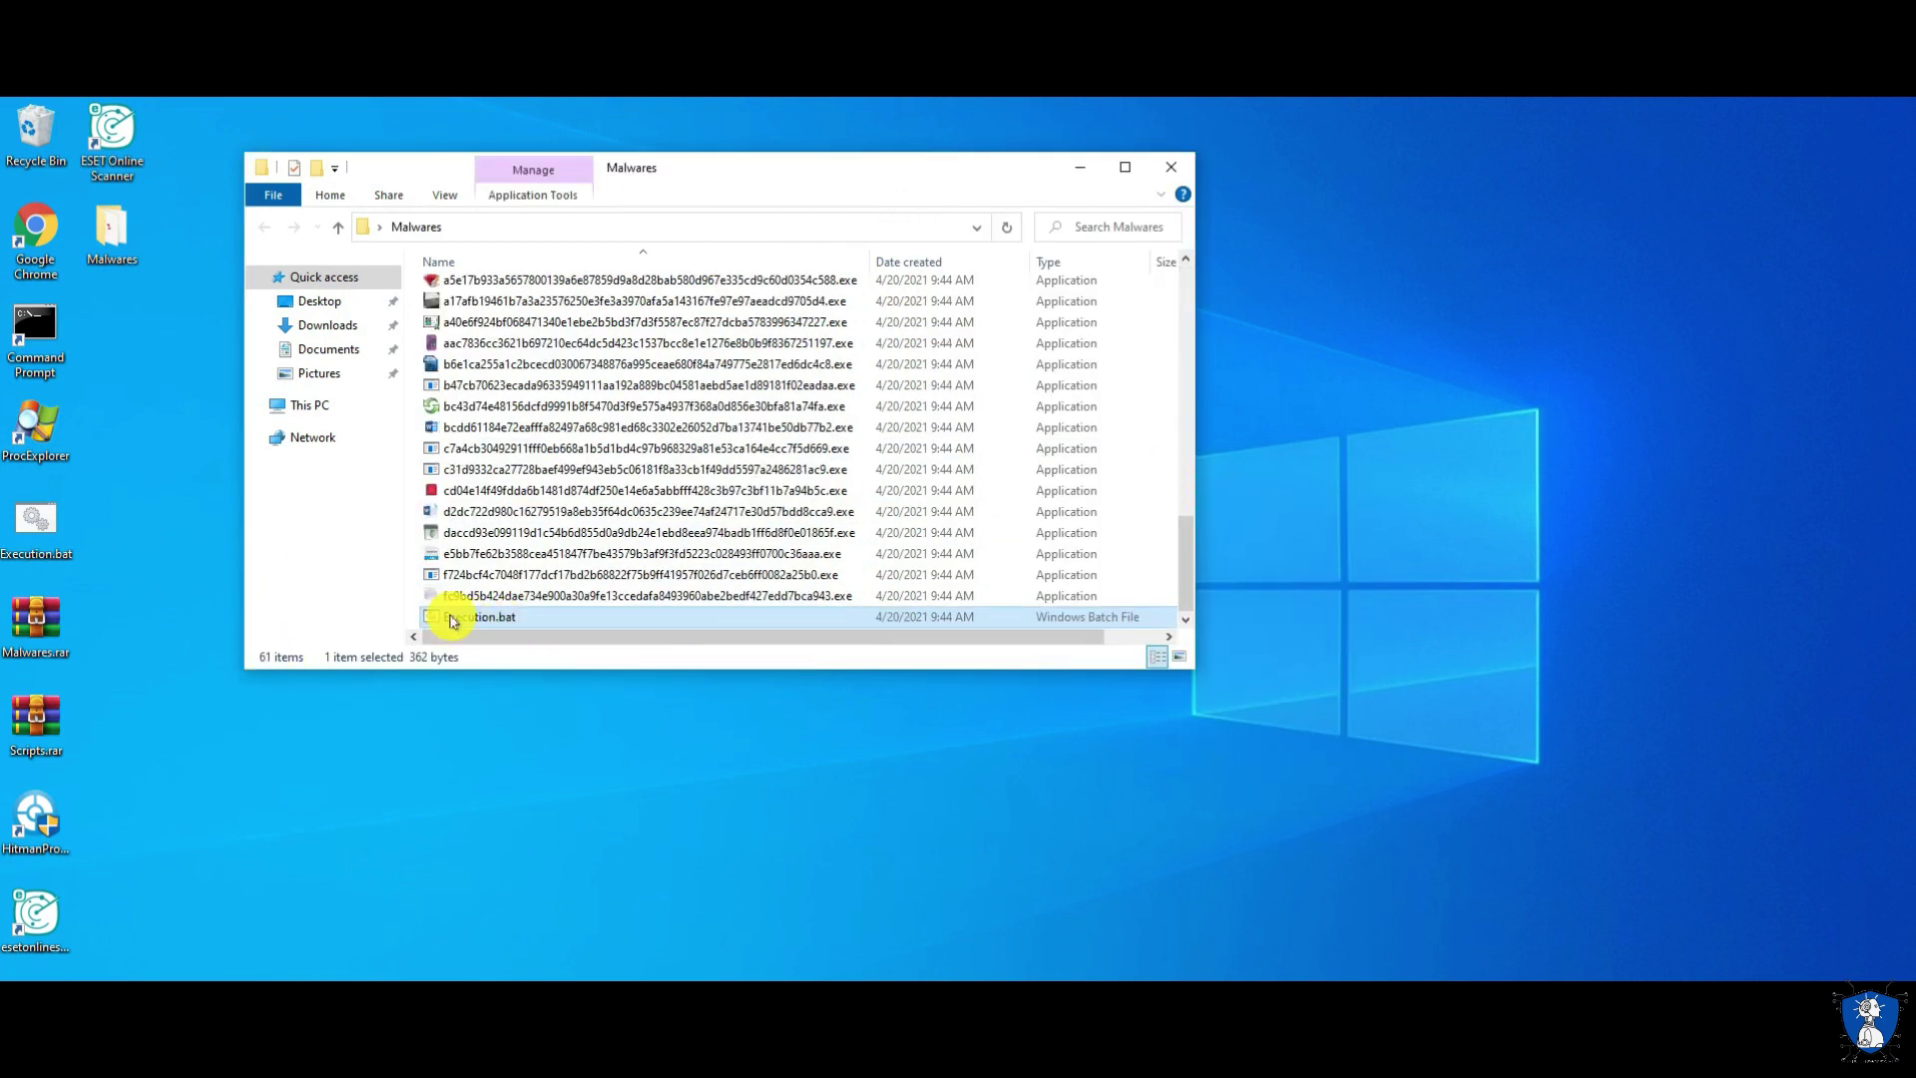
{"action": "right_click", "coordinate": [454, 610]}
{"action": "left_click", "coordinate": [514, 151]}
{"action": "left_click", "coordinate": [1076, 170]}
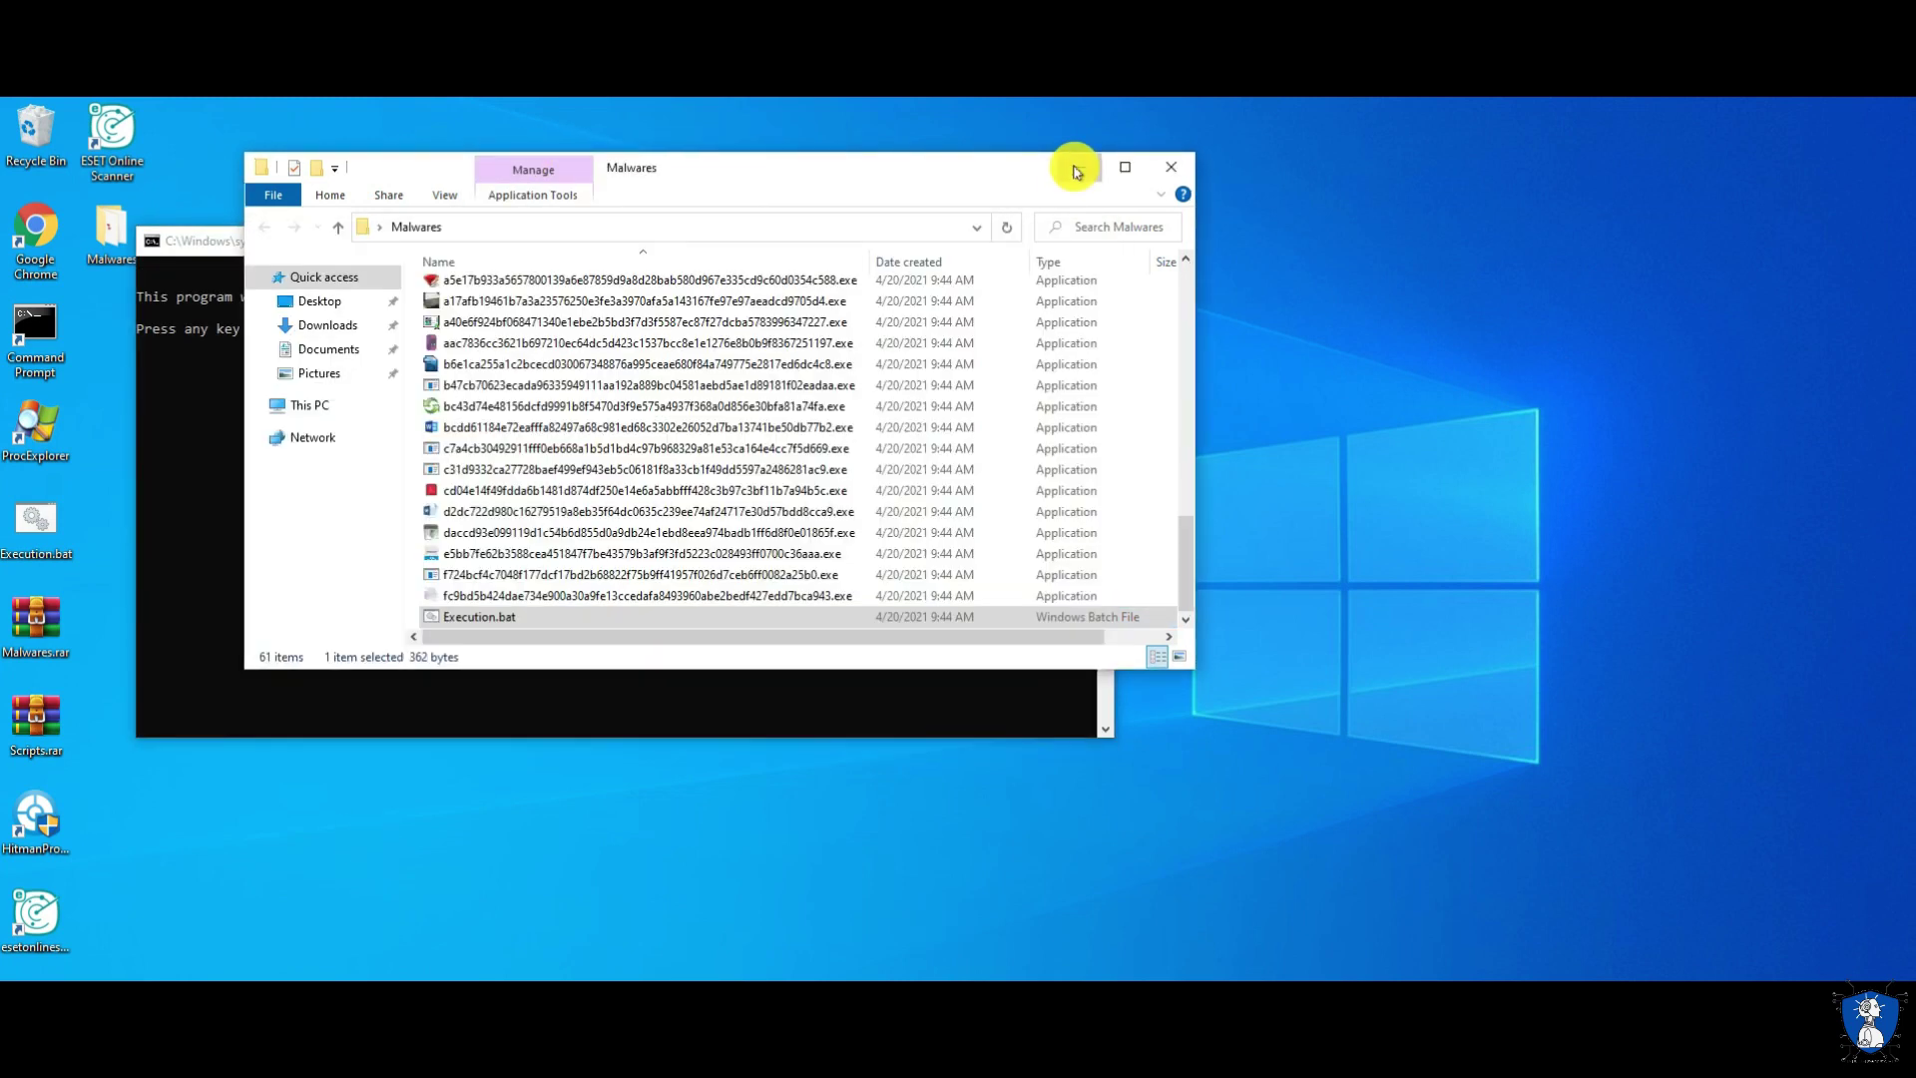
Display Process Explorer and Task Manager beside the console window, and let the batch script proceed
{"action": "left_click_drag", "start_coordinate": [579, 240], "coordinate": [366, 213]}
{"action": "left_click", "coordinate": [671, 984]}
{"action": "key", "text": "ctrl+shift+Escape"}
{"action": "left_click", "coordinate": [556, 221]}
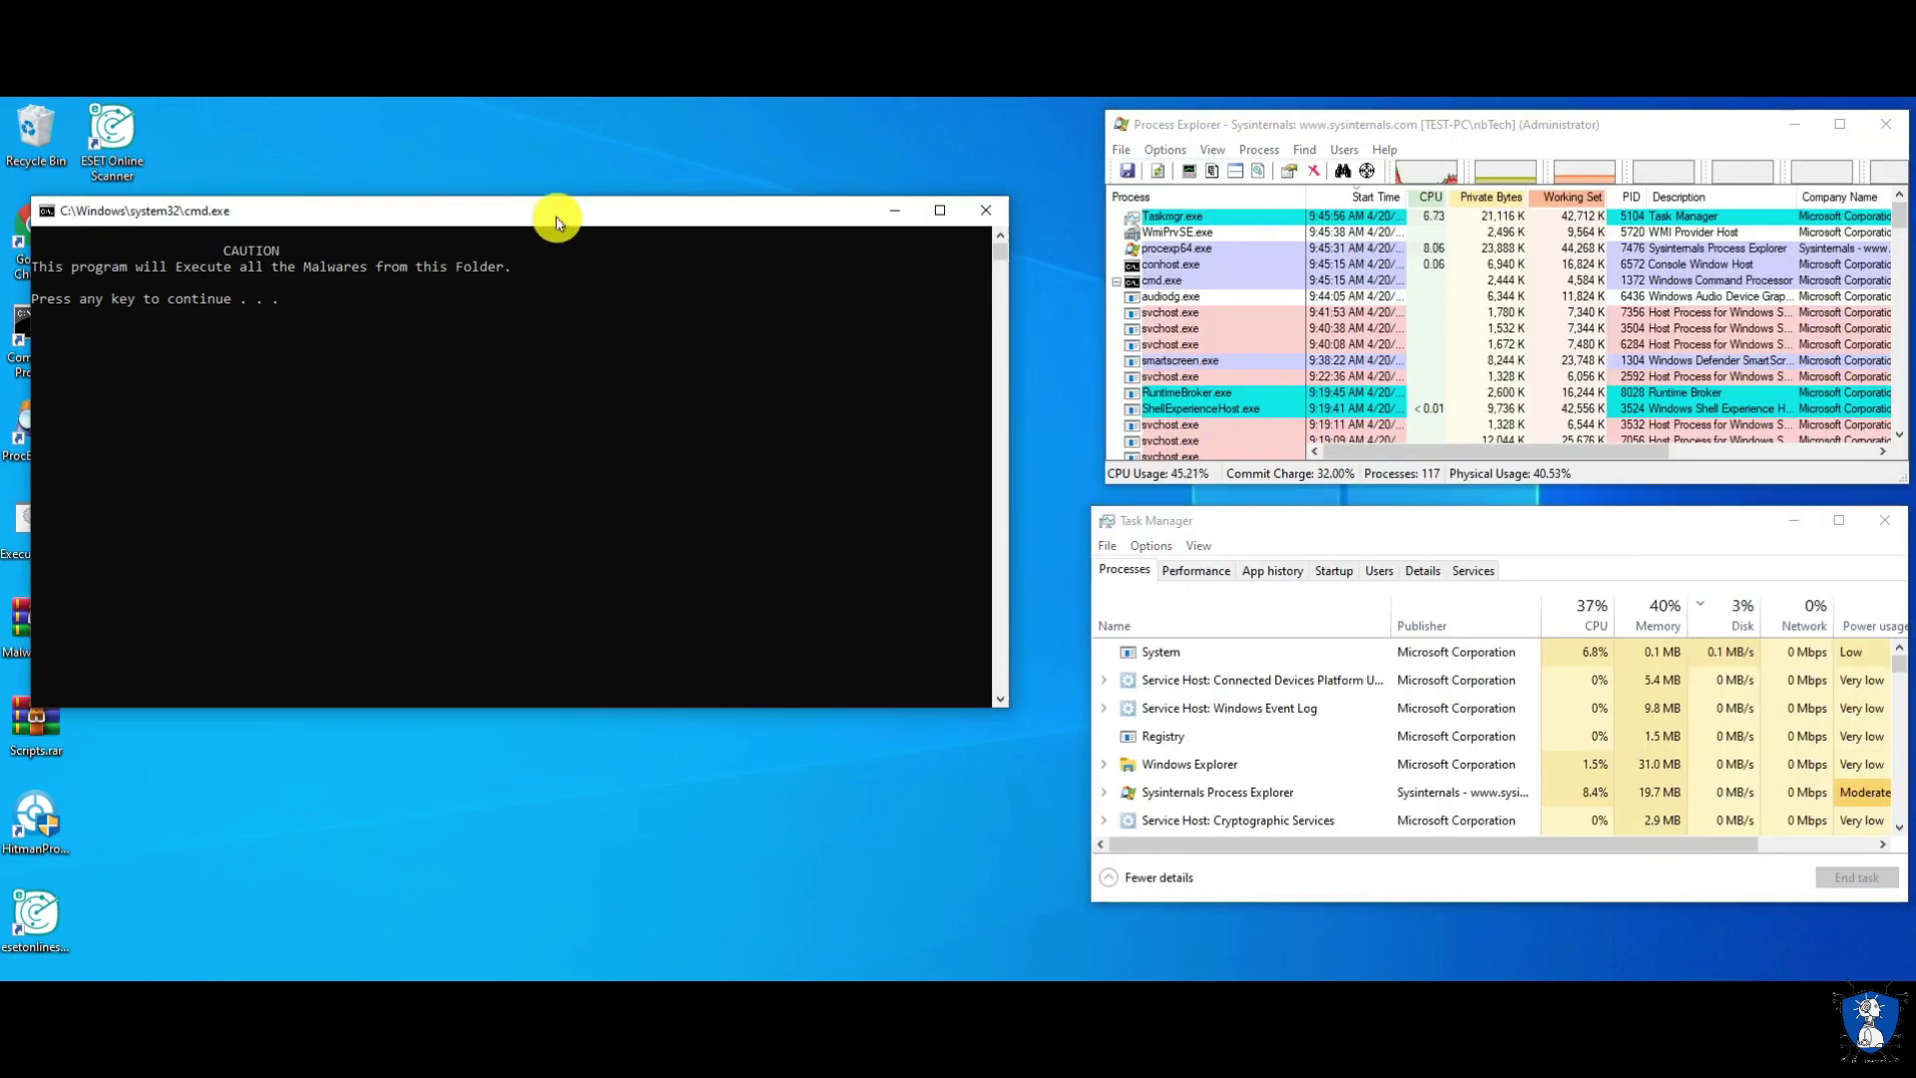
{"action": "key", "text": "Return"}
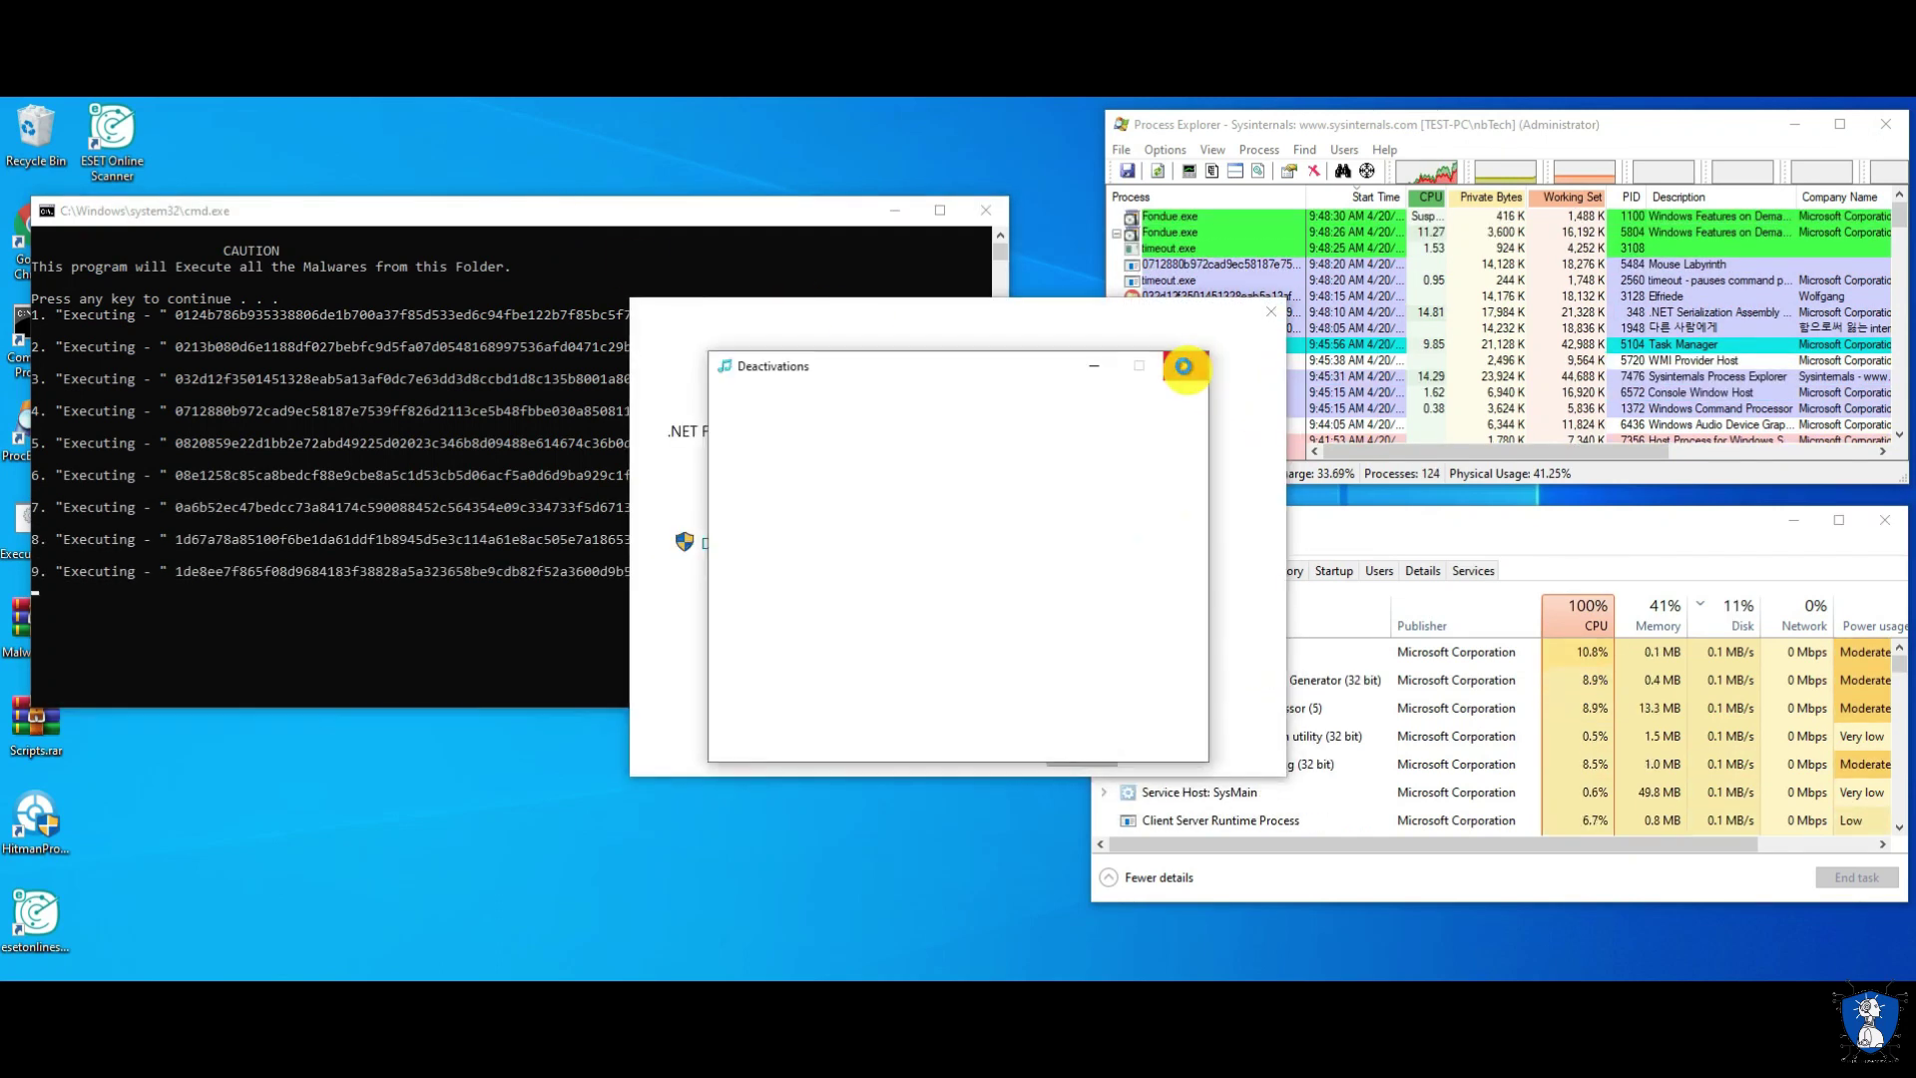
Close the unresponsive Deactivations window and the Windows Features prompt for .NET Framework 3.5 while the batch script runs
{"action": "left_click", "coordinate": [1186, 374]}
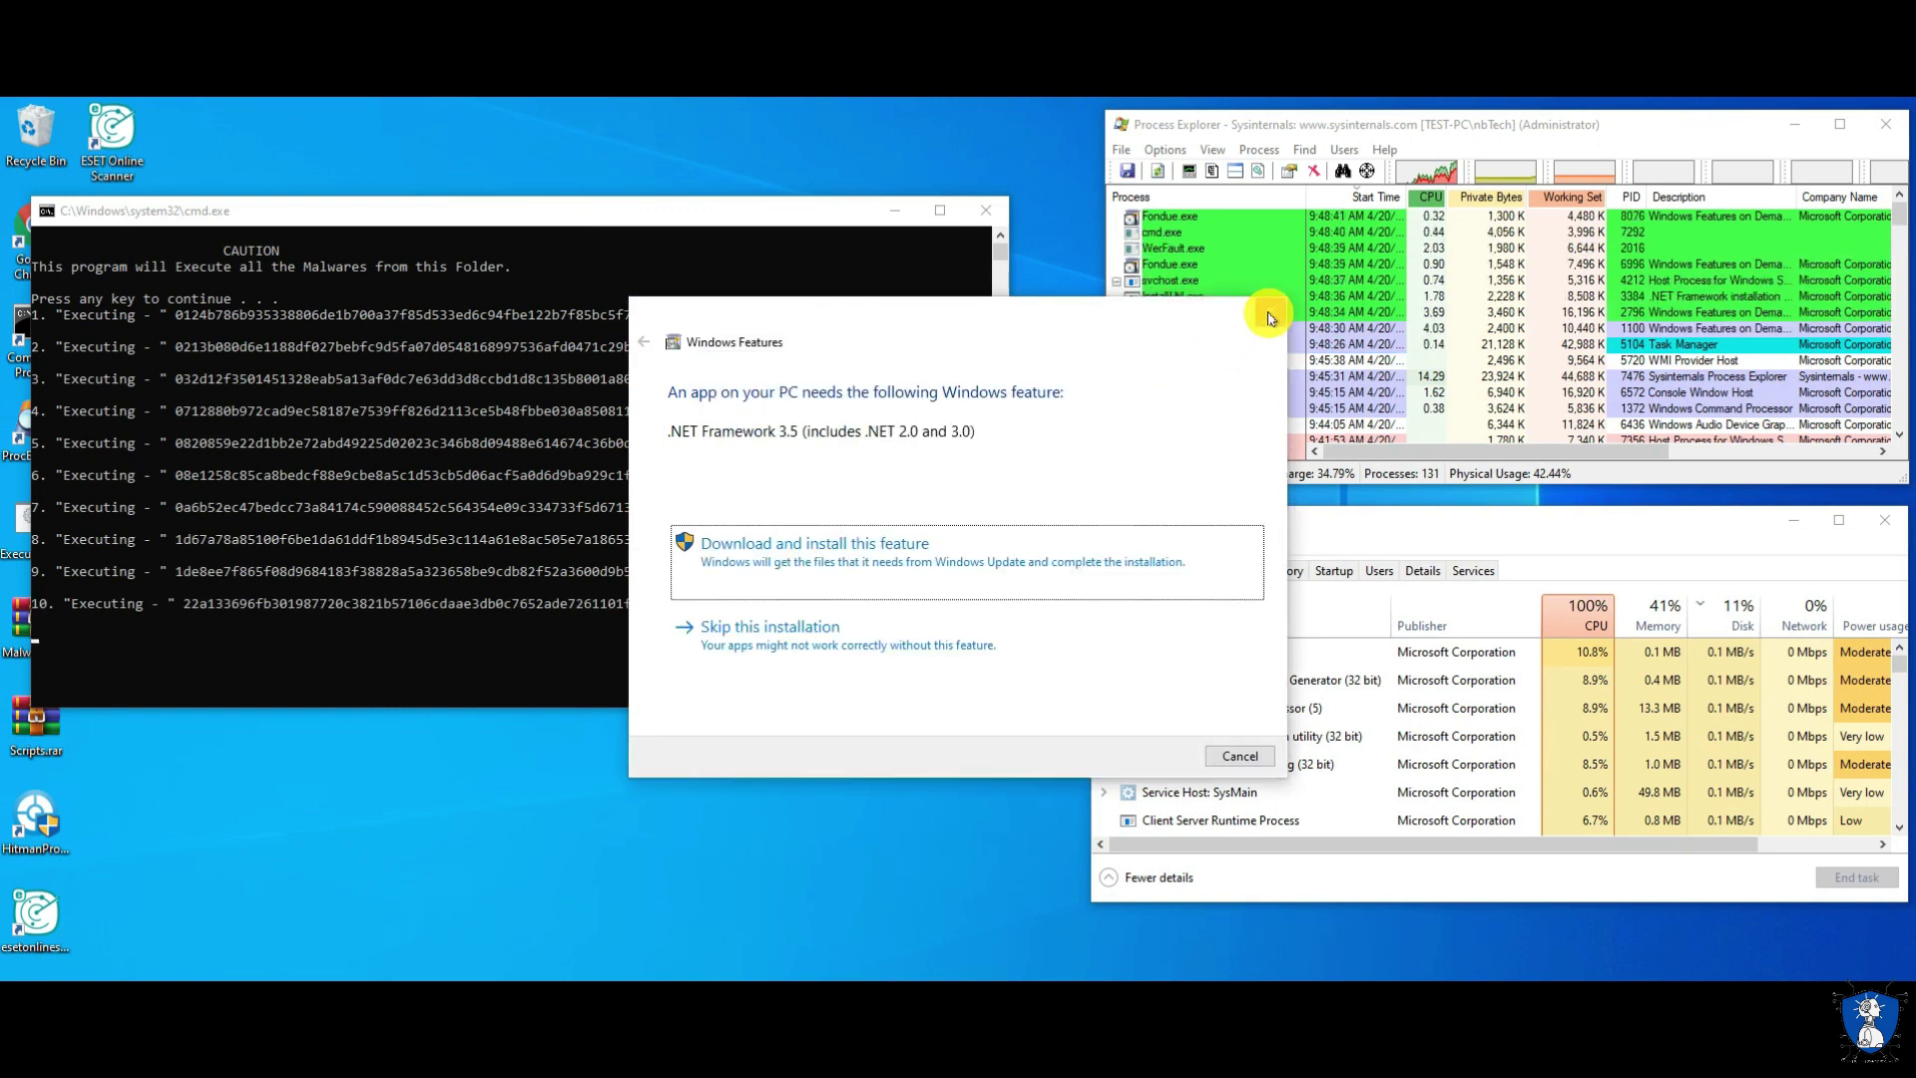
{"action": "left_click", "coordinate": [1270, 312]}
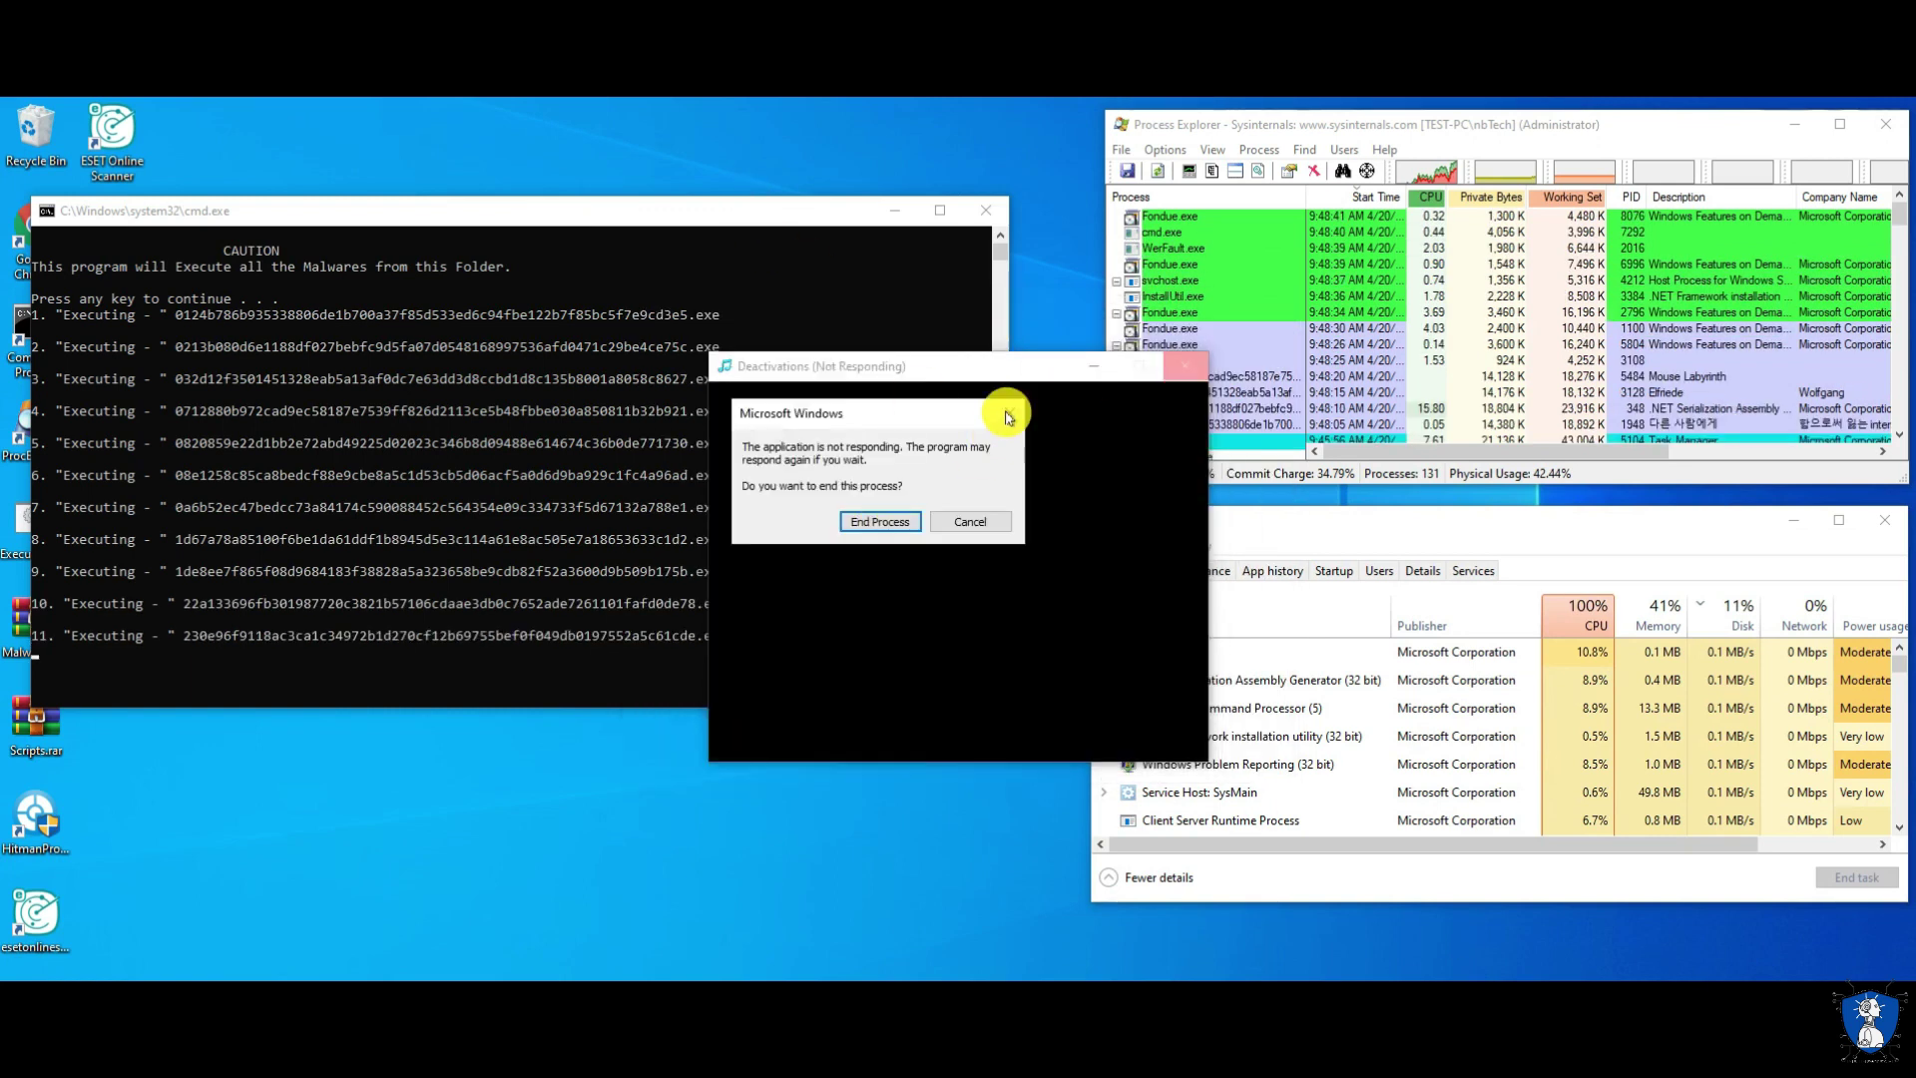
{"action": "left_click", "coordinate": [1010, 412]}
{"action": "left_click", "coordinate": [1183, 367]}
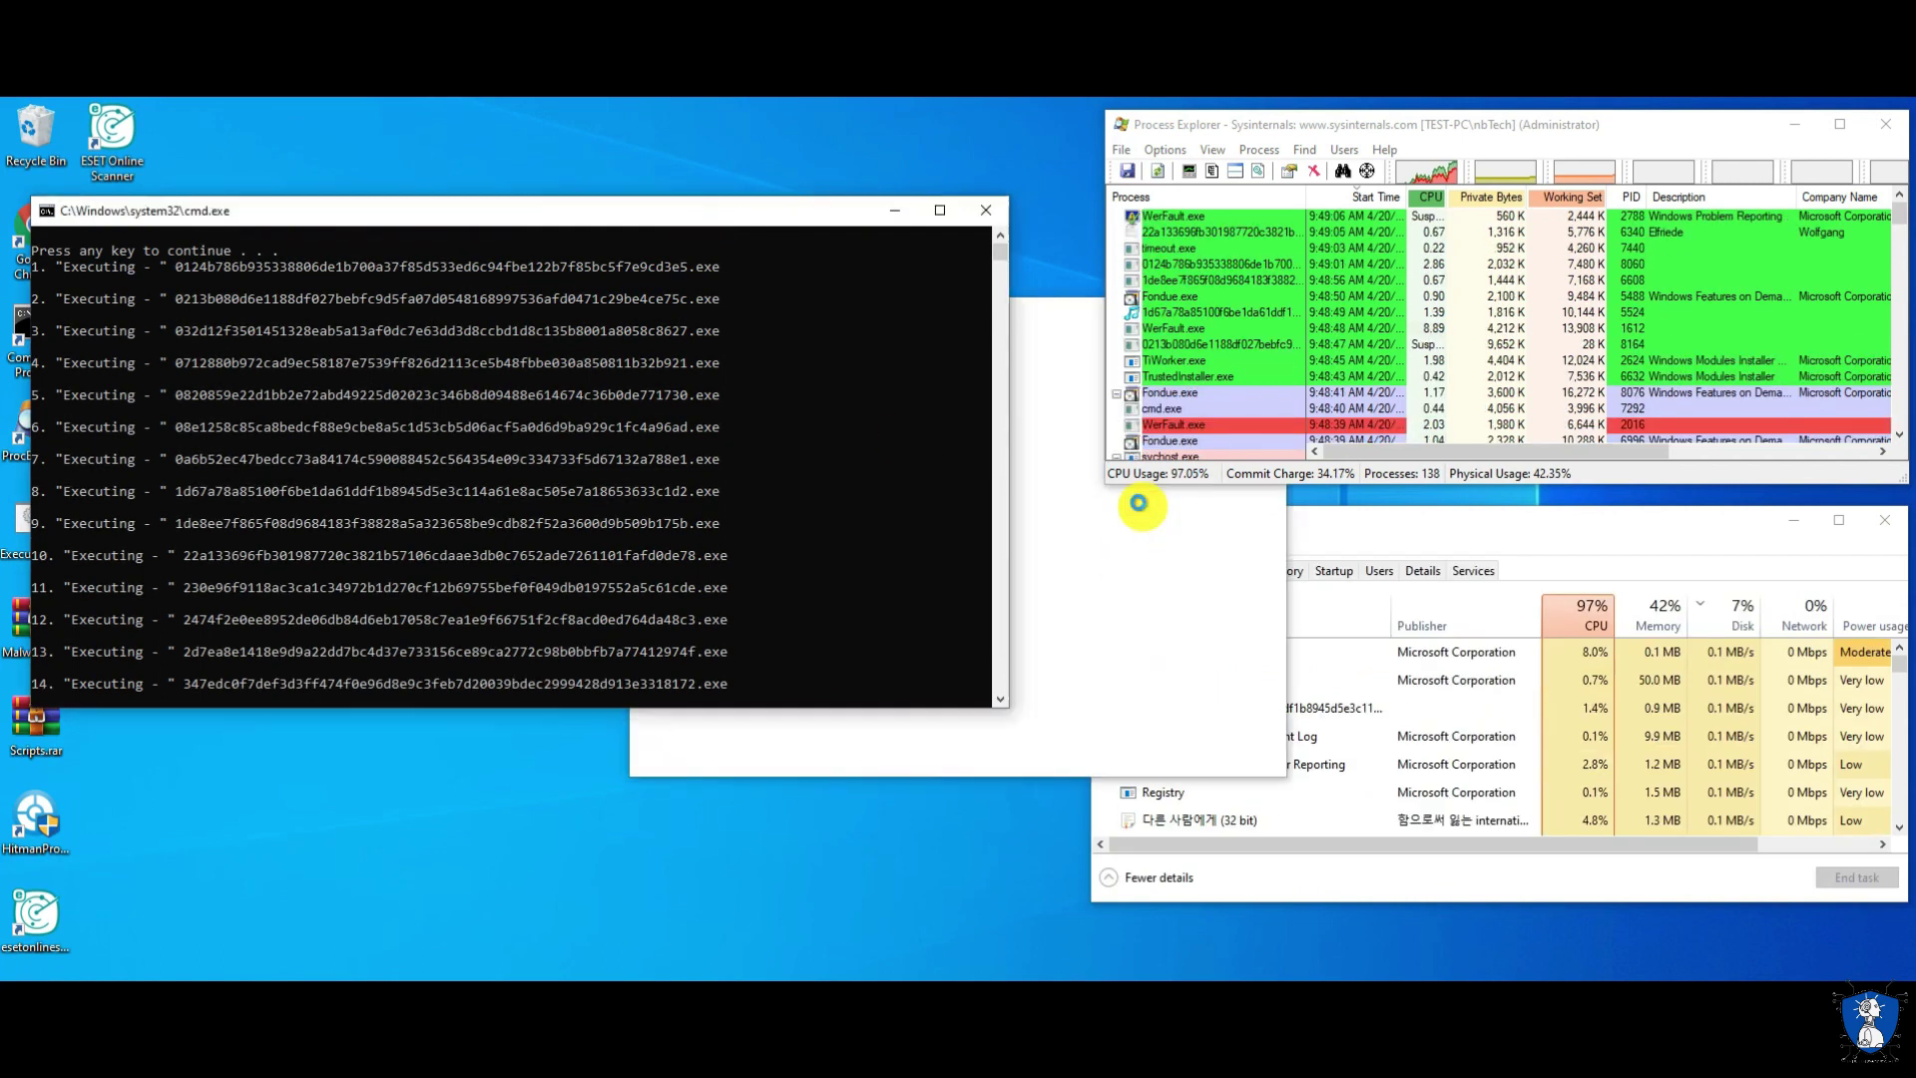
{"action": "left_click", "coordinate": [1139, 503]}
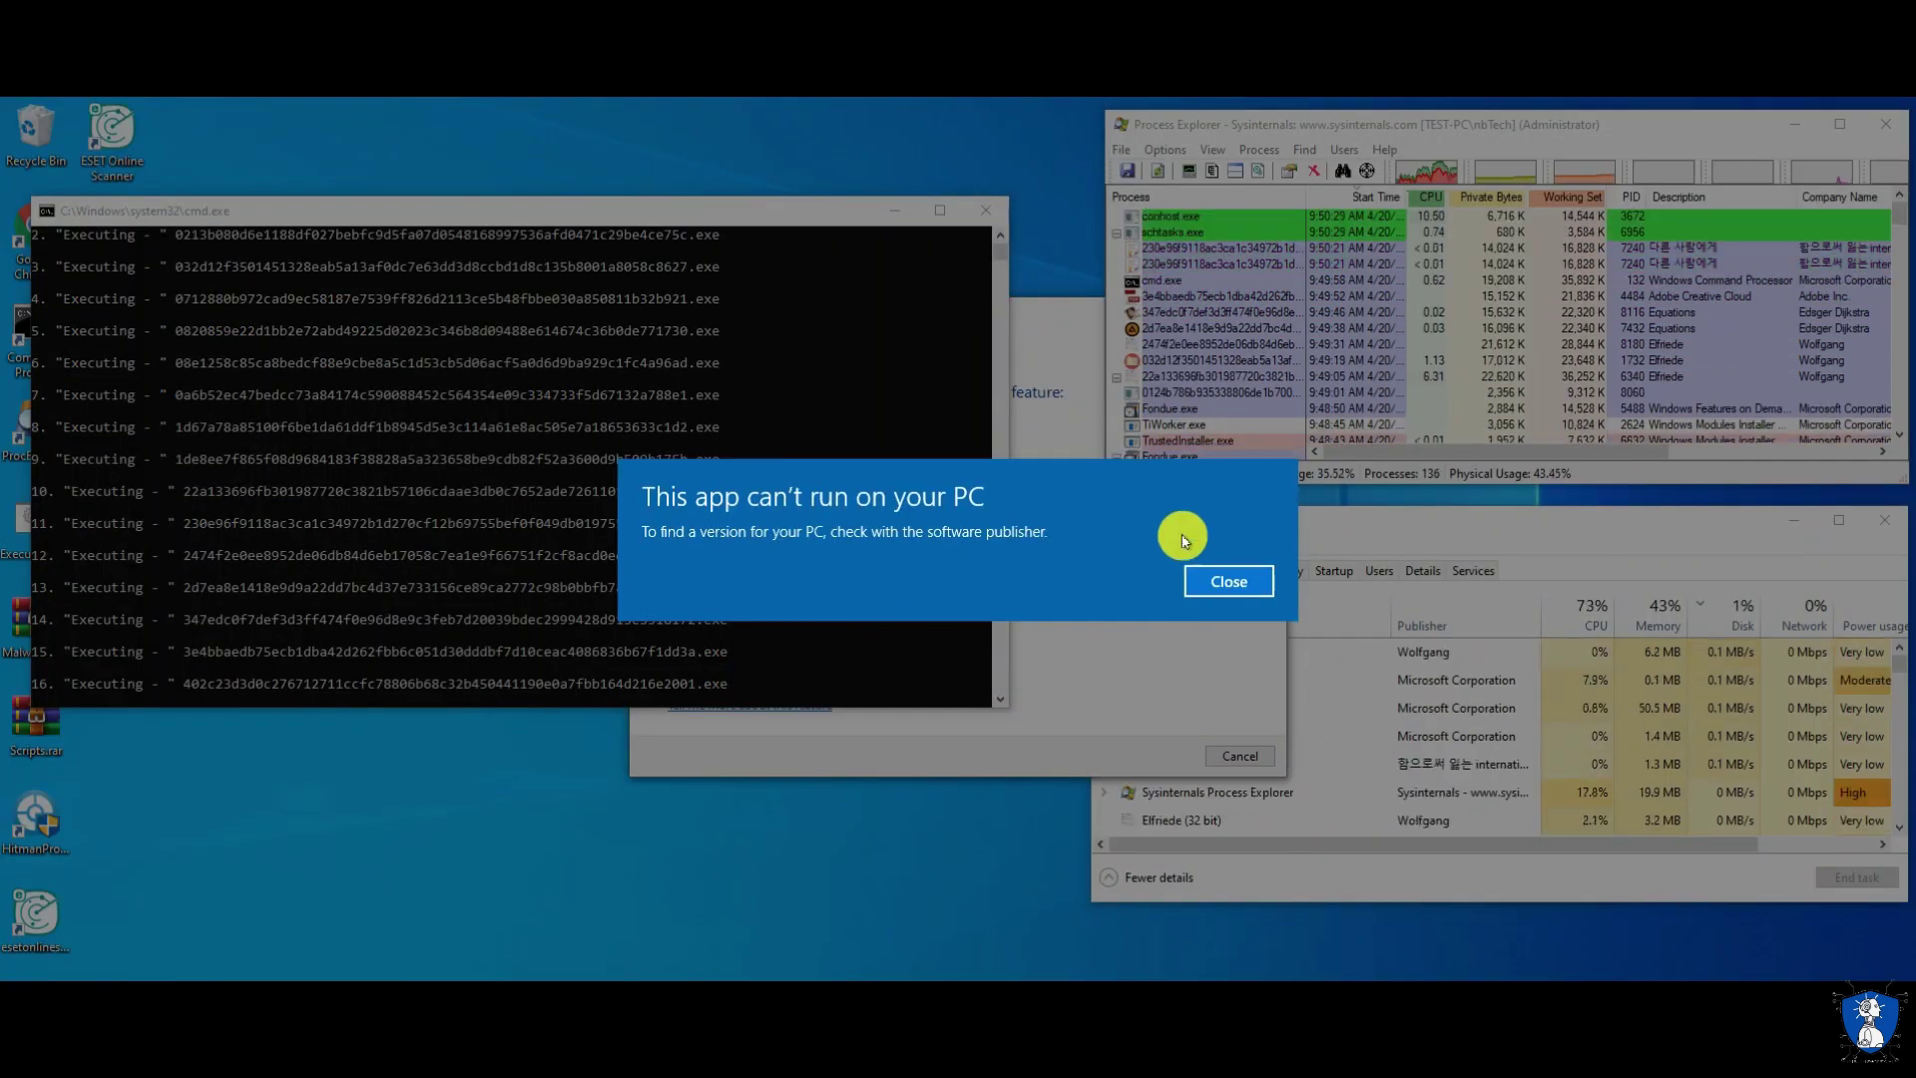
Dismiss the "This app can't run on your PC" message and cancel the recurring .NET Framework 3.5 installation prompts
{"action": "left_click", "coordinate": [1218, 582]}
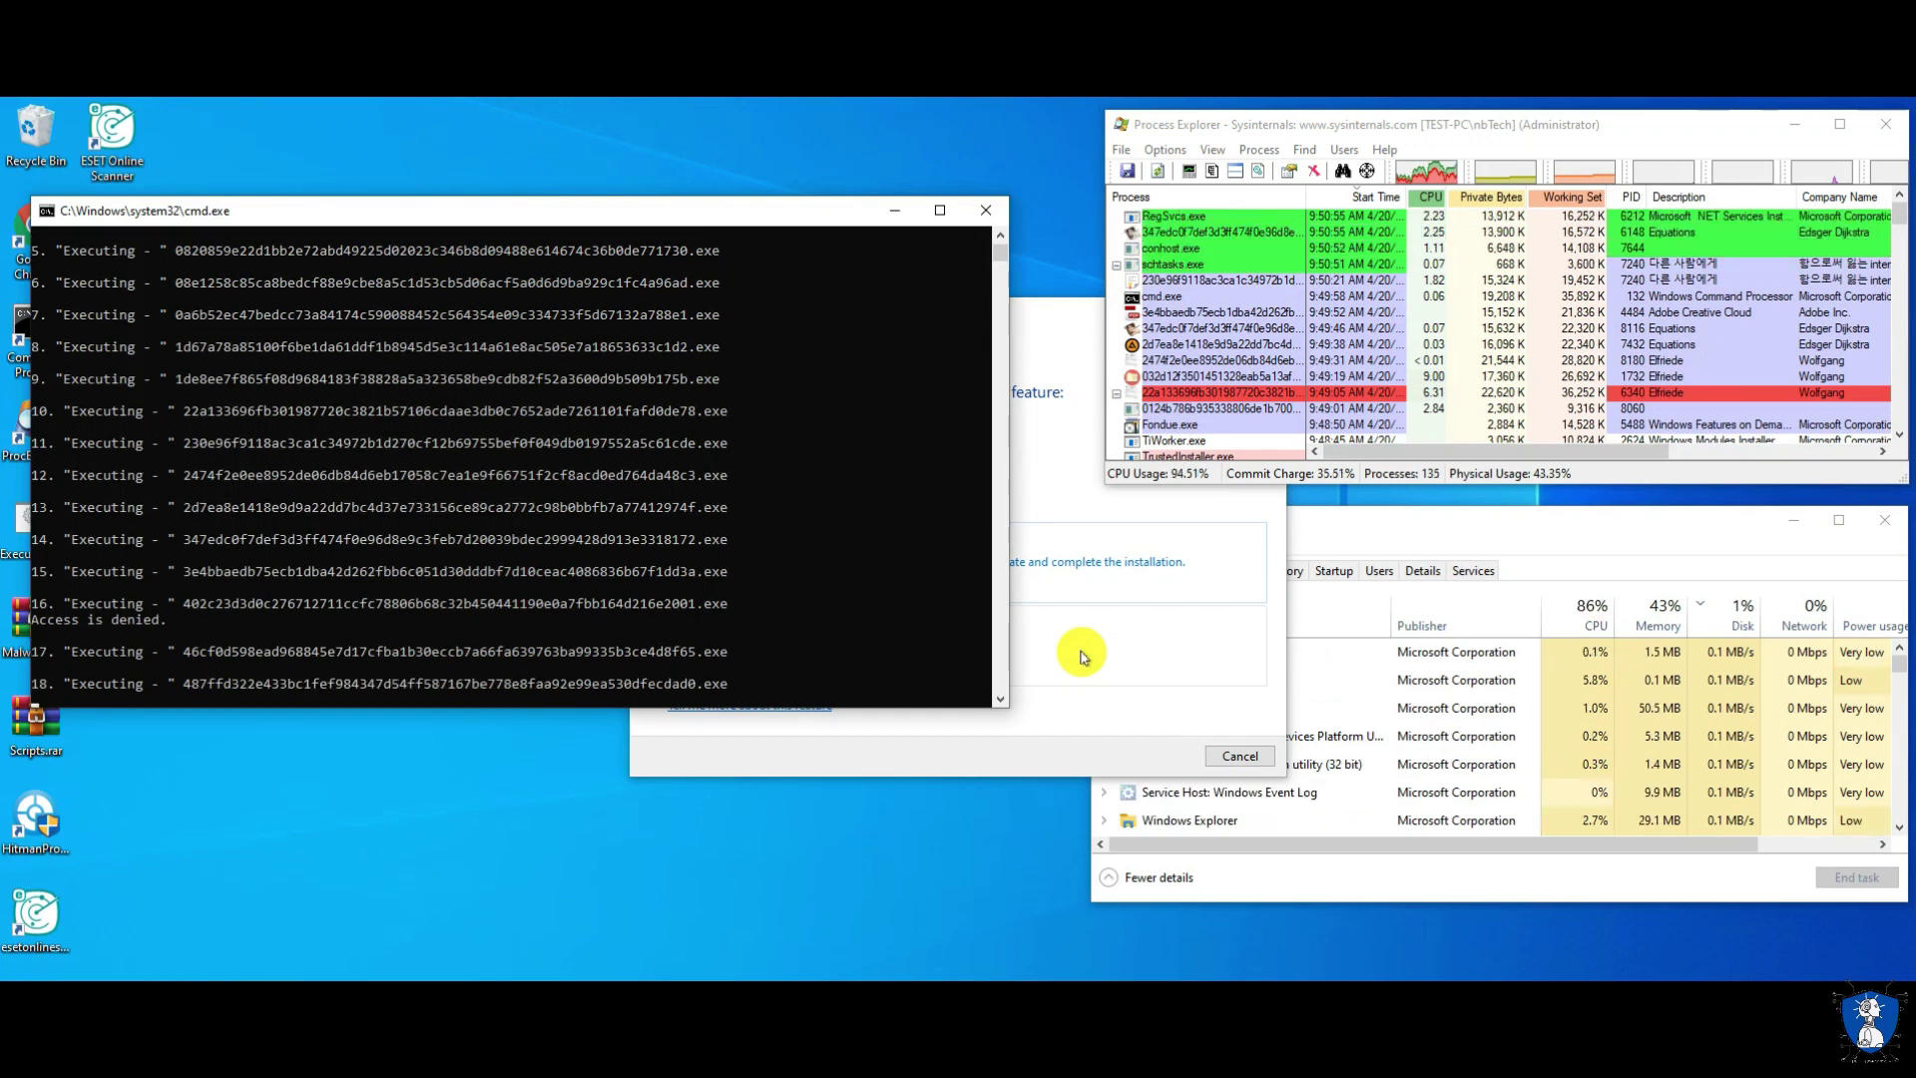
{"action": "left_click", "coordinate": [1240, 755]}
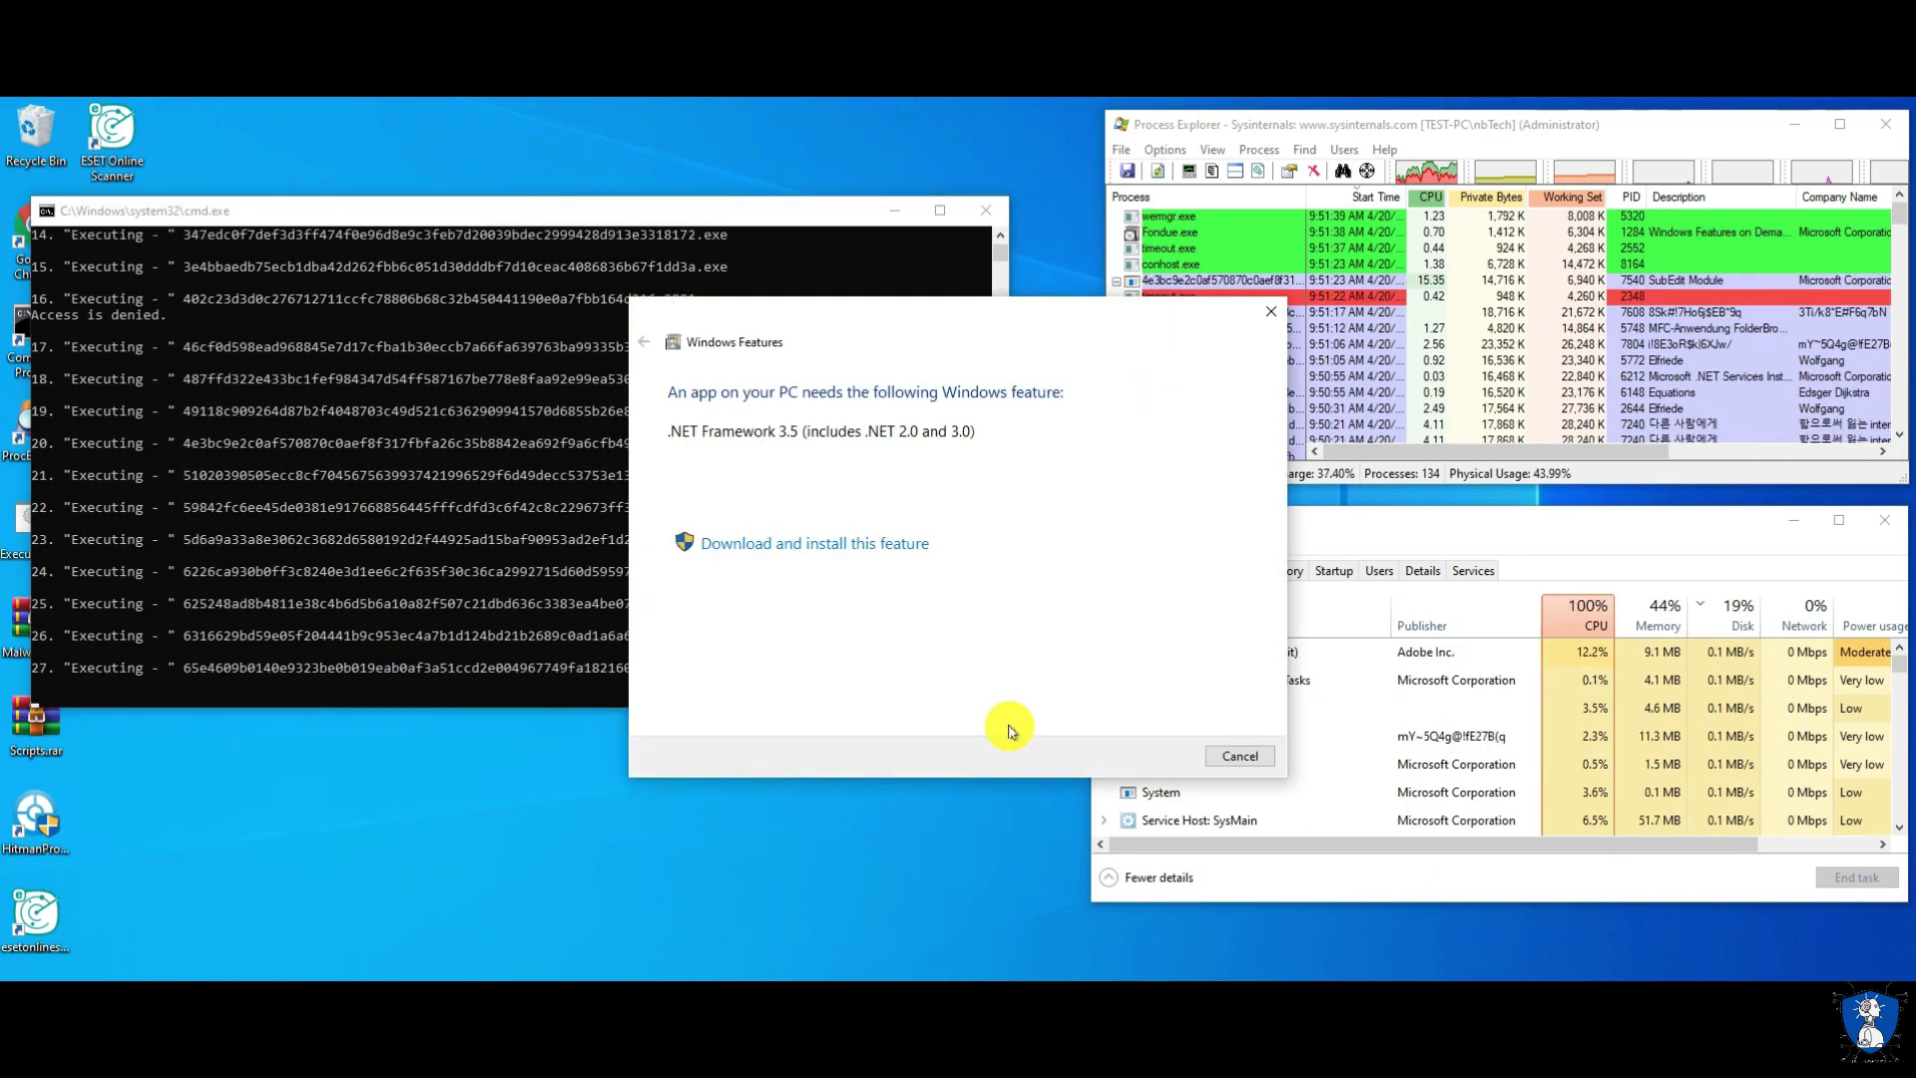
{"action": "left_click", "coordinate": [1228, 763]}
{"action": "left_click", "coordinate": [86, 214]}
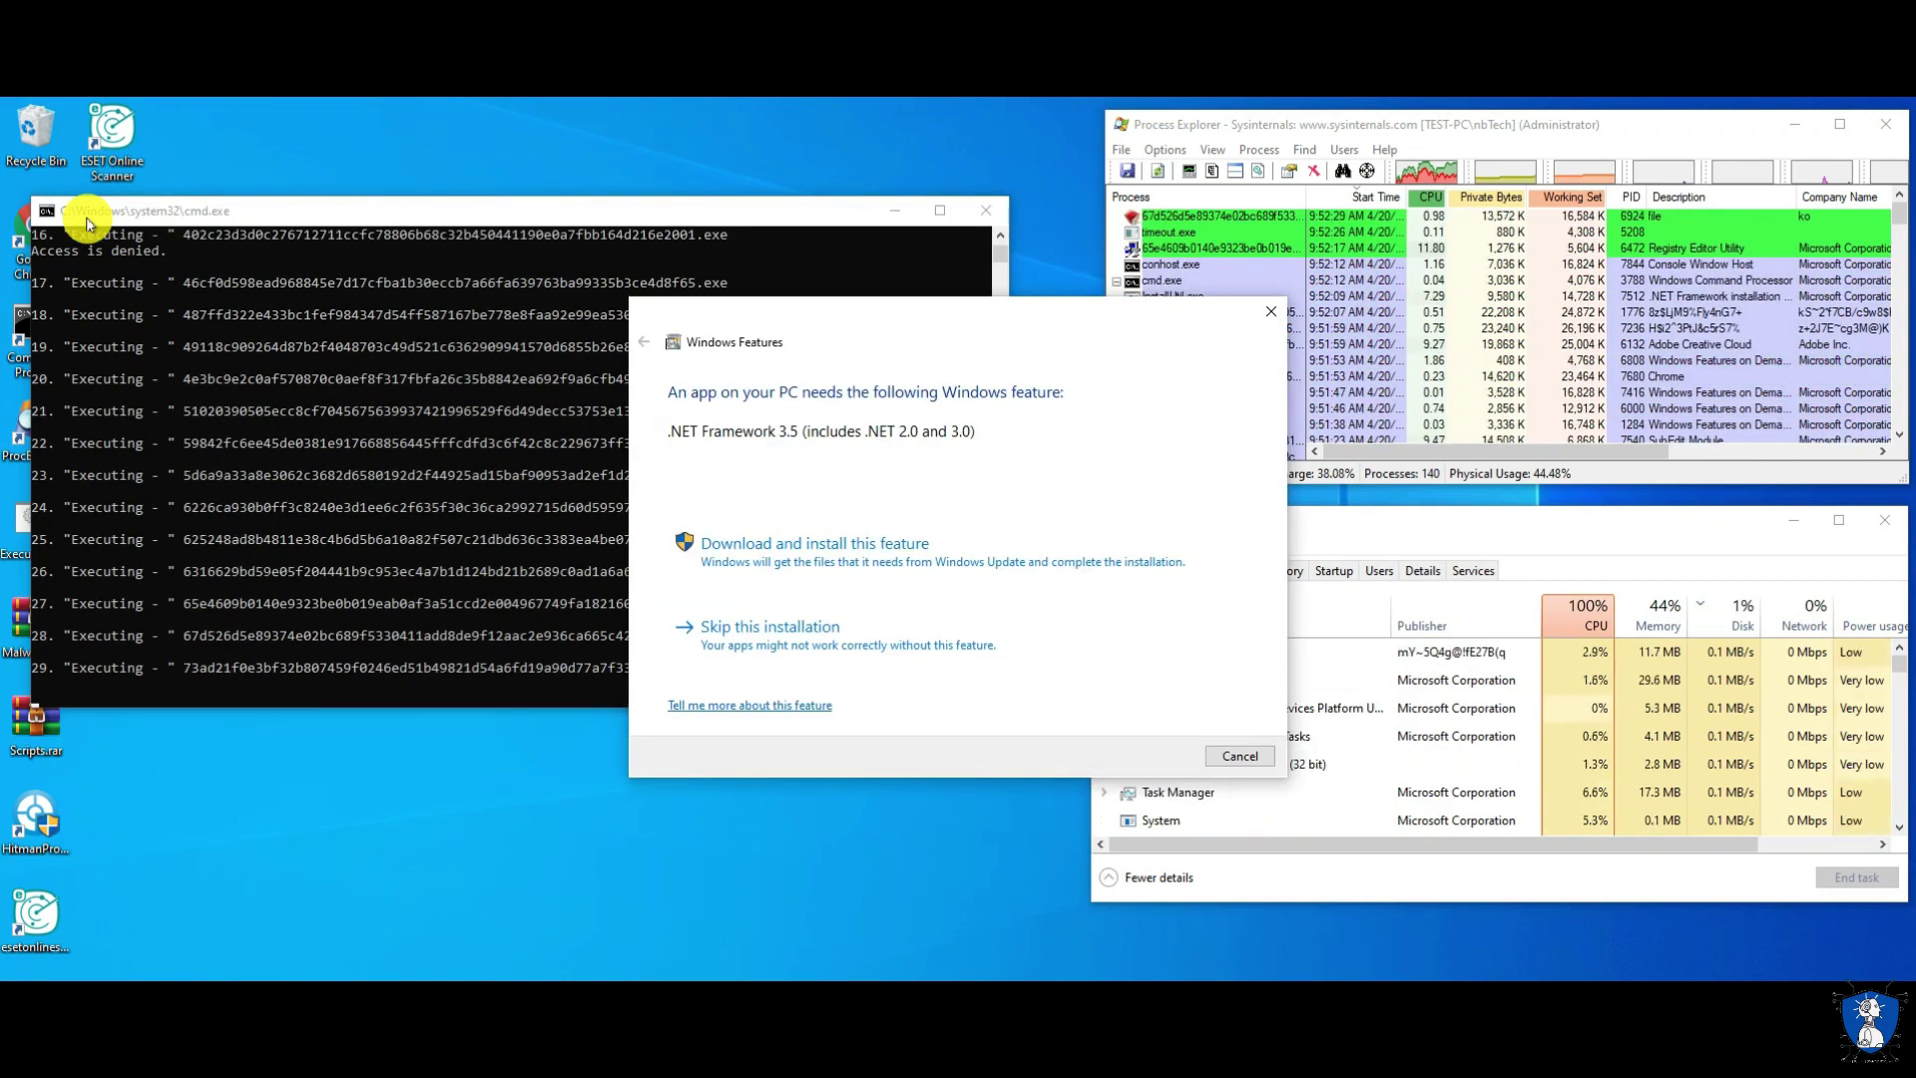
{"action": "left_click", "coordinate": [1271, 311]}
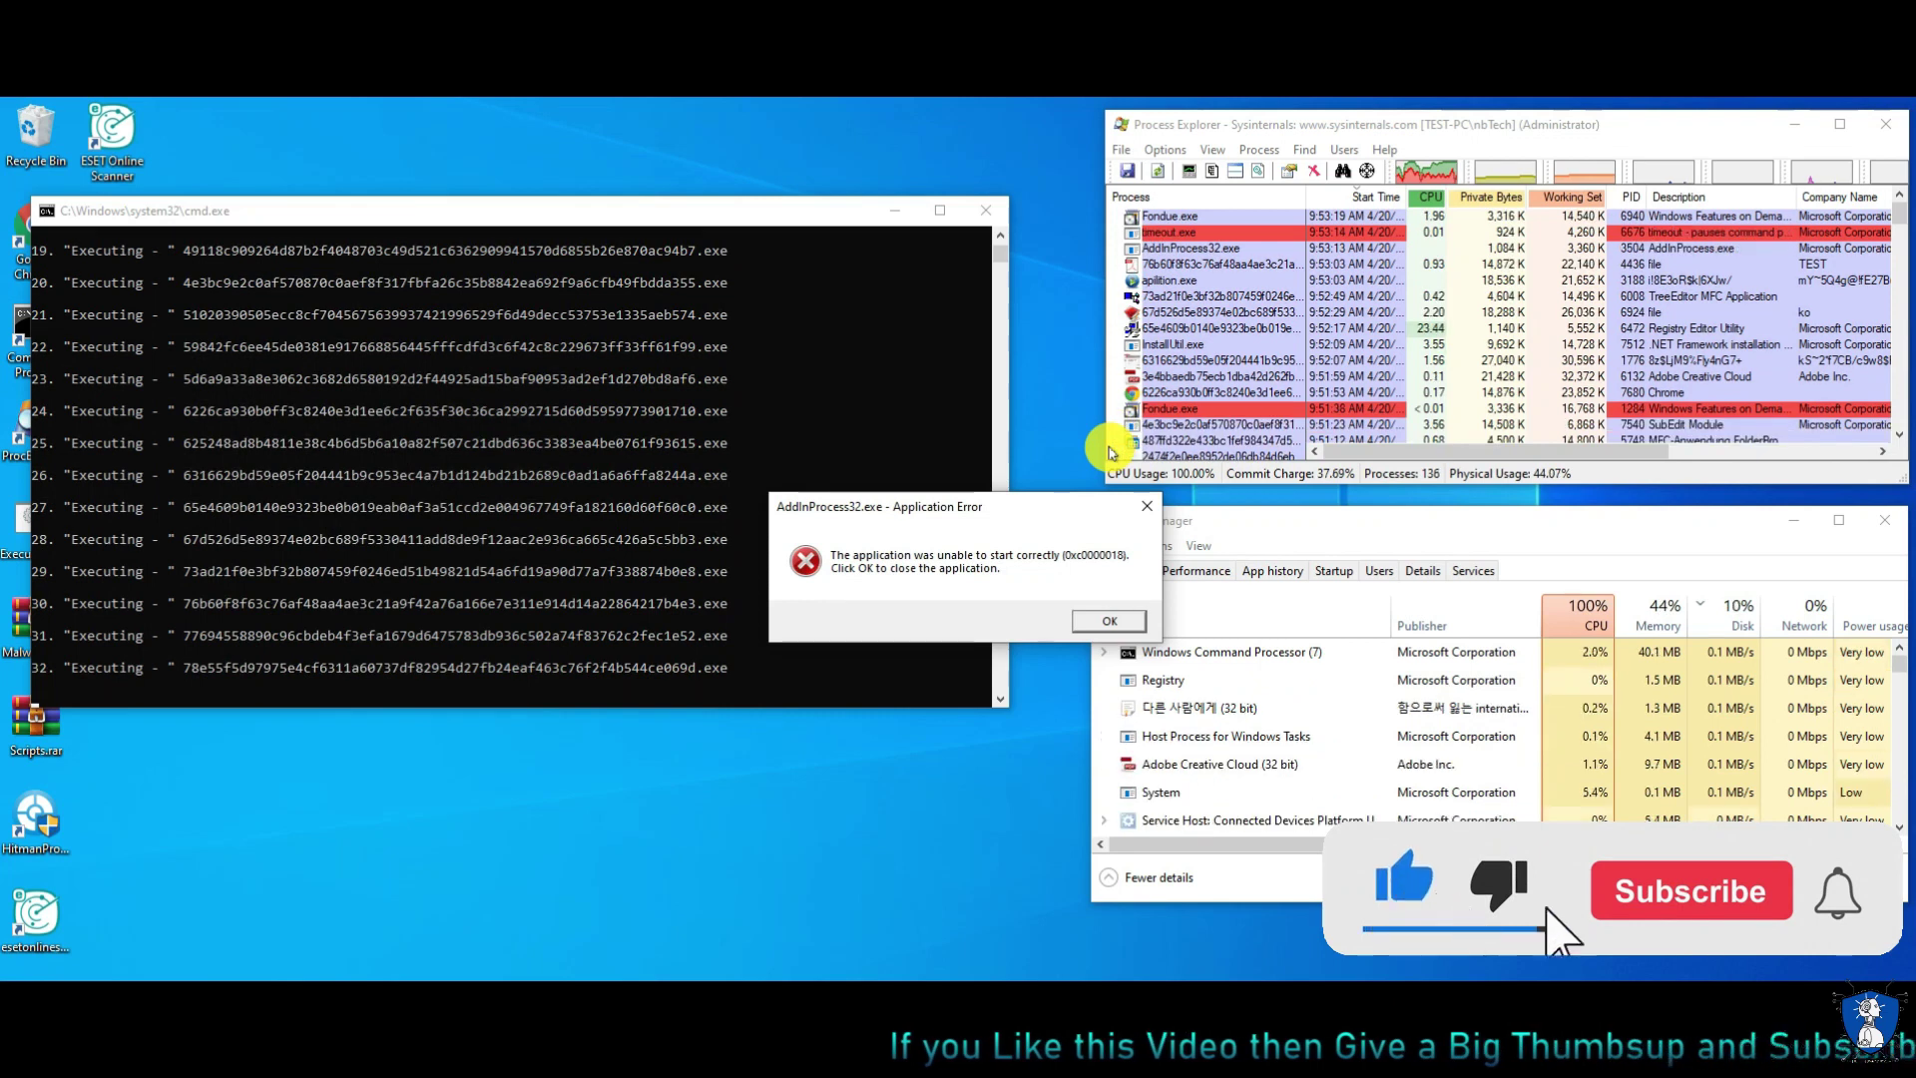
Close the AddInProcess32.exe application error, the framework version message and the remaining Windows Features prompts
{"action": "left_click", "coordinate": [1146, 506]}
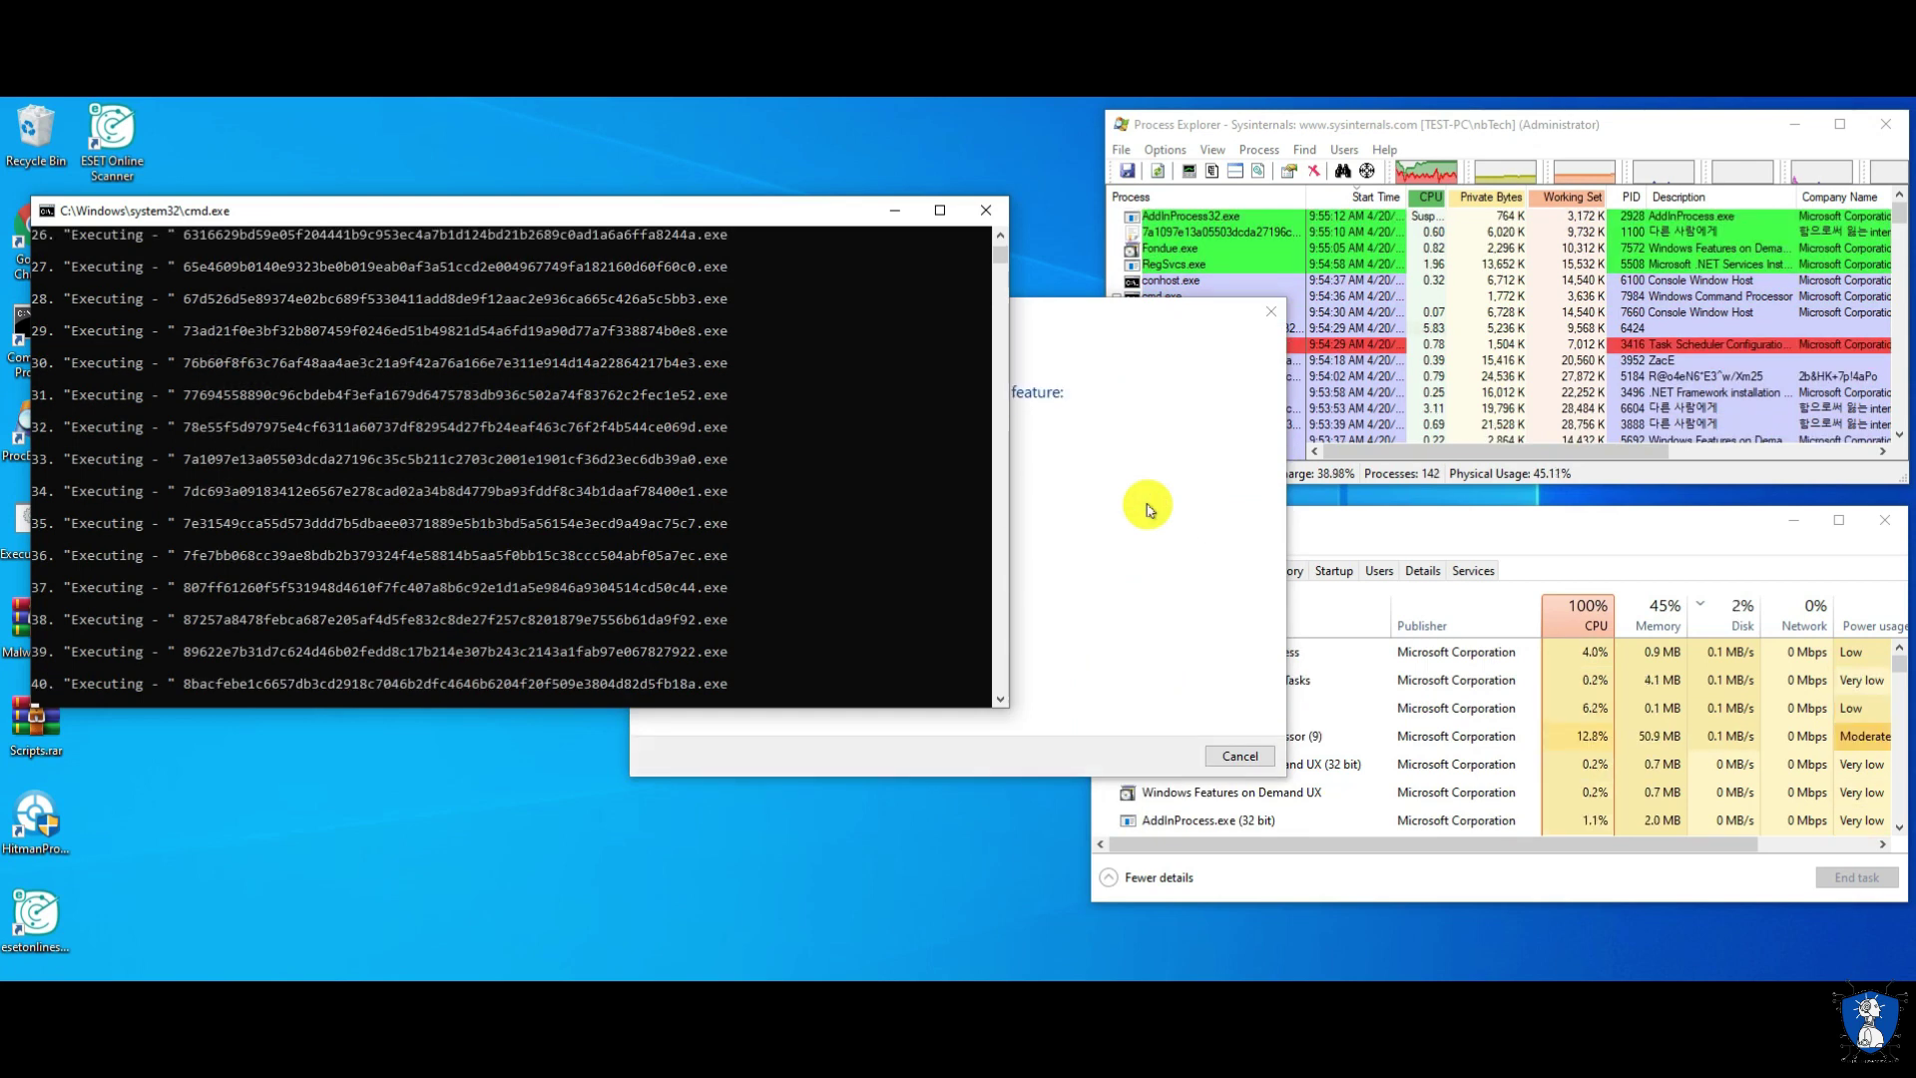
{"action": "left_click", "coordinate": [1242, 759]}
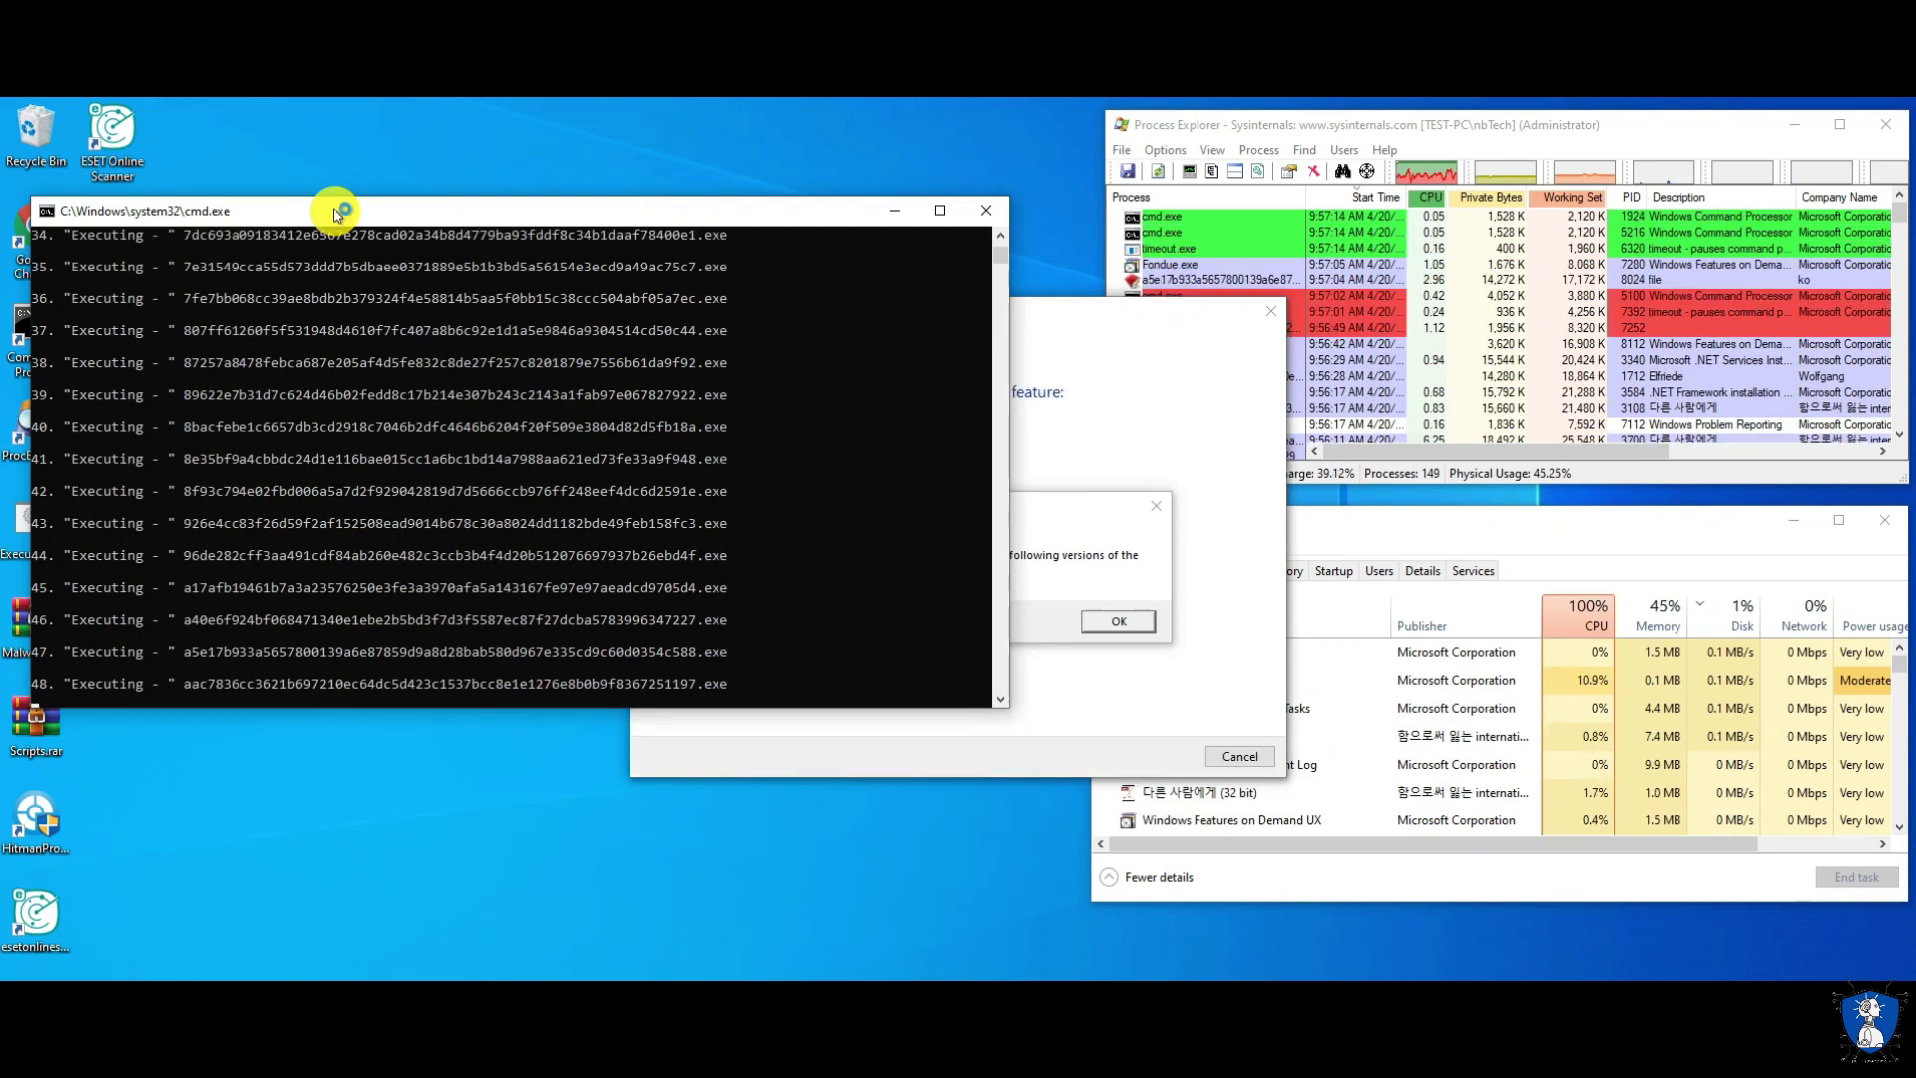
{"action": "left_click", "coordinate": [1113, 620]}
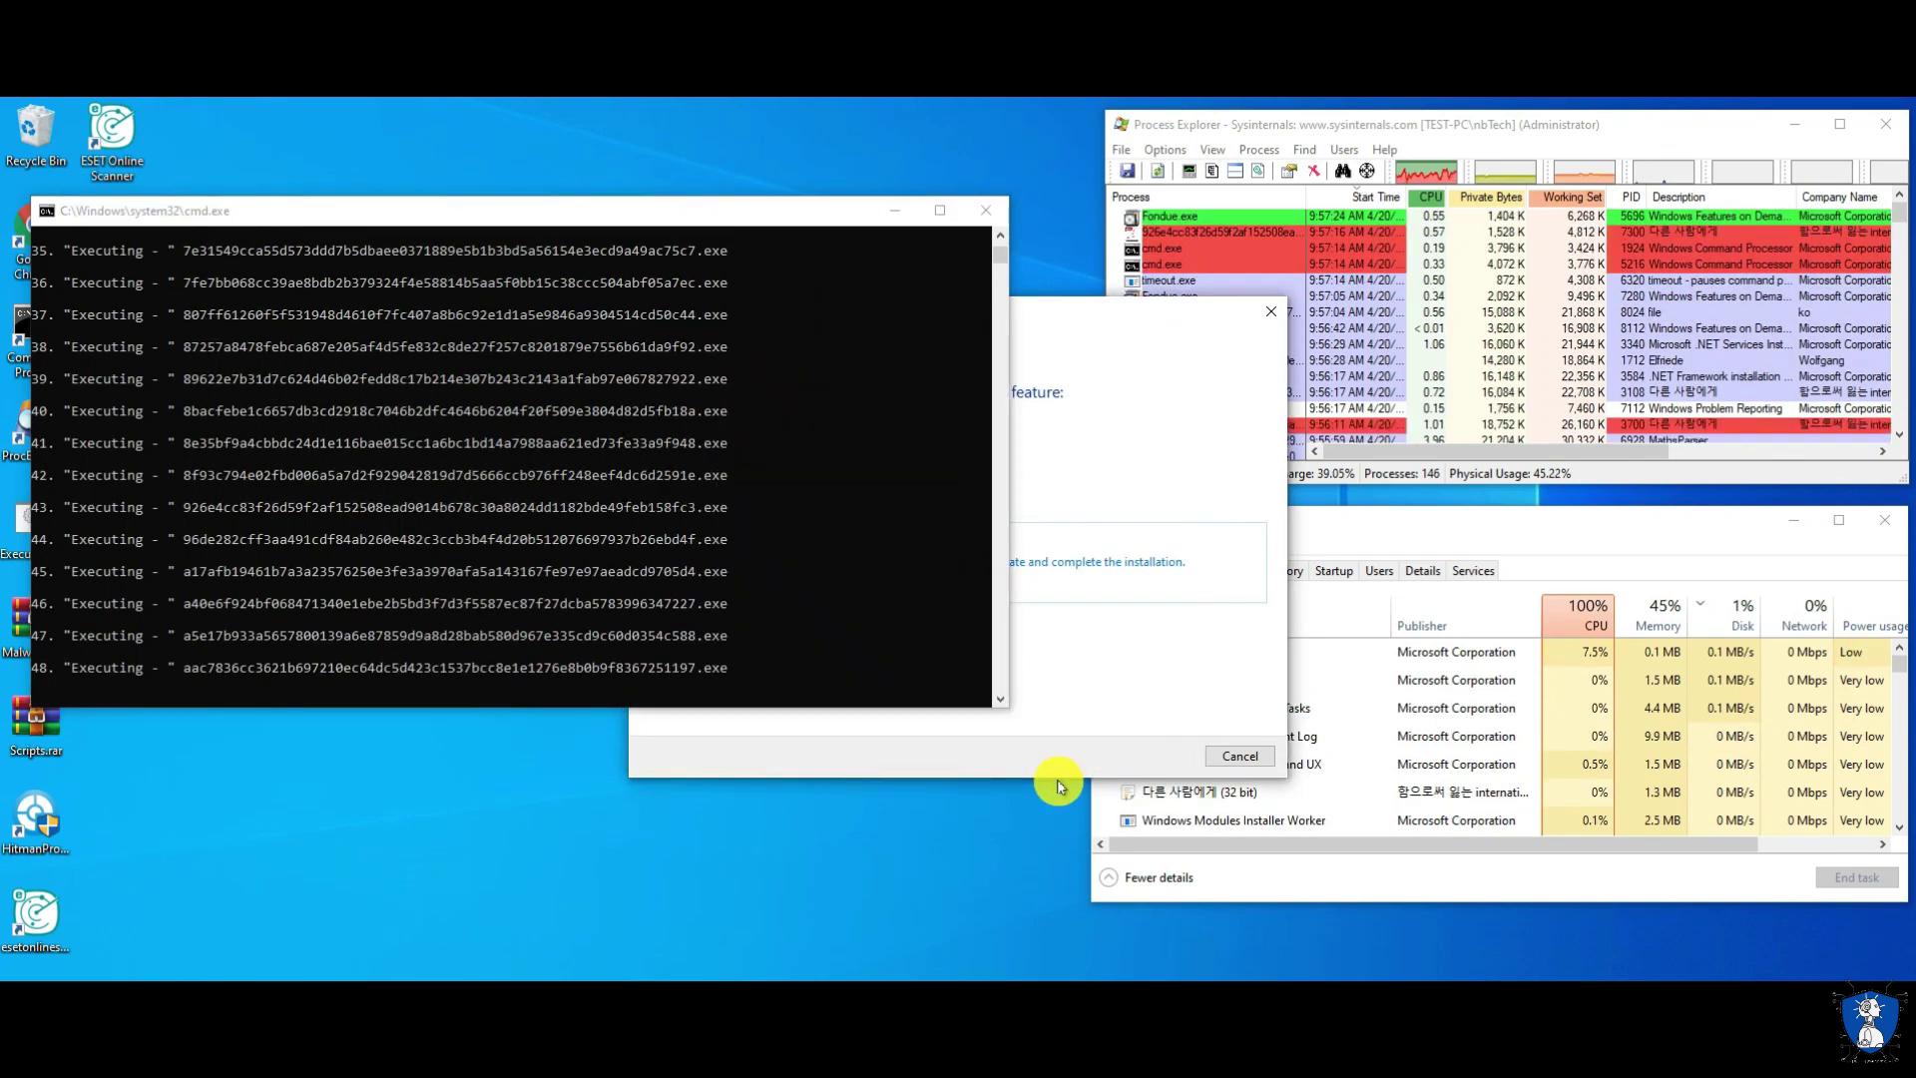
{"action": "left_click", "coordinate": [1054, 775]}
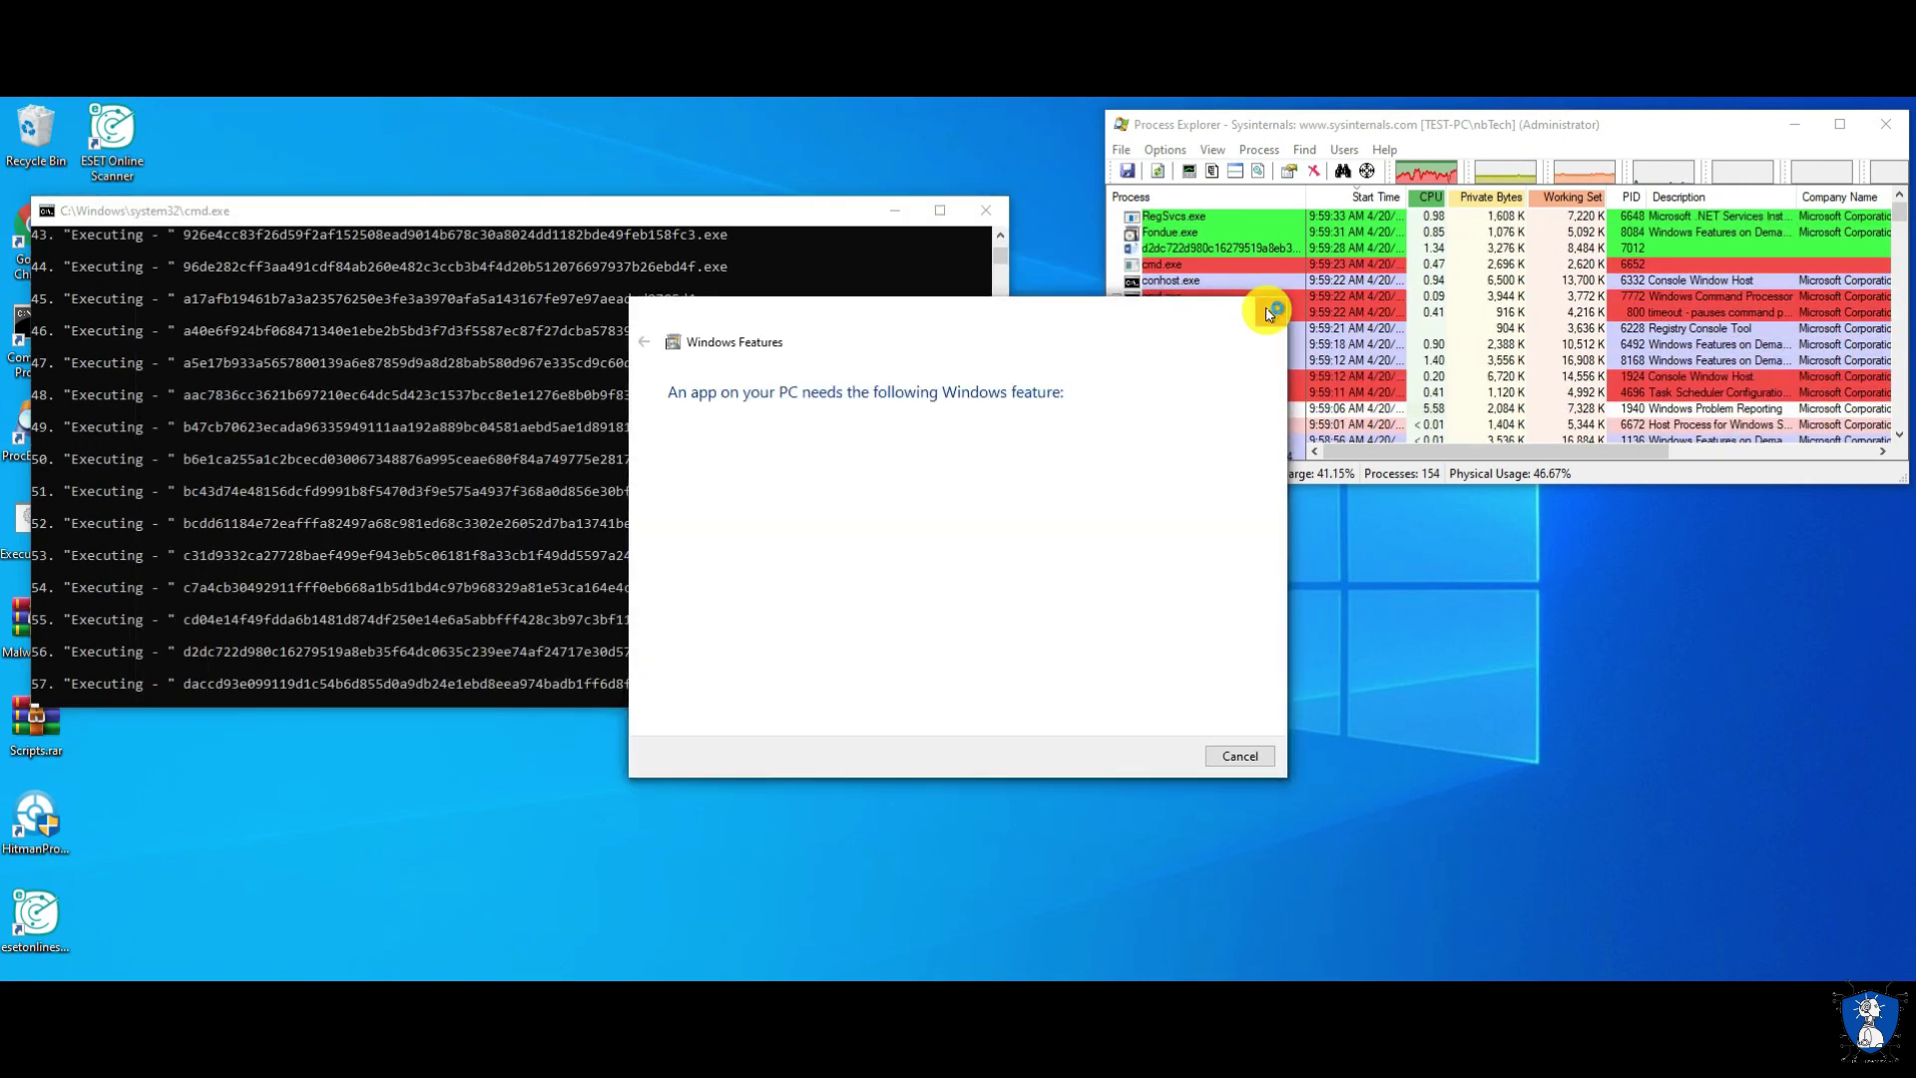
{"action": "left_click", "coordinate": [1269, 316]}
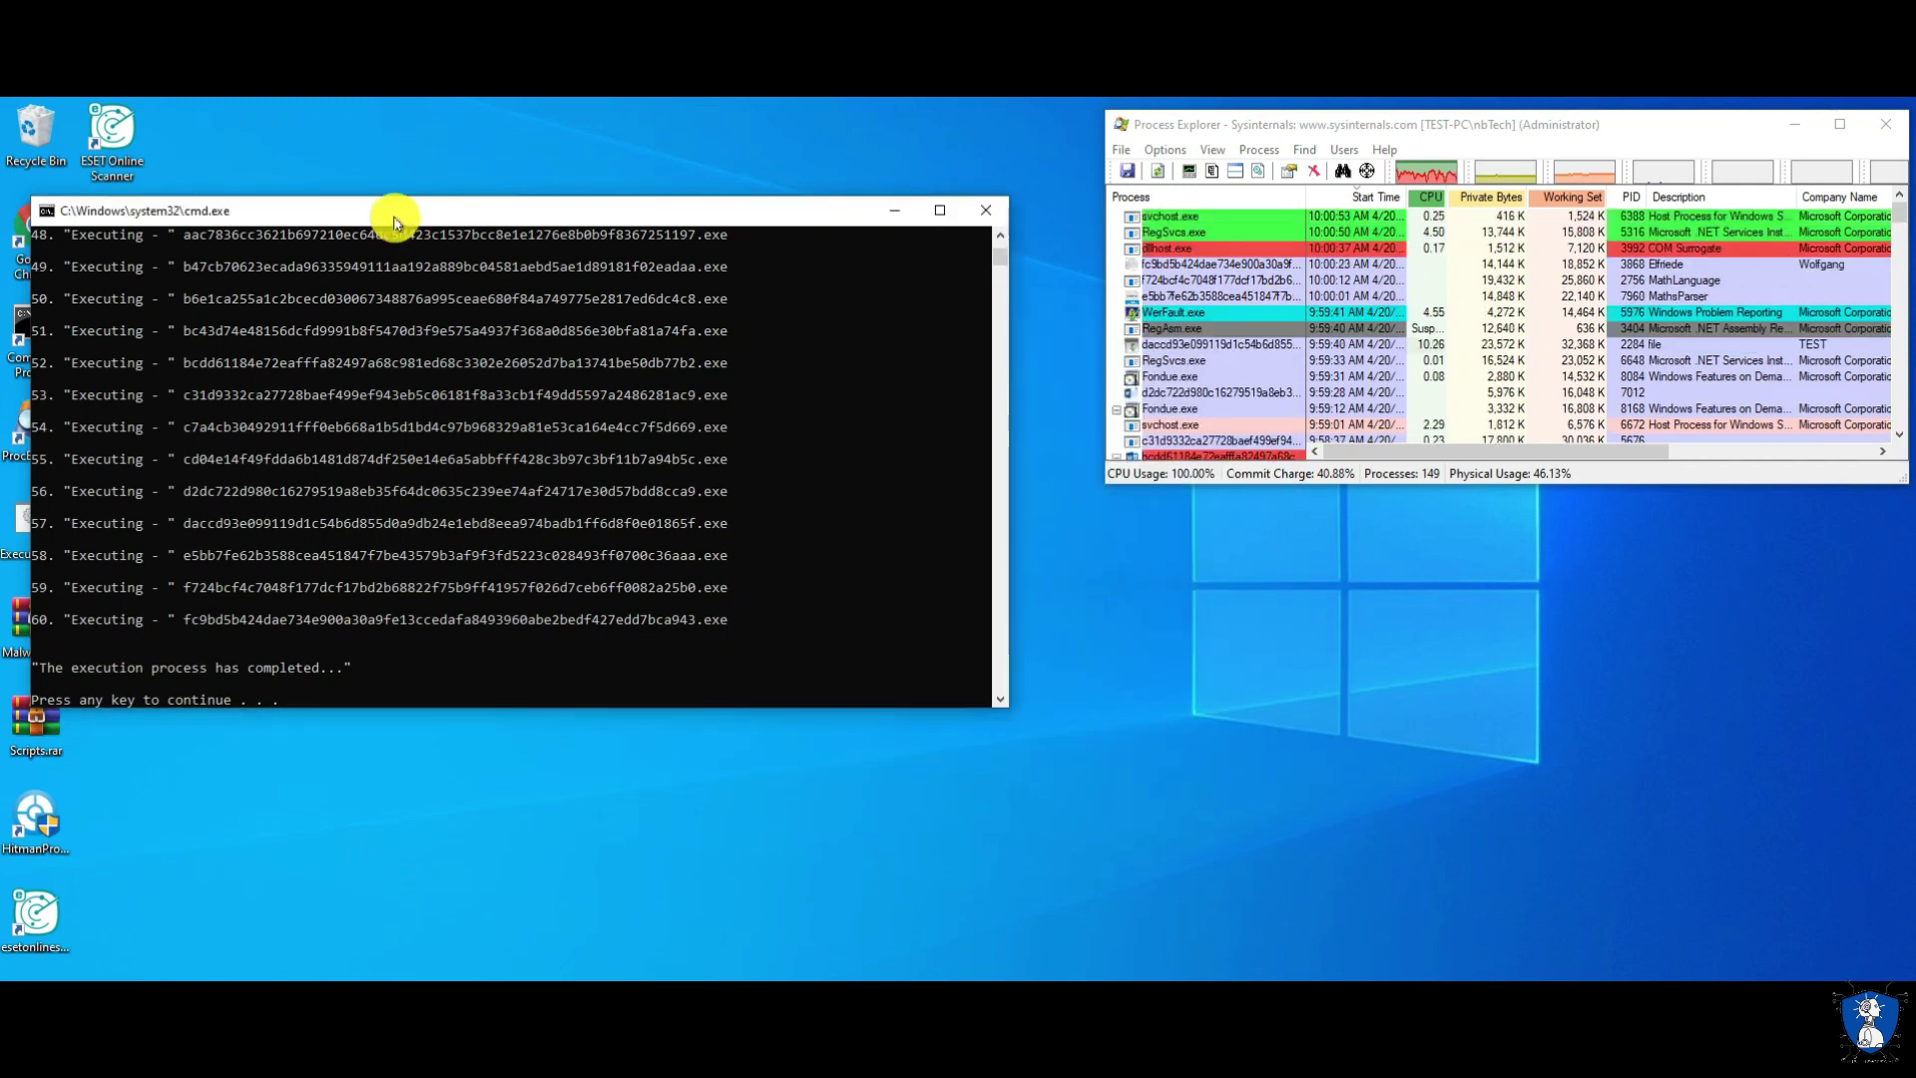
Exit the completed batch script's console and reopen Task Manager from the desktop
{"action": "key", "text": "Return"}
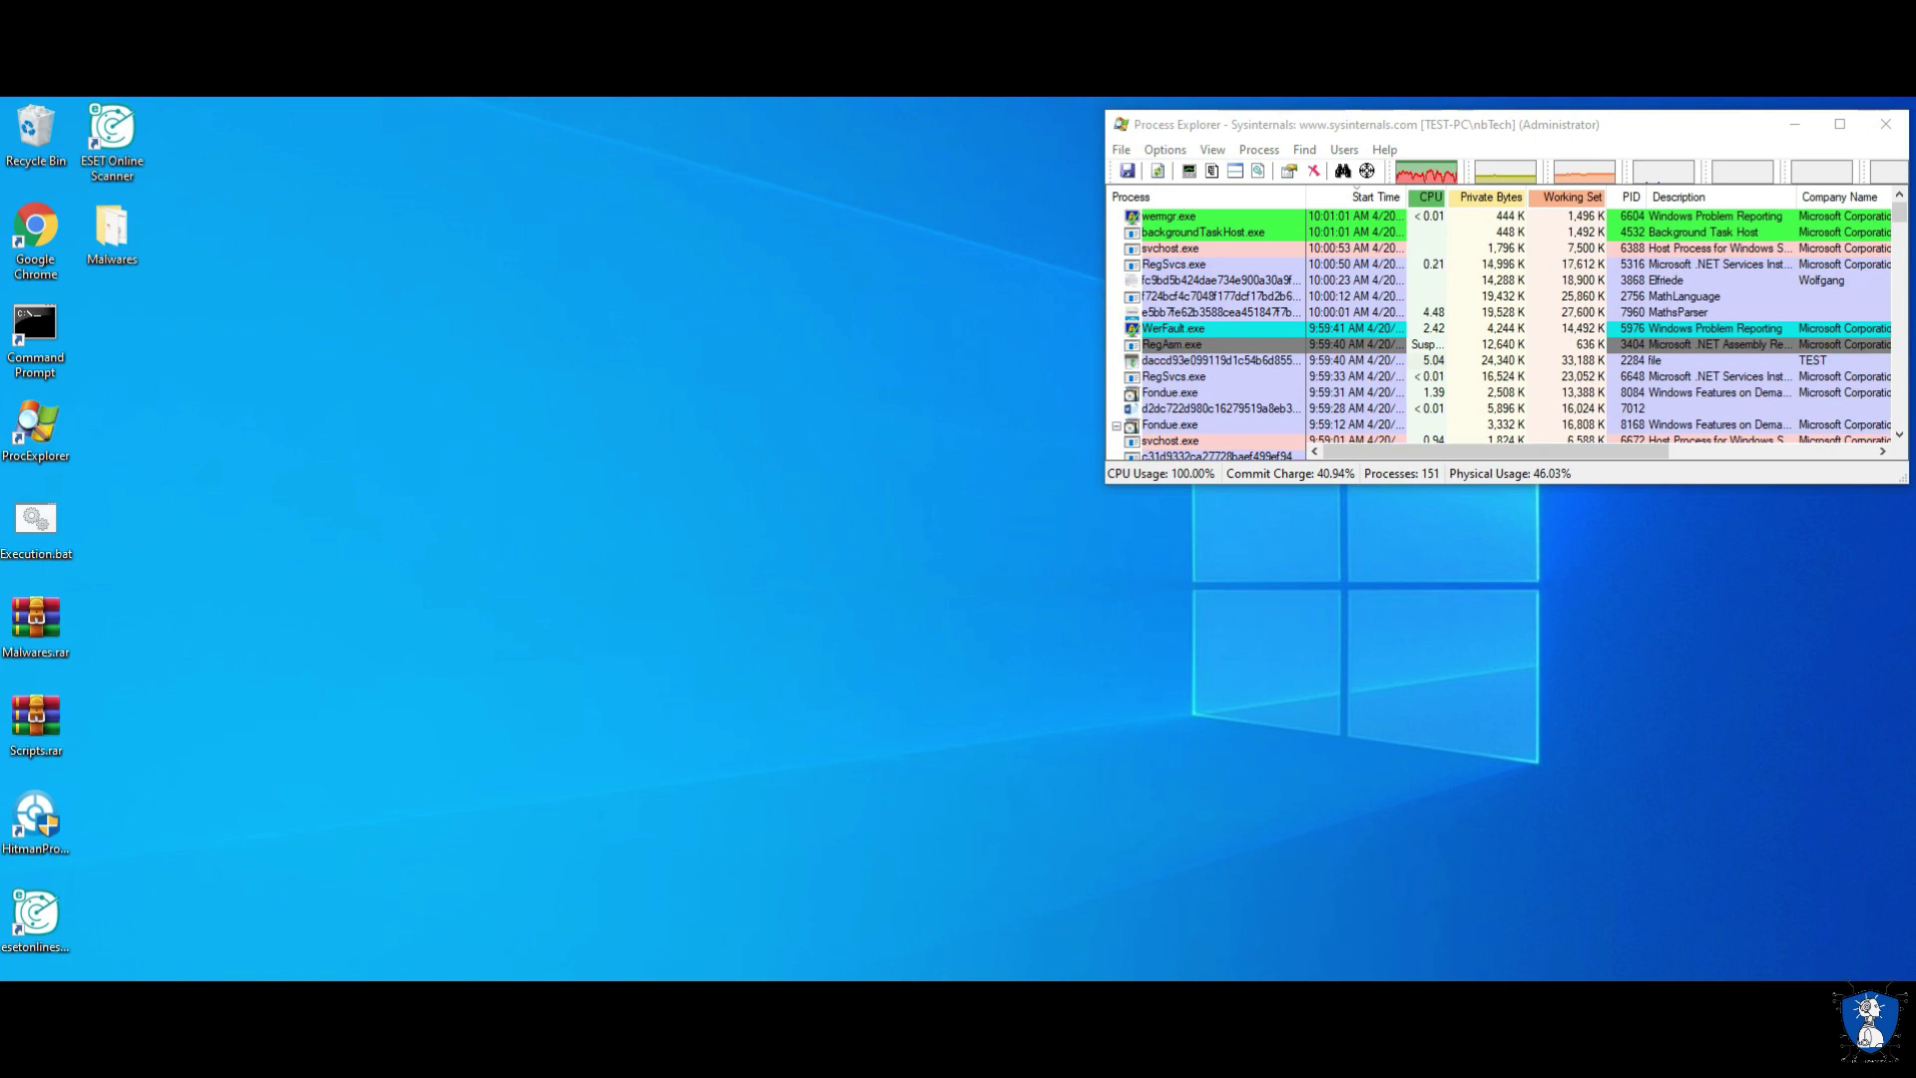
{"action": "right_click", "coordinate": [1000, 998]}
{"action": "left_click", "coordinate": [1078, 918]}
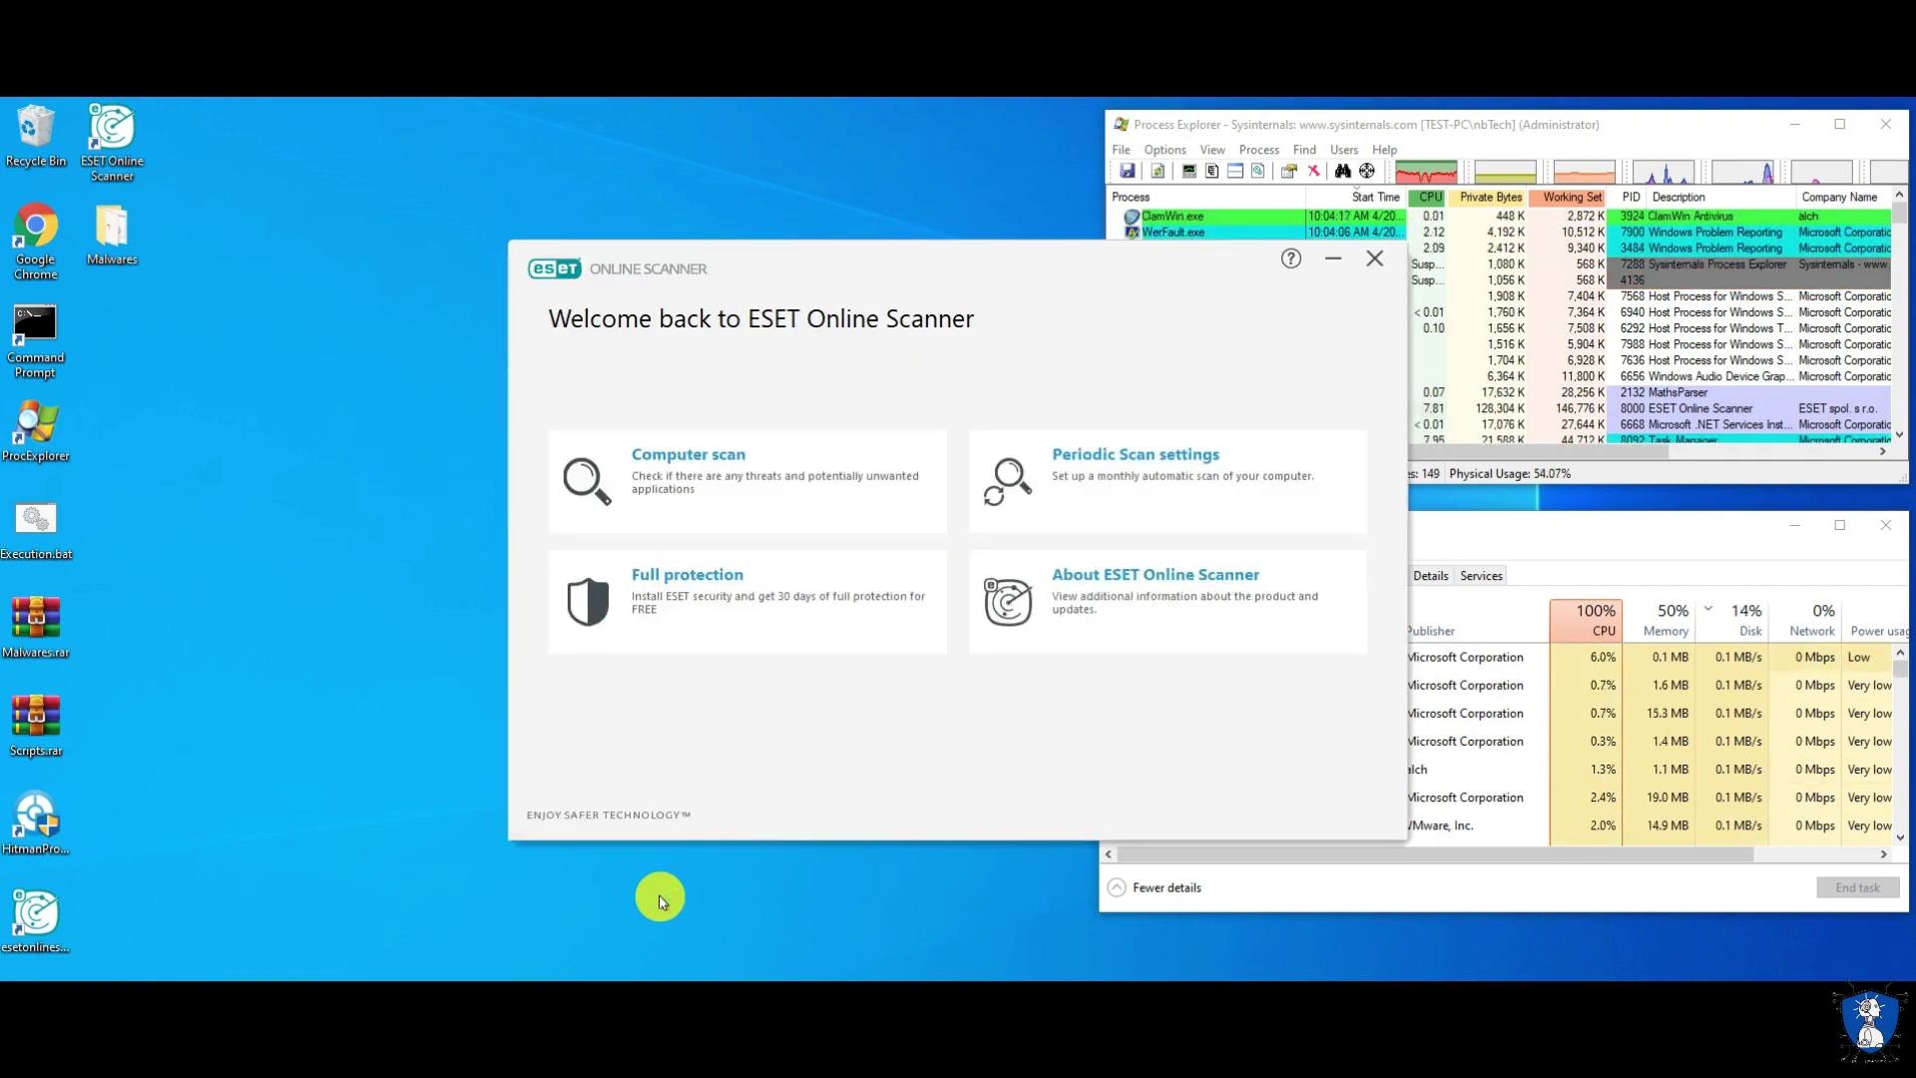
Start a full computer scan with a detection option for potentially unwanted applications, and move the scanner window clear of the monitoring tools
{"action": "left_click", "coordinate": [692, 483]}
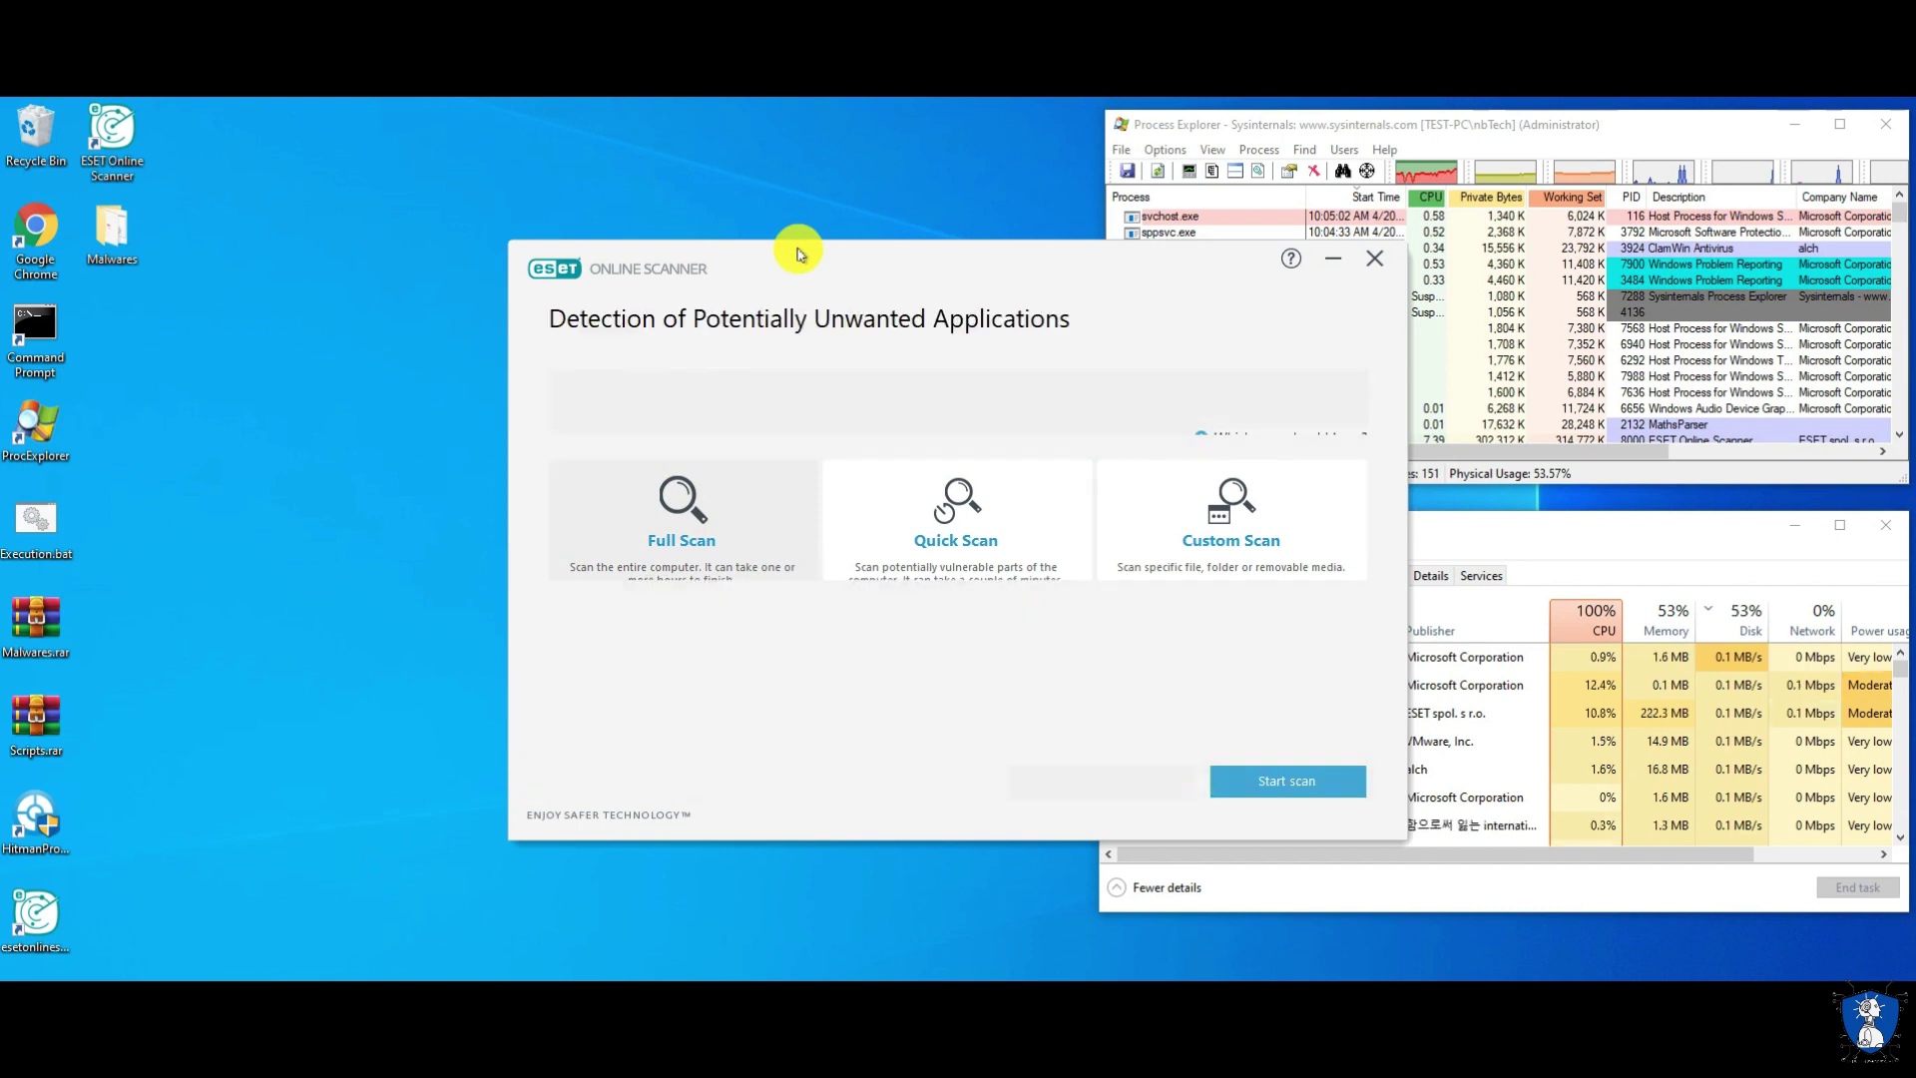
{"action": "left_click", "coordinate": [556, 489]}
{"action": "left_click", "coordinate": [1290, 784]}
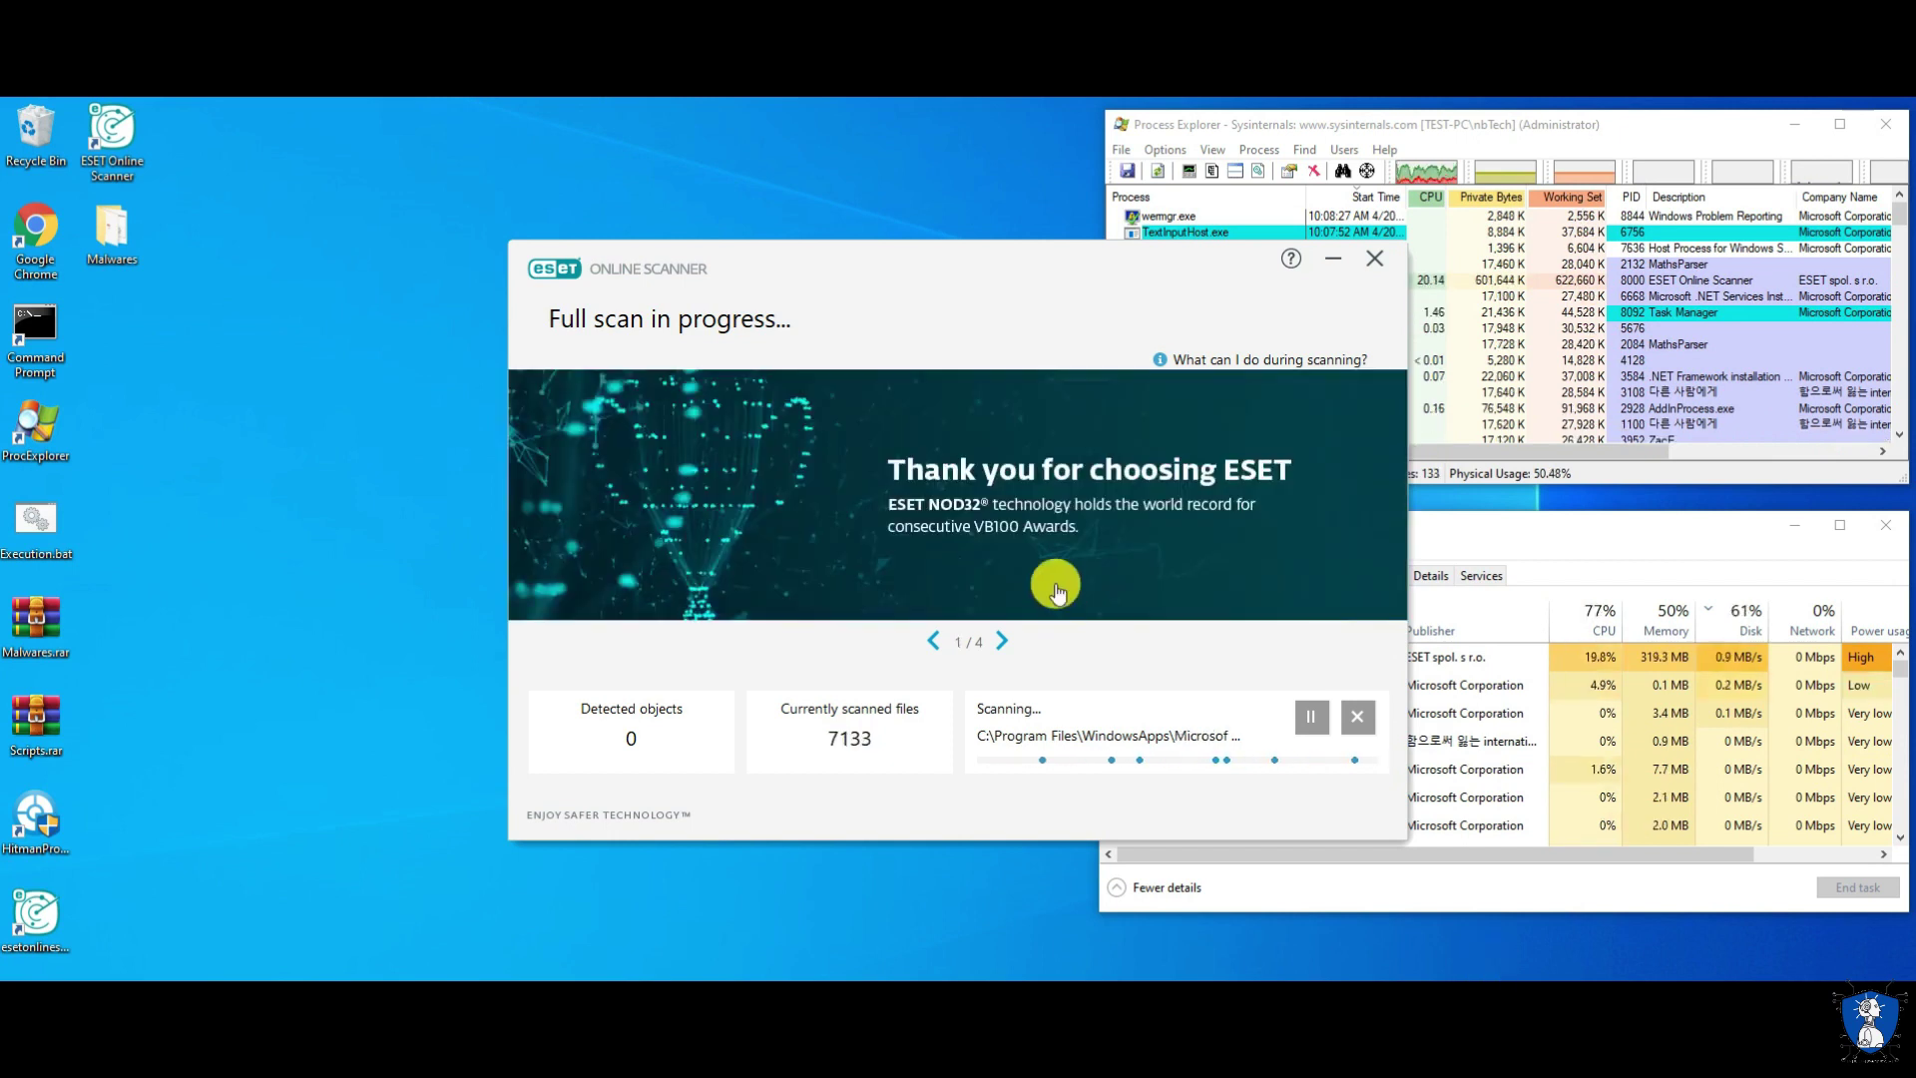
{"action": "left_click_drag", "start_coordinate": [1028, 265], "coordinate": [676, 283]}
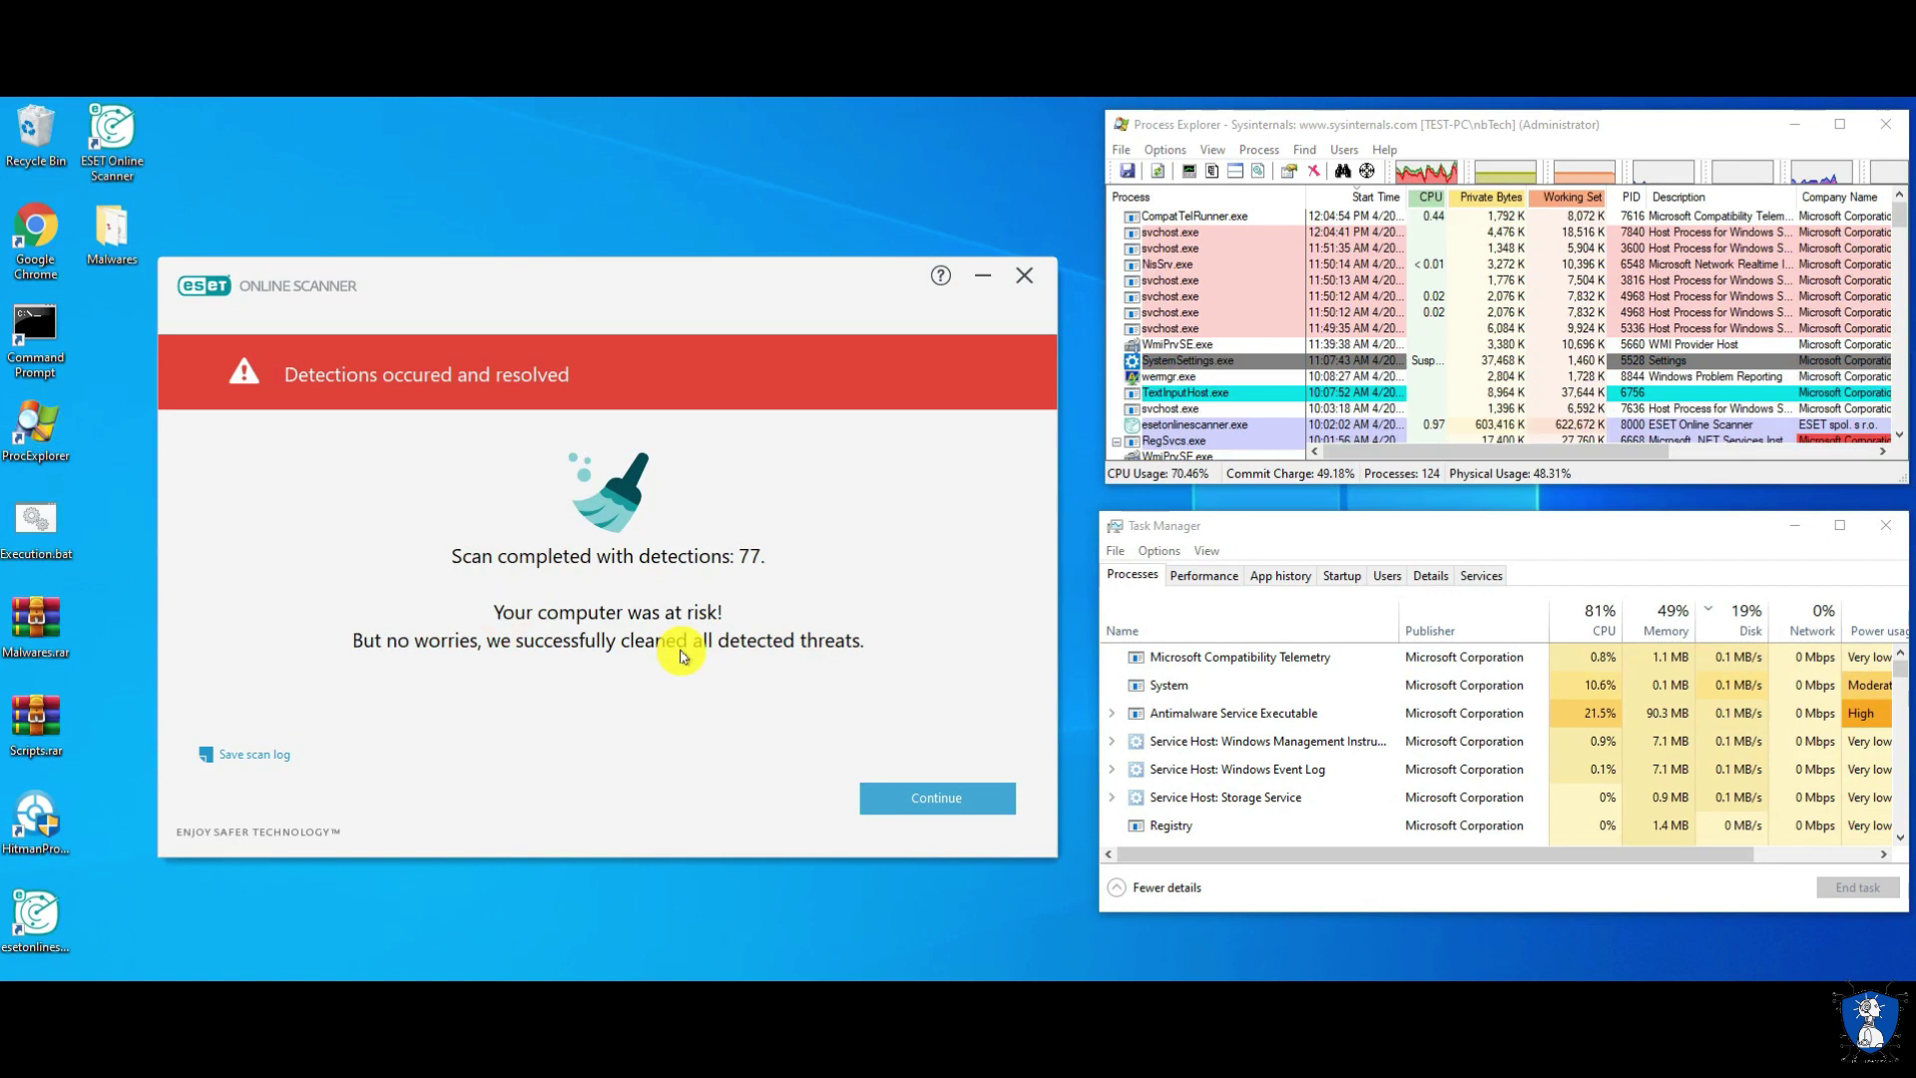
Continue past the scan results, leave periodic scanning off, skip the trial offer and close ESET Online Scanner
{"action": "left_click", "coordinate": [764, 784]}
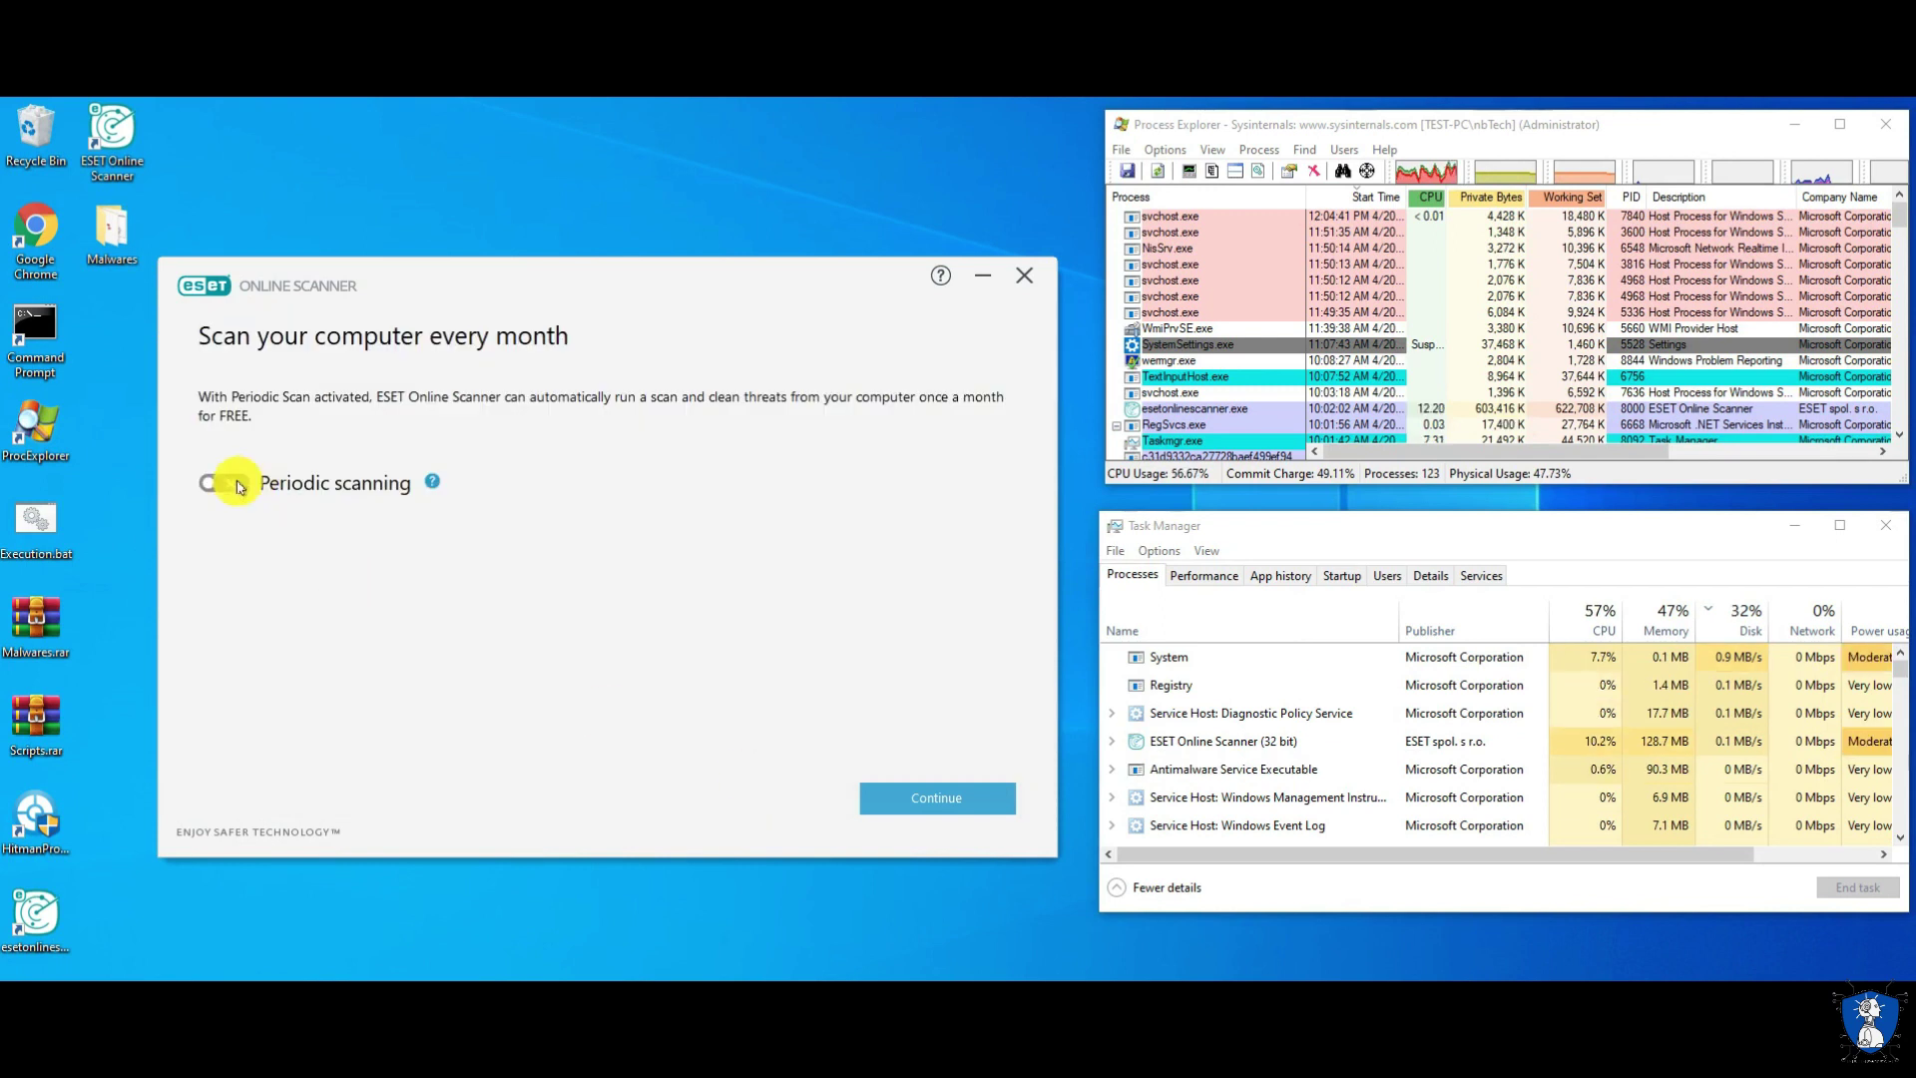
{"action": "left_click", "coordinate": [925, 794]}
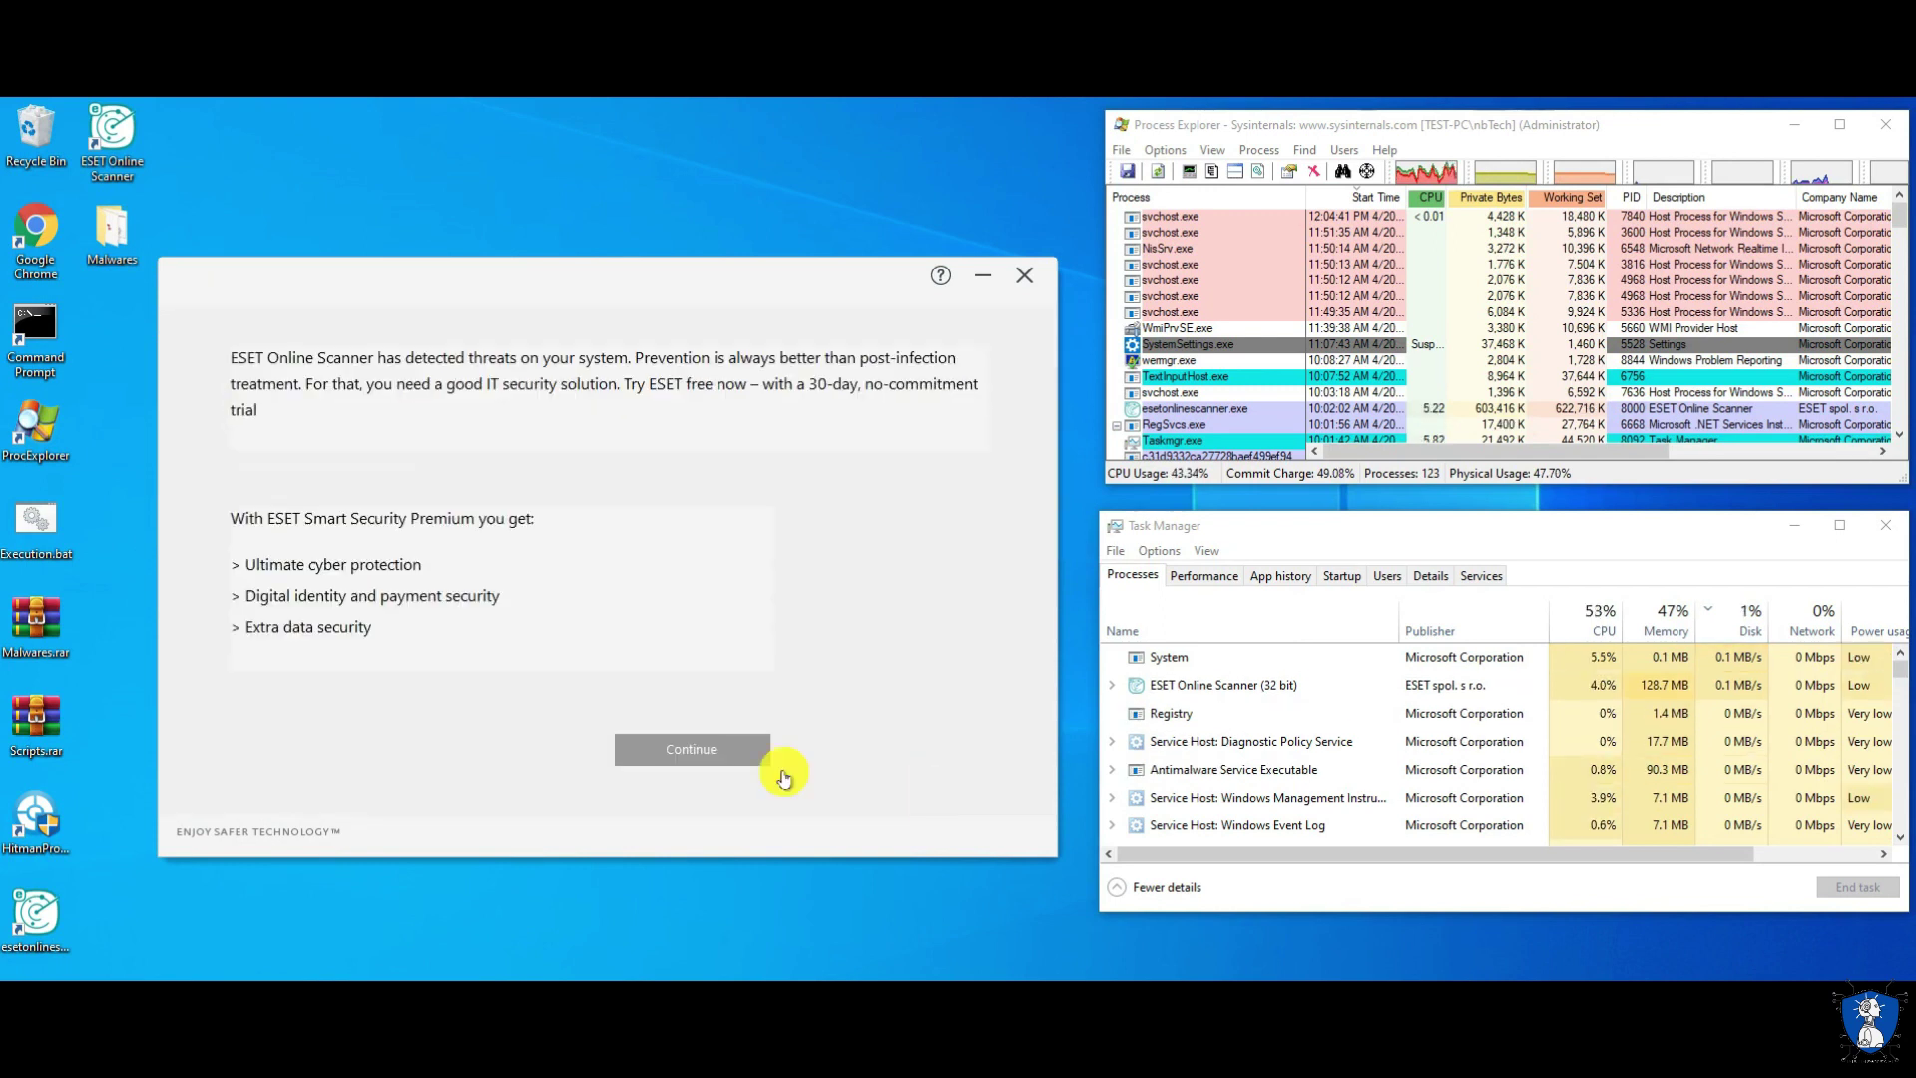
{"action": "left_click", "coordinate": [678, 757]}
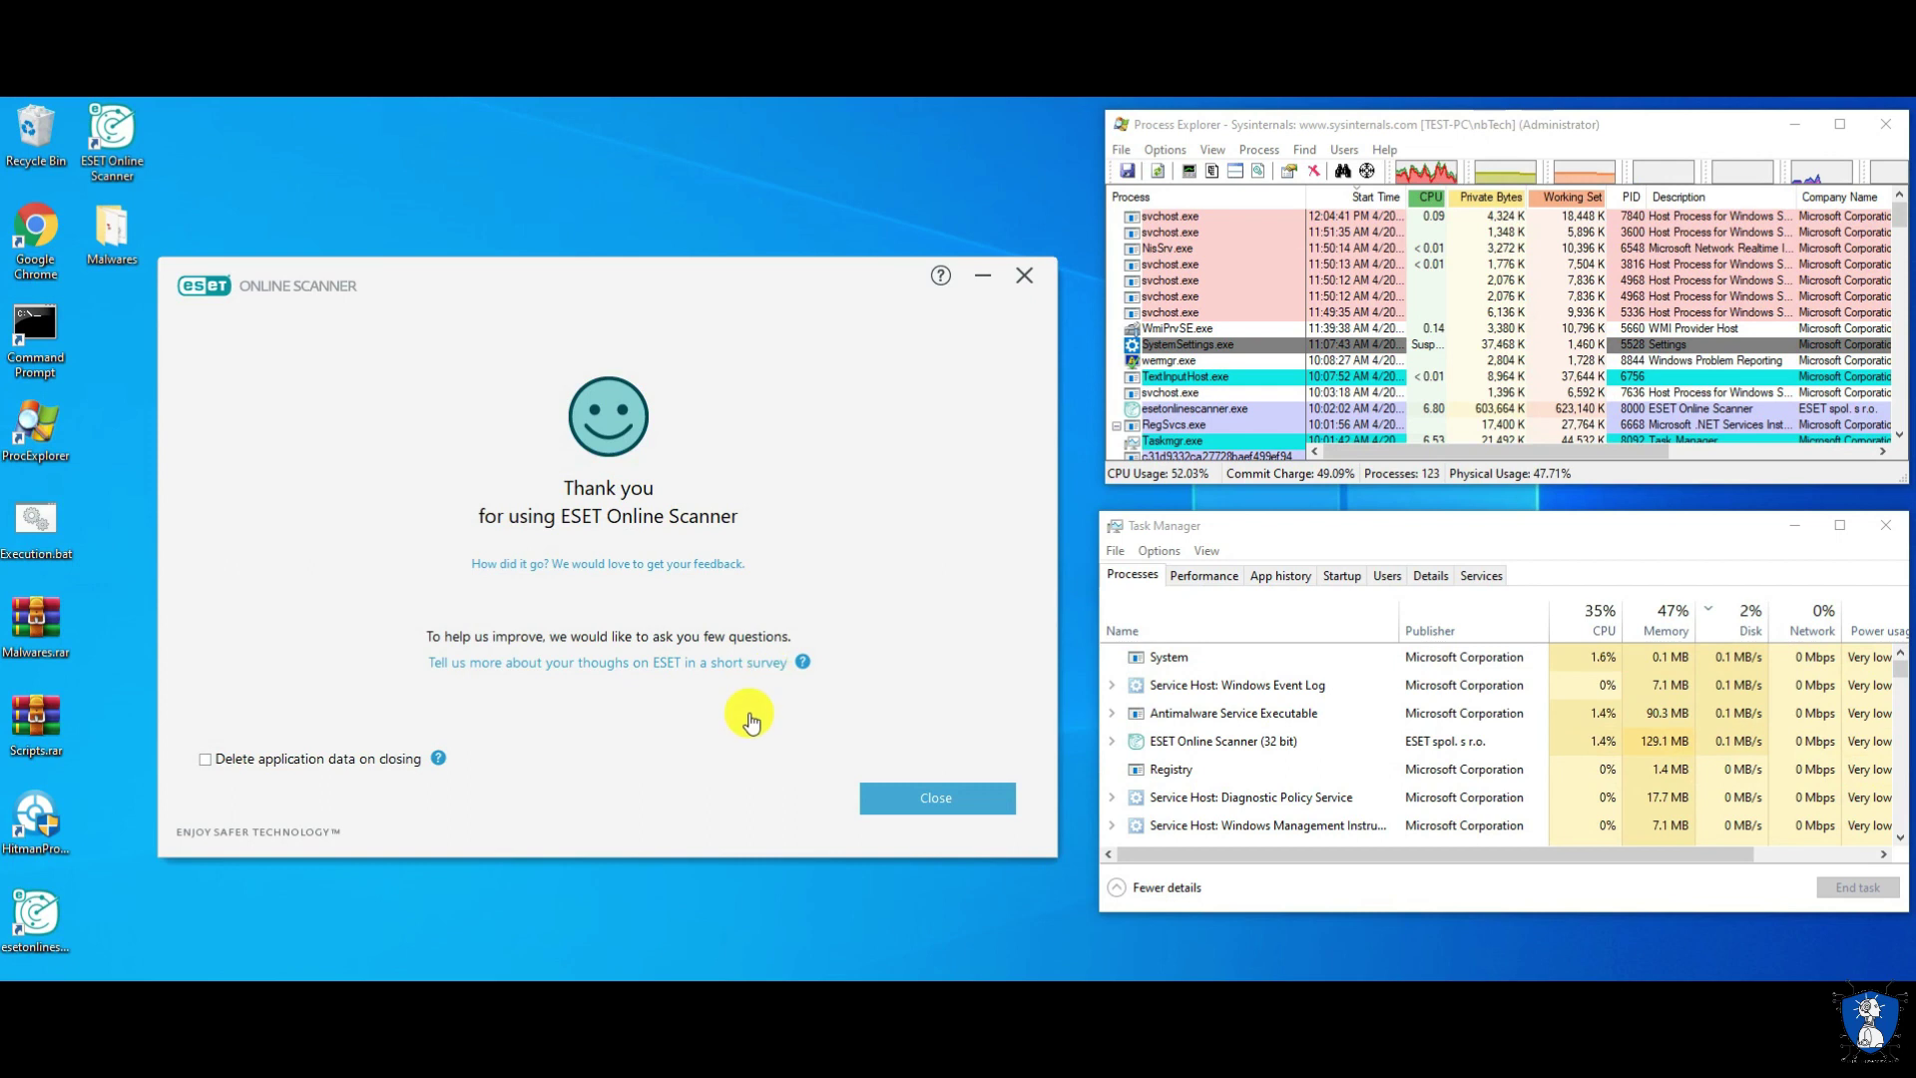
{"action": "left_click", "coordinate": [947, 793]}
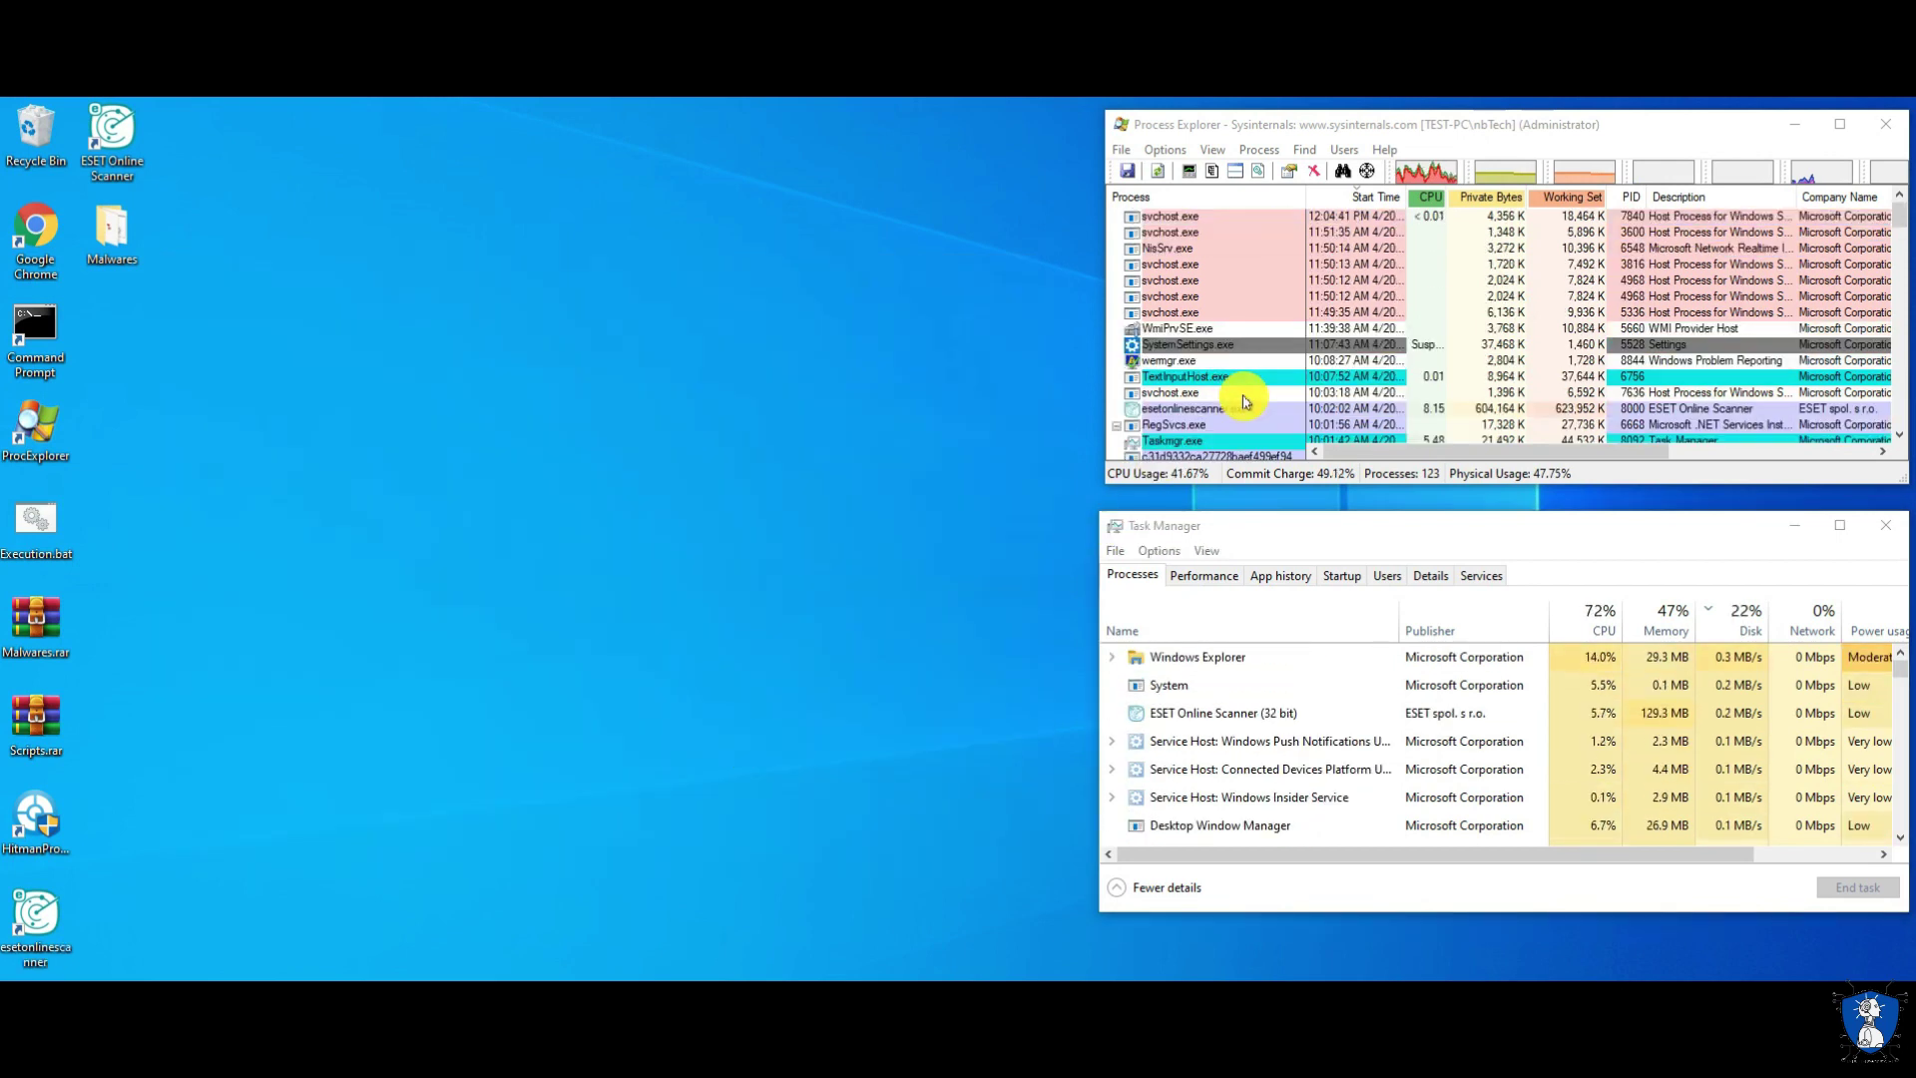
Look through Process Explorer for malware processes still running after the scan, and close it
{"action": "left_click", "coordinate": [1213, 456]}
{"action": "scroll", "coordinate": [1348, 312], "scroll_direction": "down", "scroll_amount": 4}
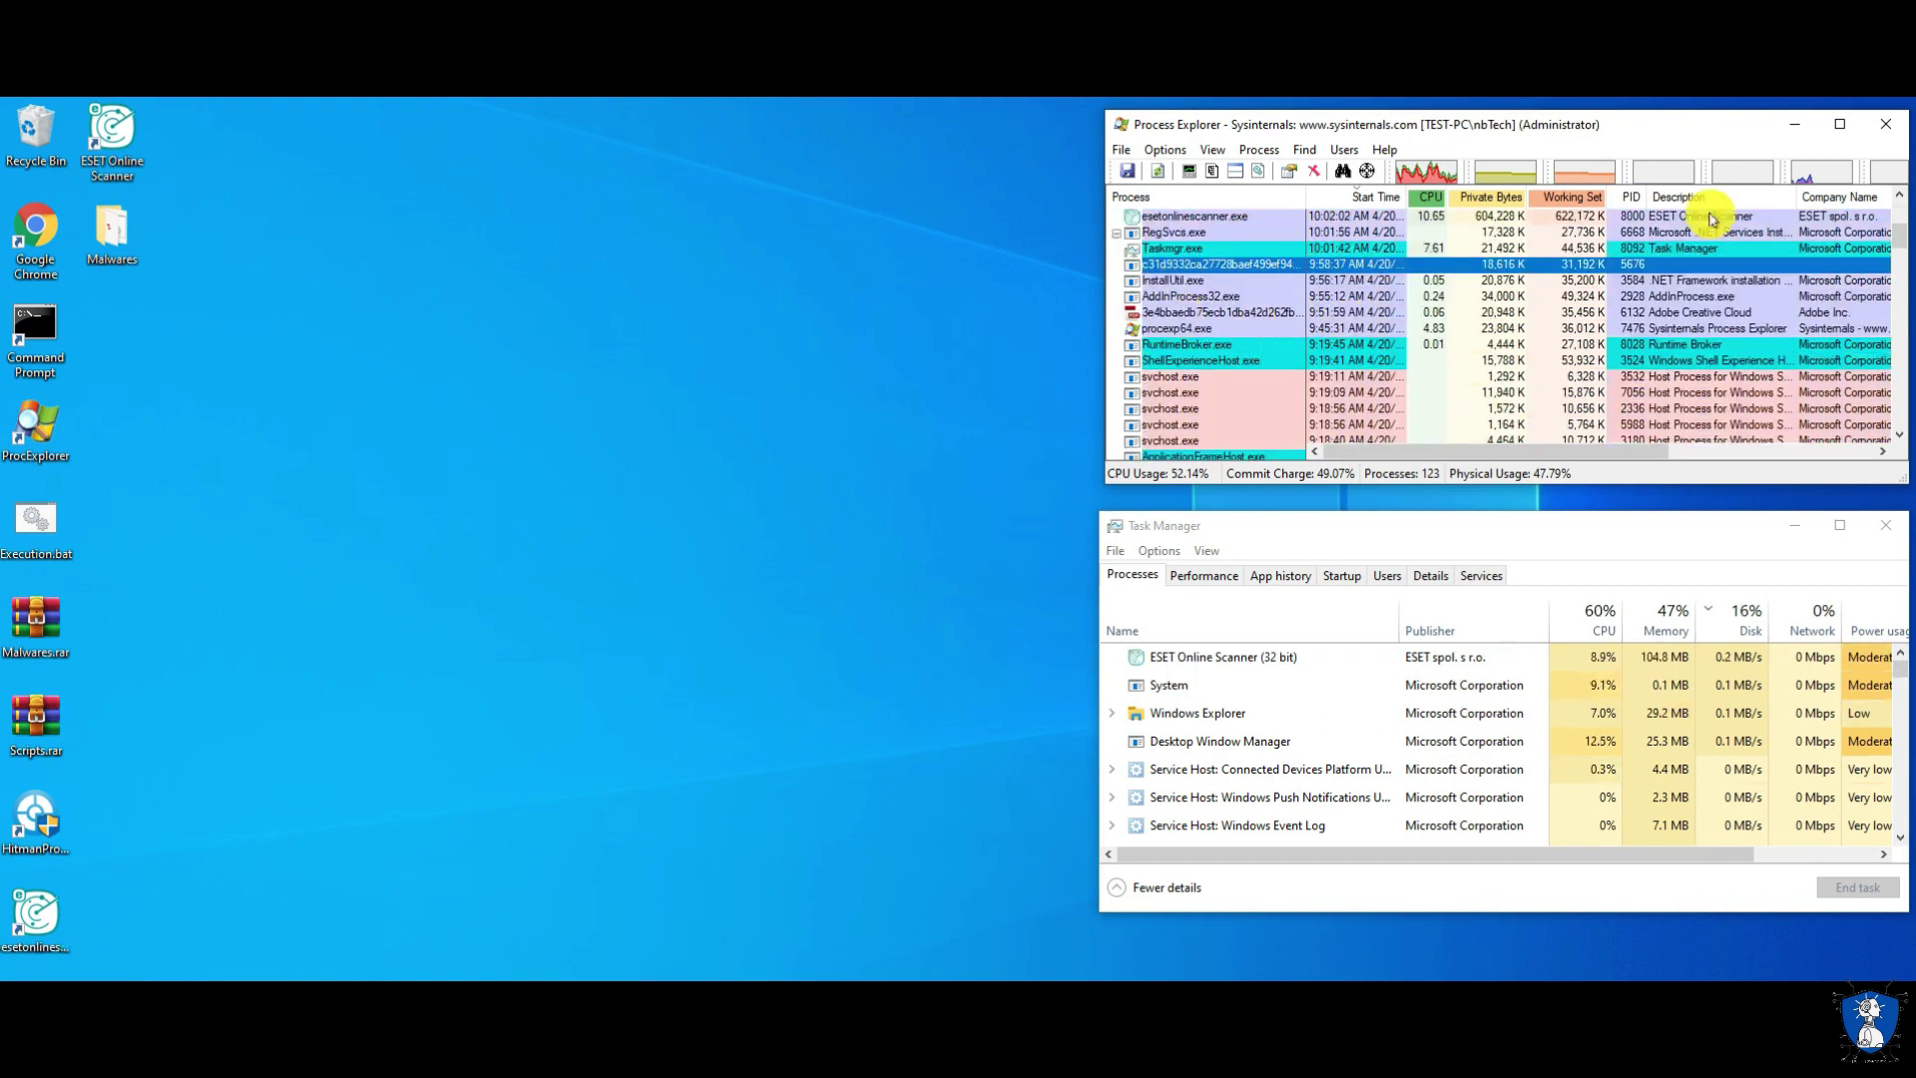
{"action": "left_click", "coordinate": [1885, 124]}
Check the startup entries in Task Manager and the files left in the Malwares folder, closing both windows
{"action": "left_click_drag", "start_coordinate": [1414, 521], "coordinate": [1158, 219]}
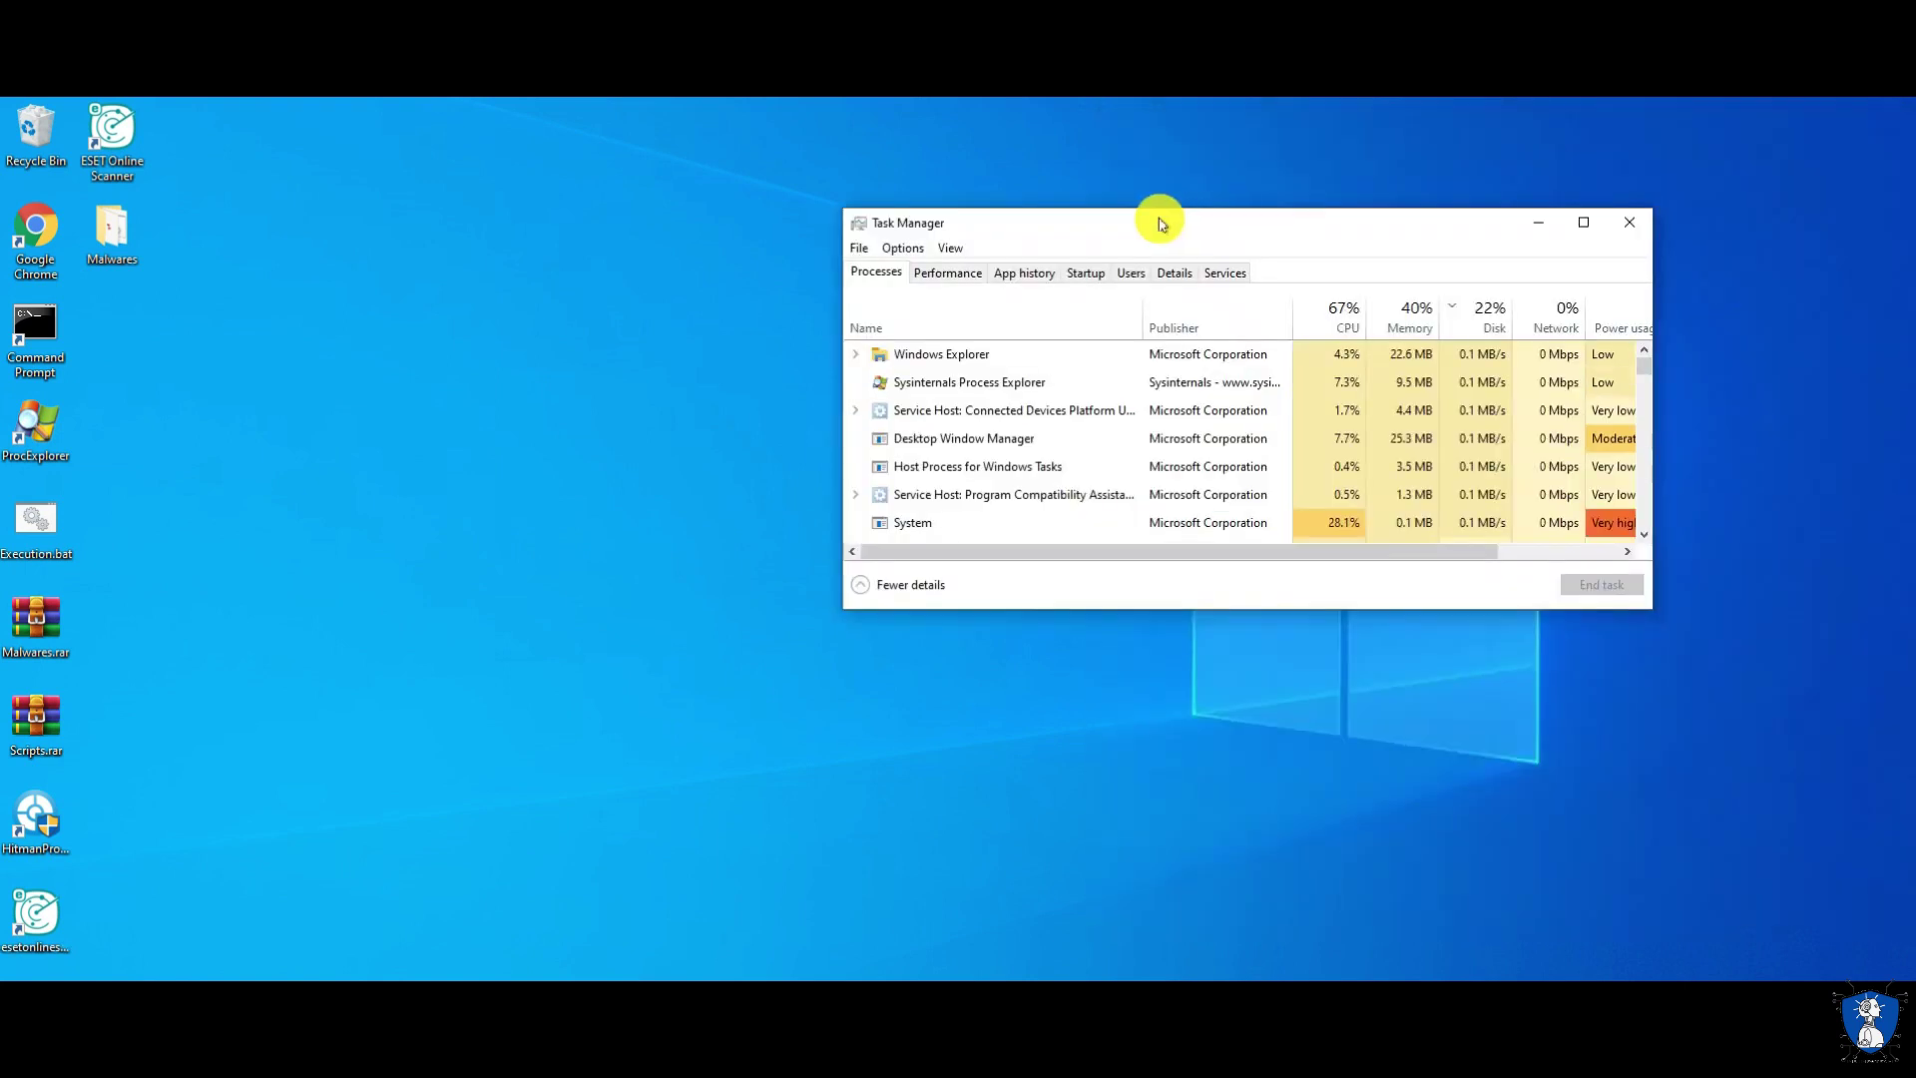
{"action": "left_click", "coordinate": [1088, 279]}
{"action": "scroll", "coordinate": [918, 424], "scroll_direction": "down", "scroll_amount": 2}
{"action": "scroll", "coordinate": [960, 390], "scroll_direction": "up", "scroll_amount": 2}
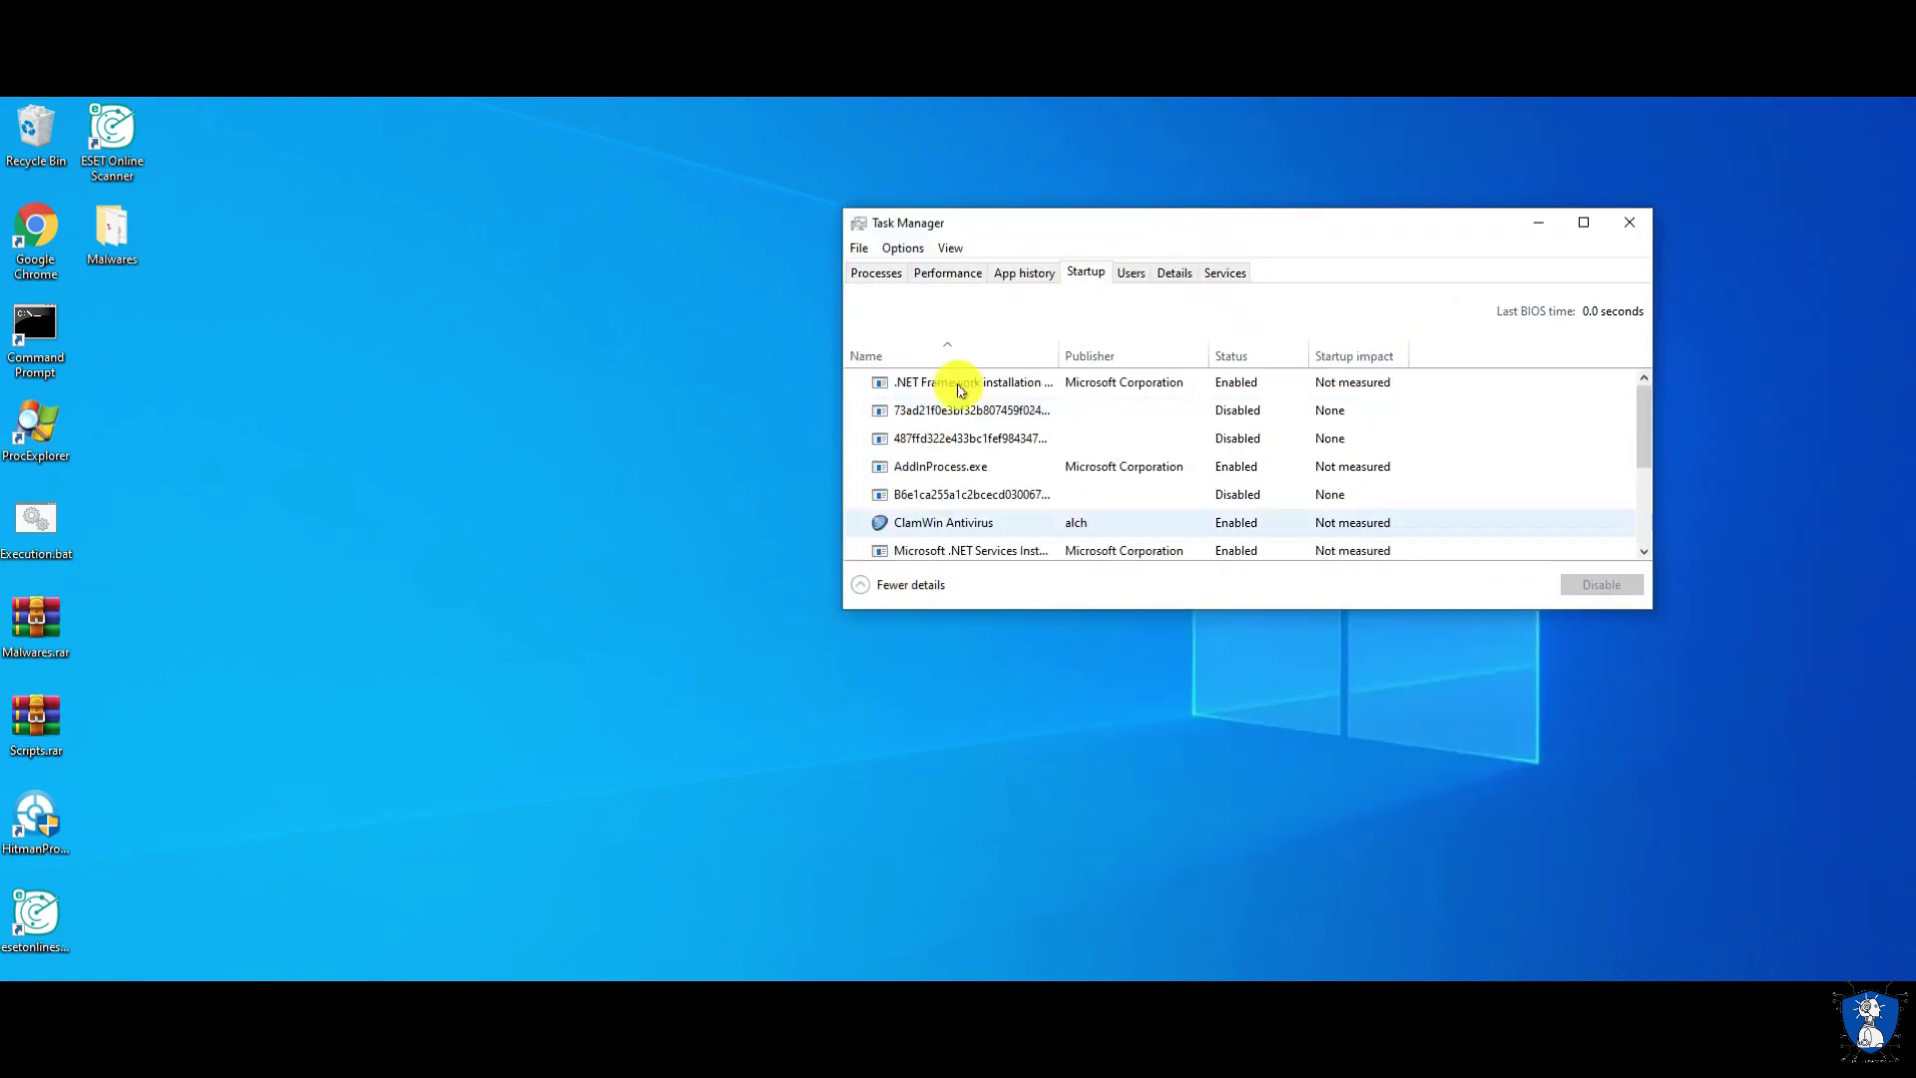
{"action": "left_click", "coordinate": [1628, 222]}
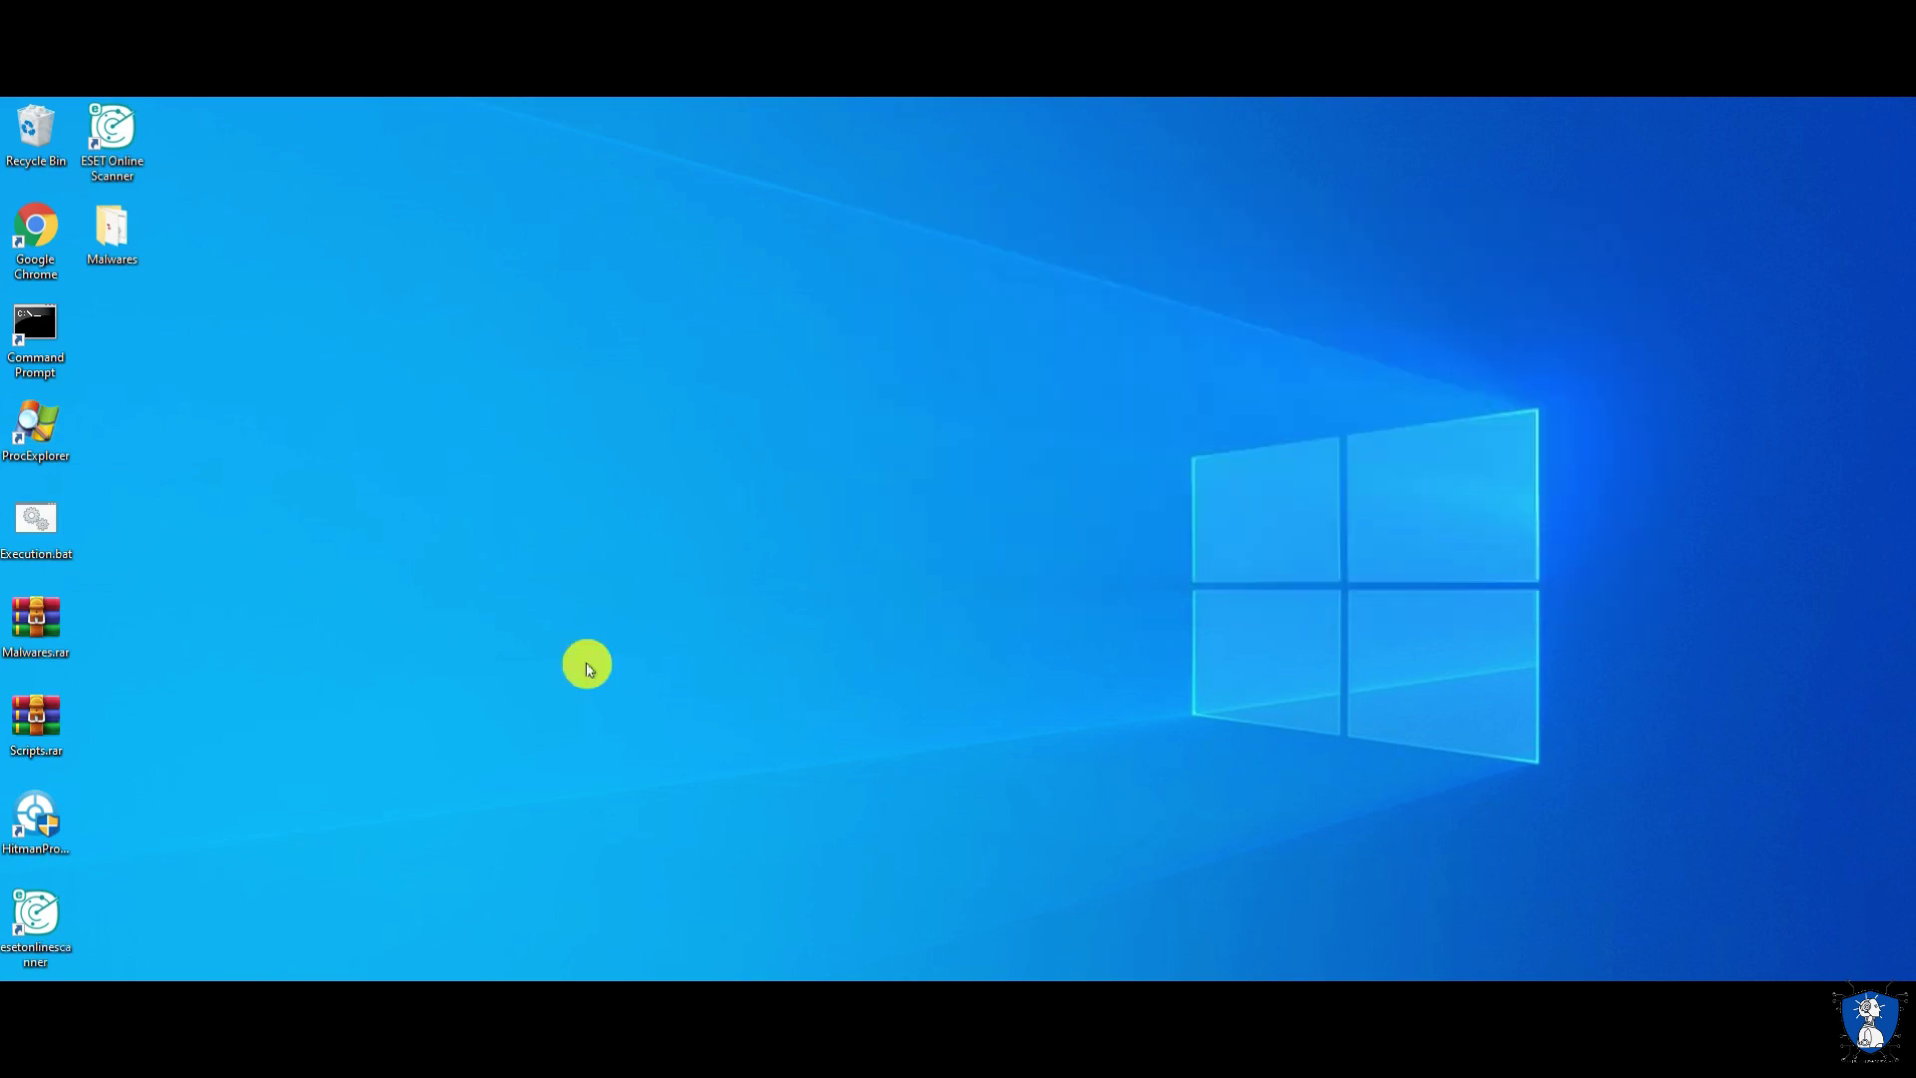
{"action": "left_click", "coordinate": [537, 966]}
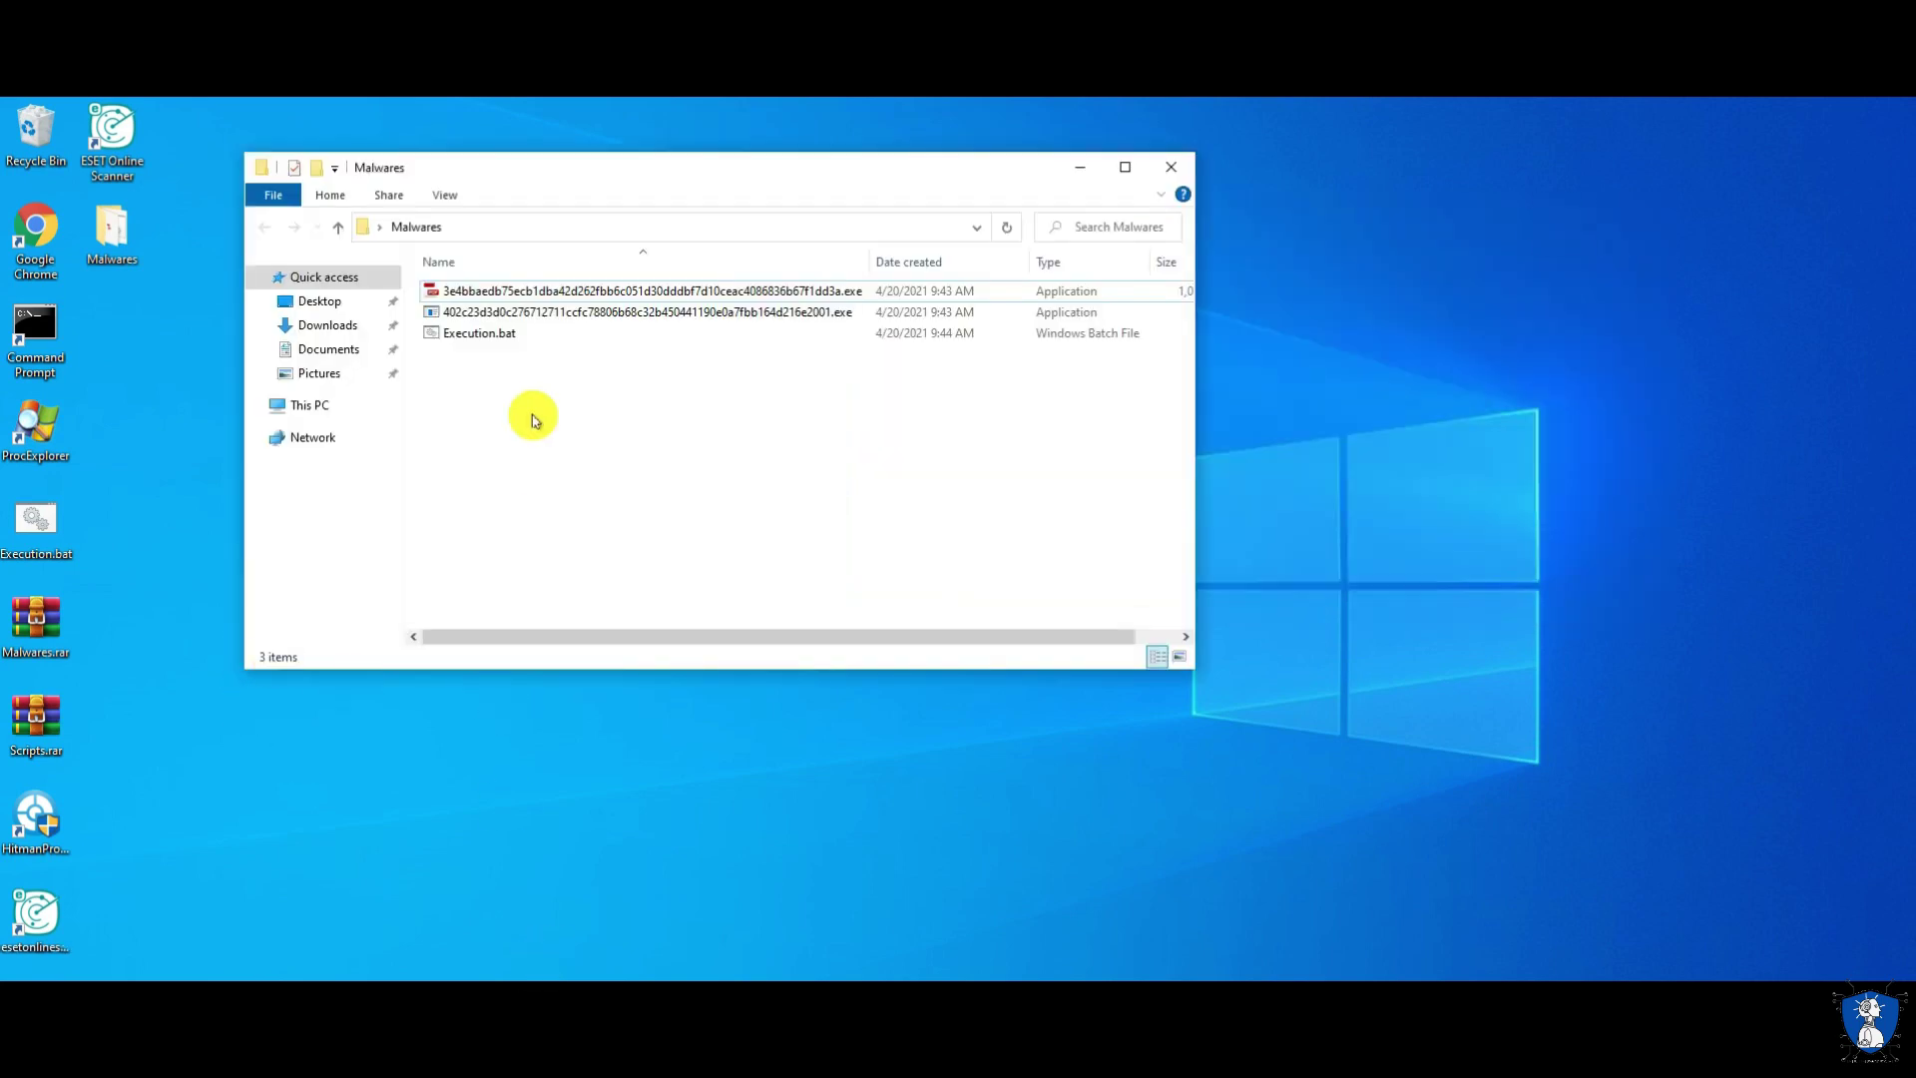
{"action": "left_click", "coordinate": [1170, 168]}
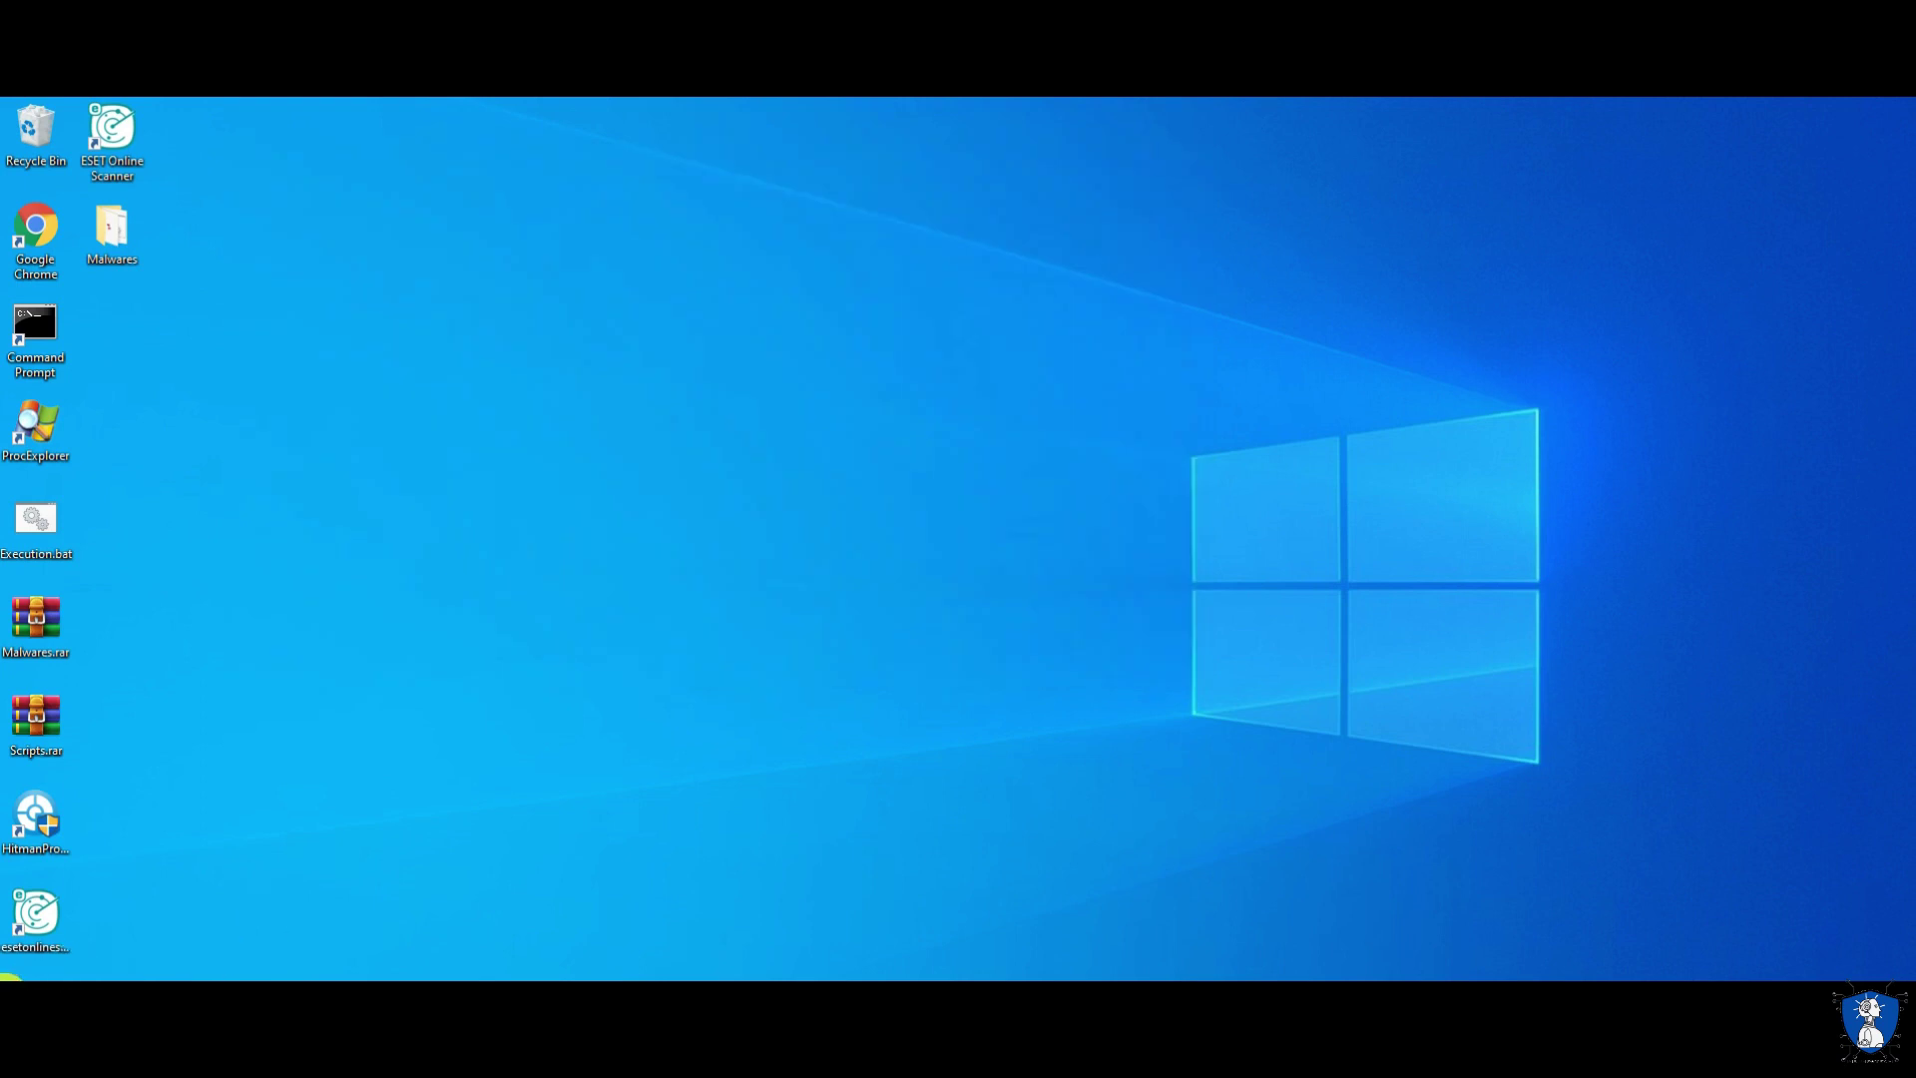
Restart Windows and return to the desktop
{"action": "left_click", "coordinate": [5, 979]}
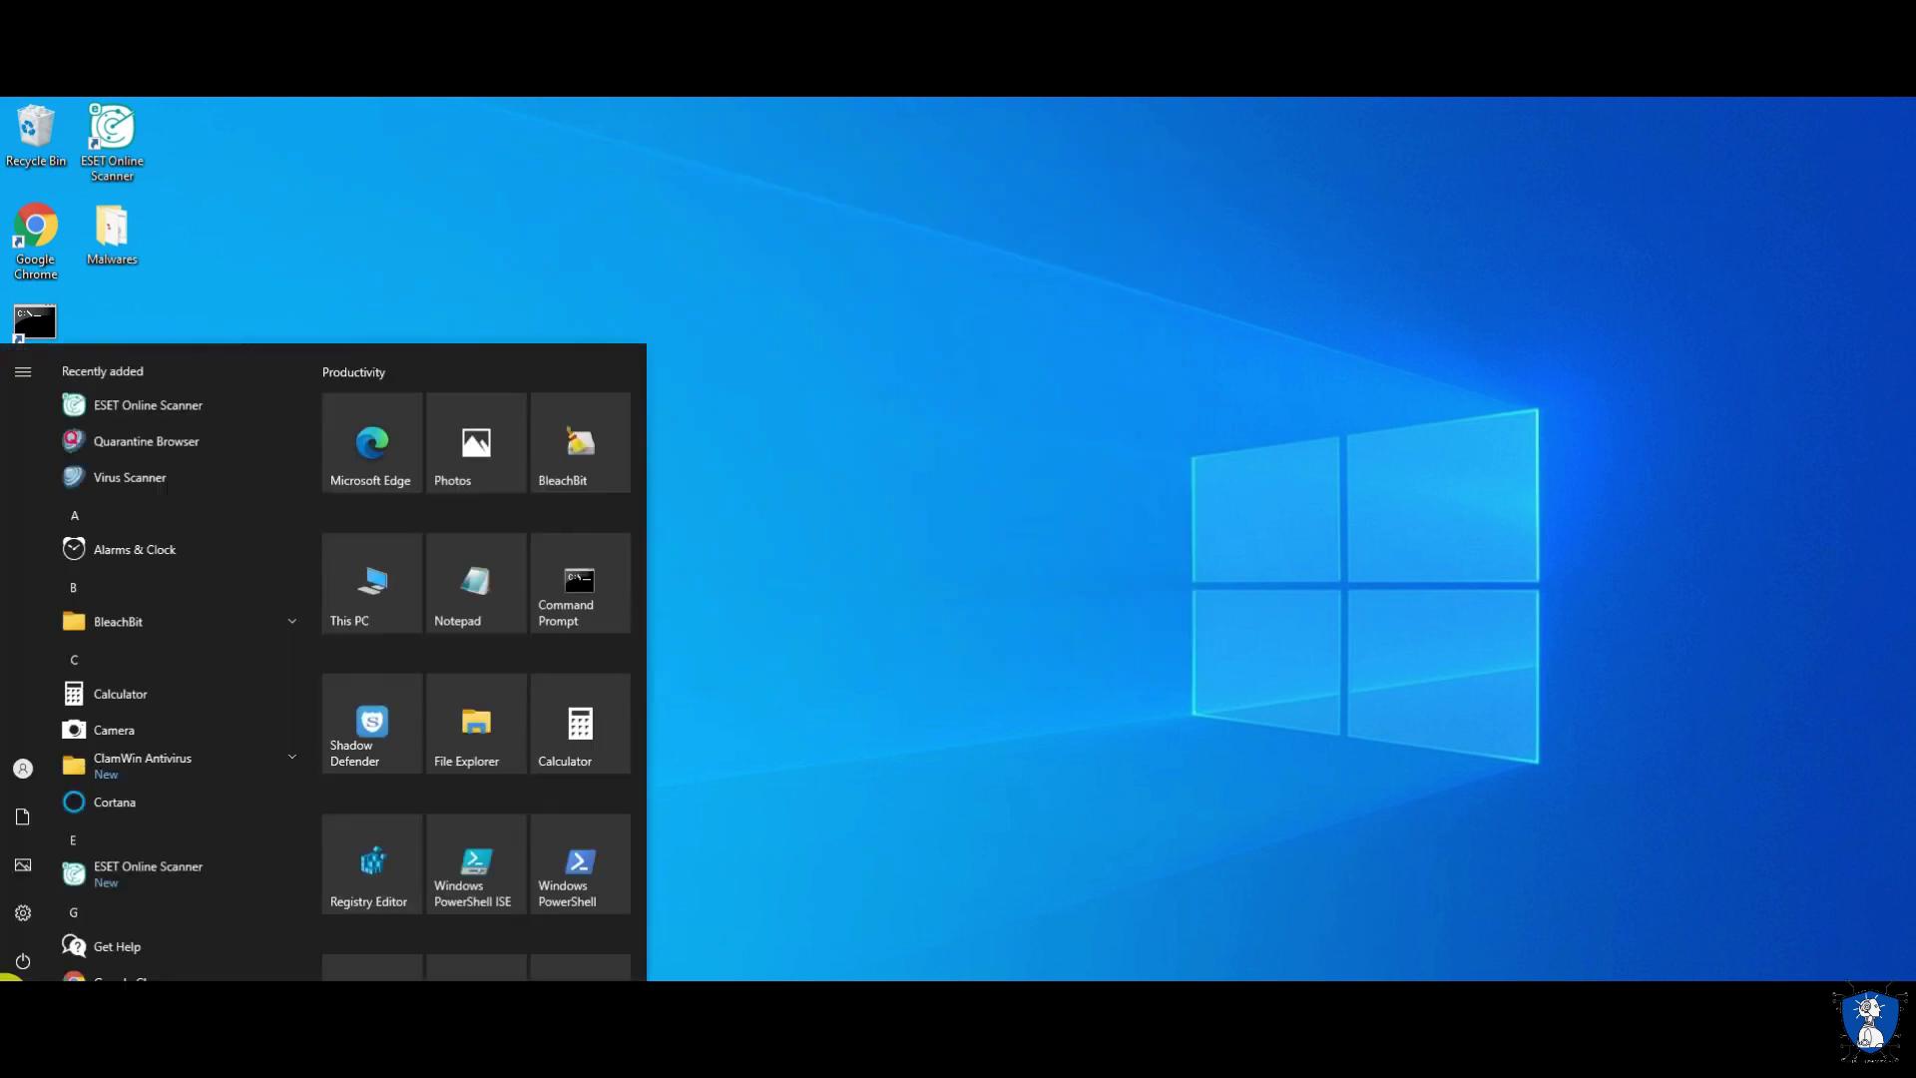
{"action": "left_click", "coordinate": [20, 964]}
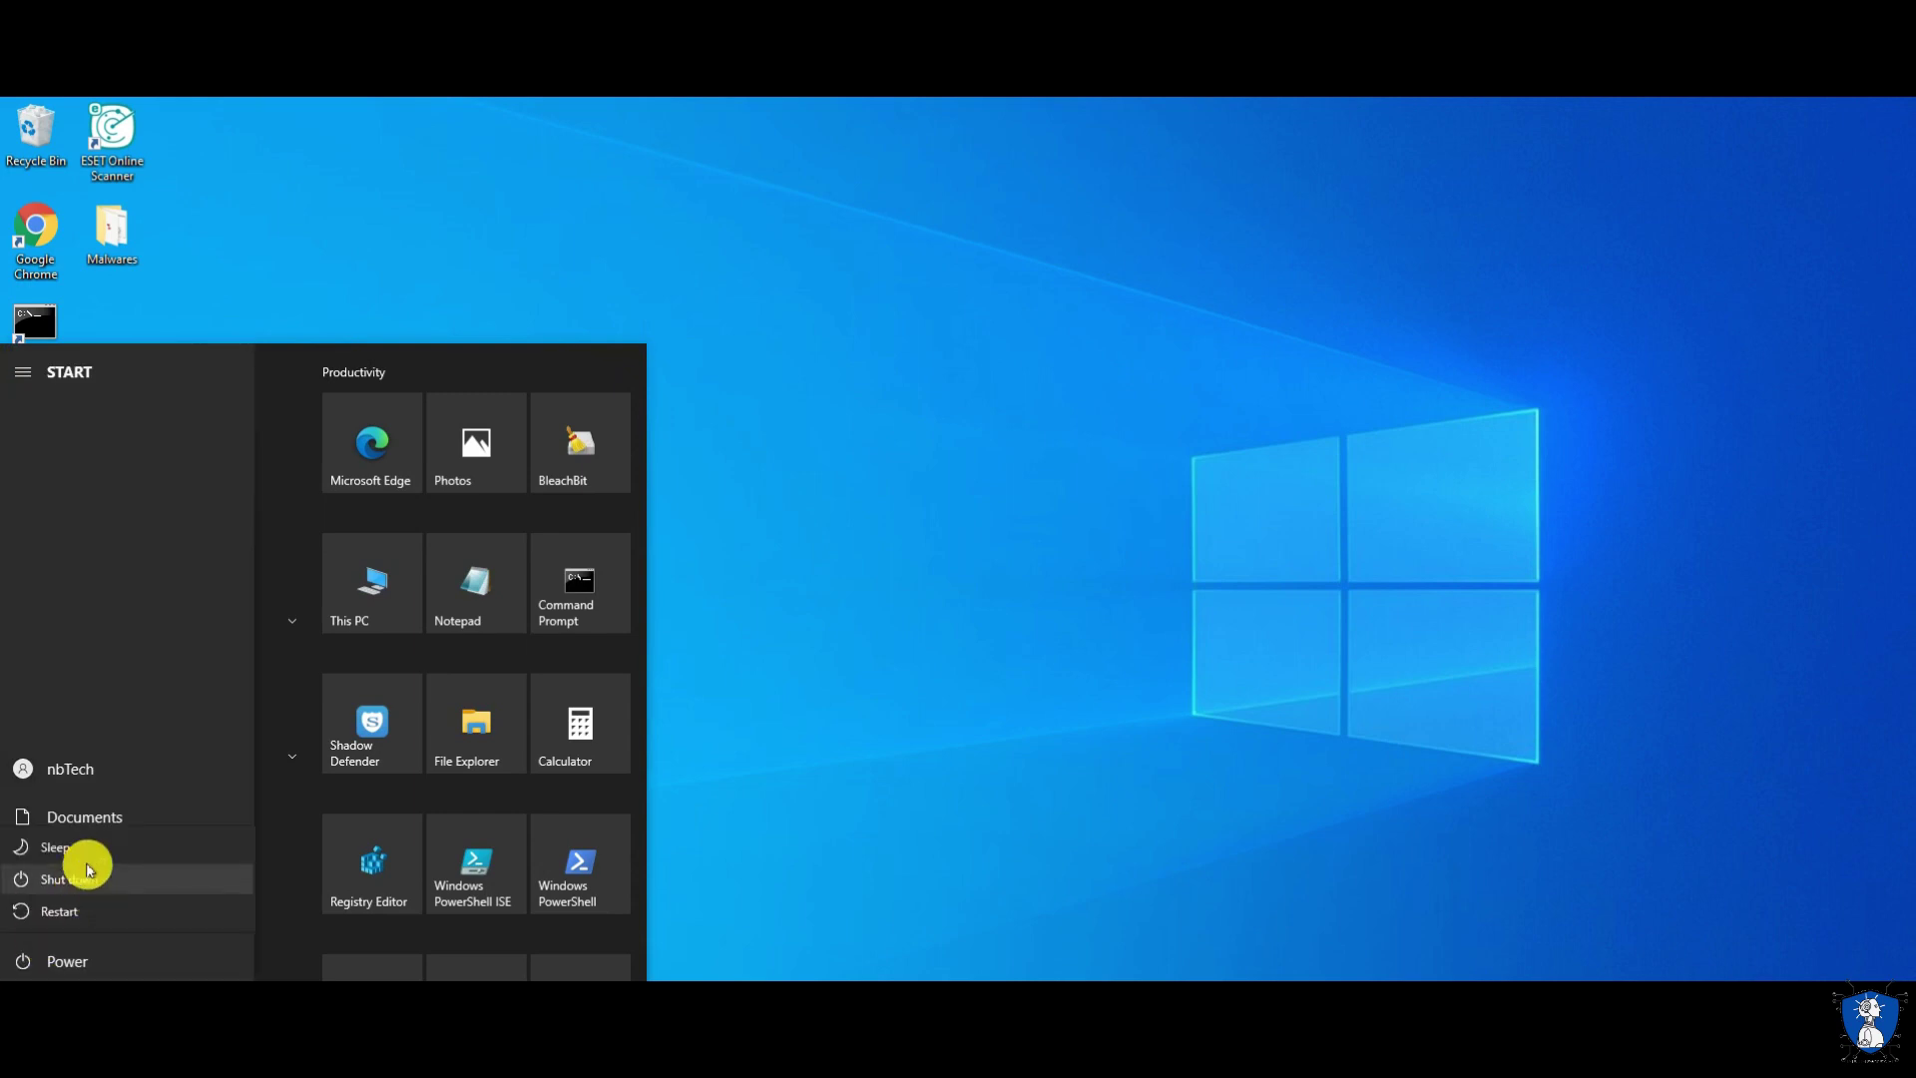
{"action": "left_click", "coordinate": [73, 912]}
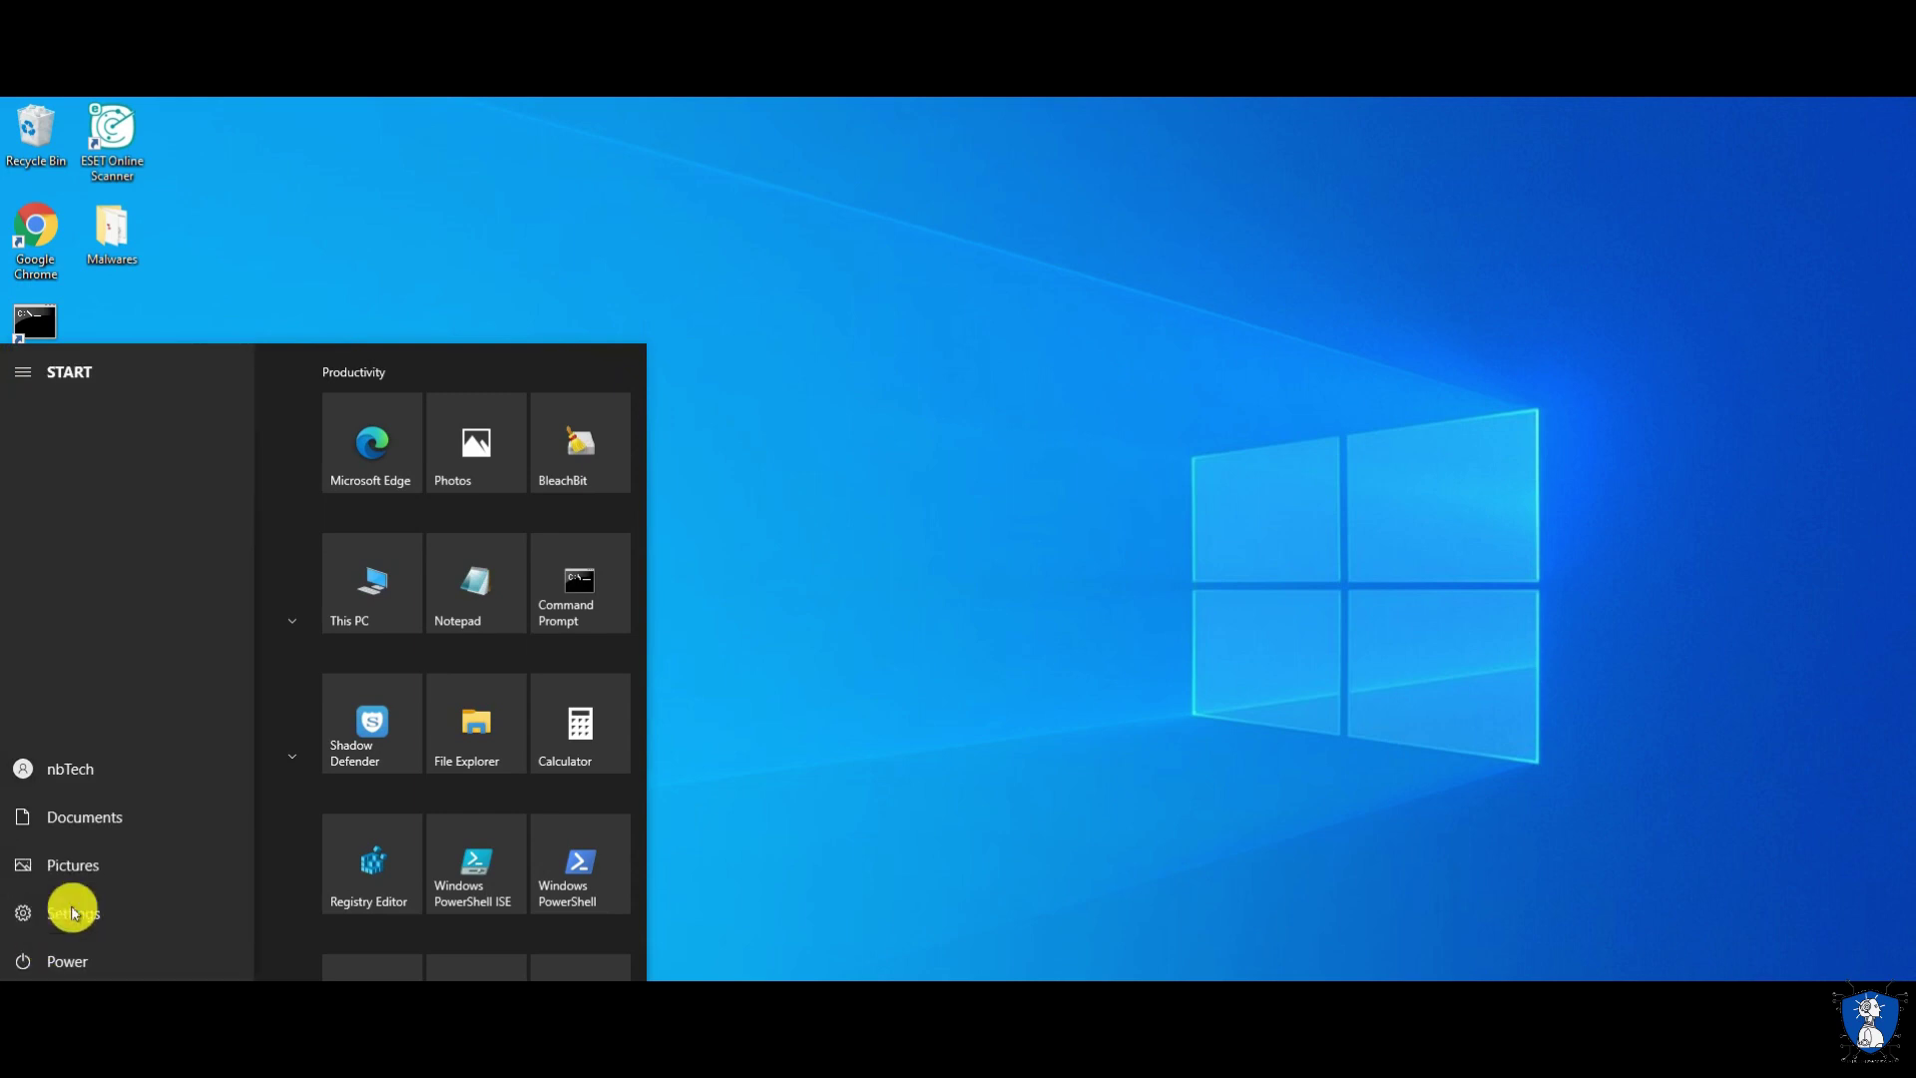
{"action": "left_click", "coordinate": [890, 796]}
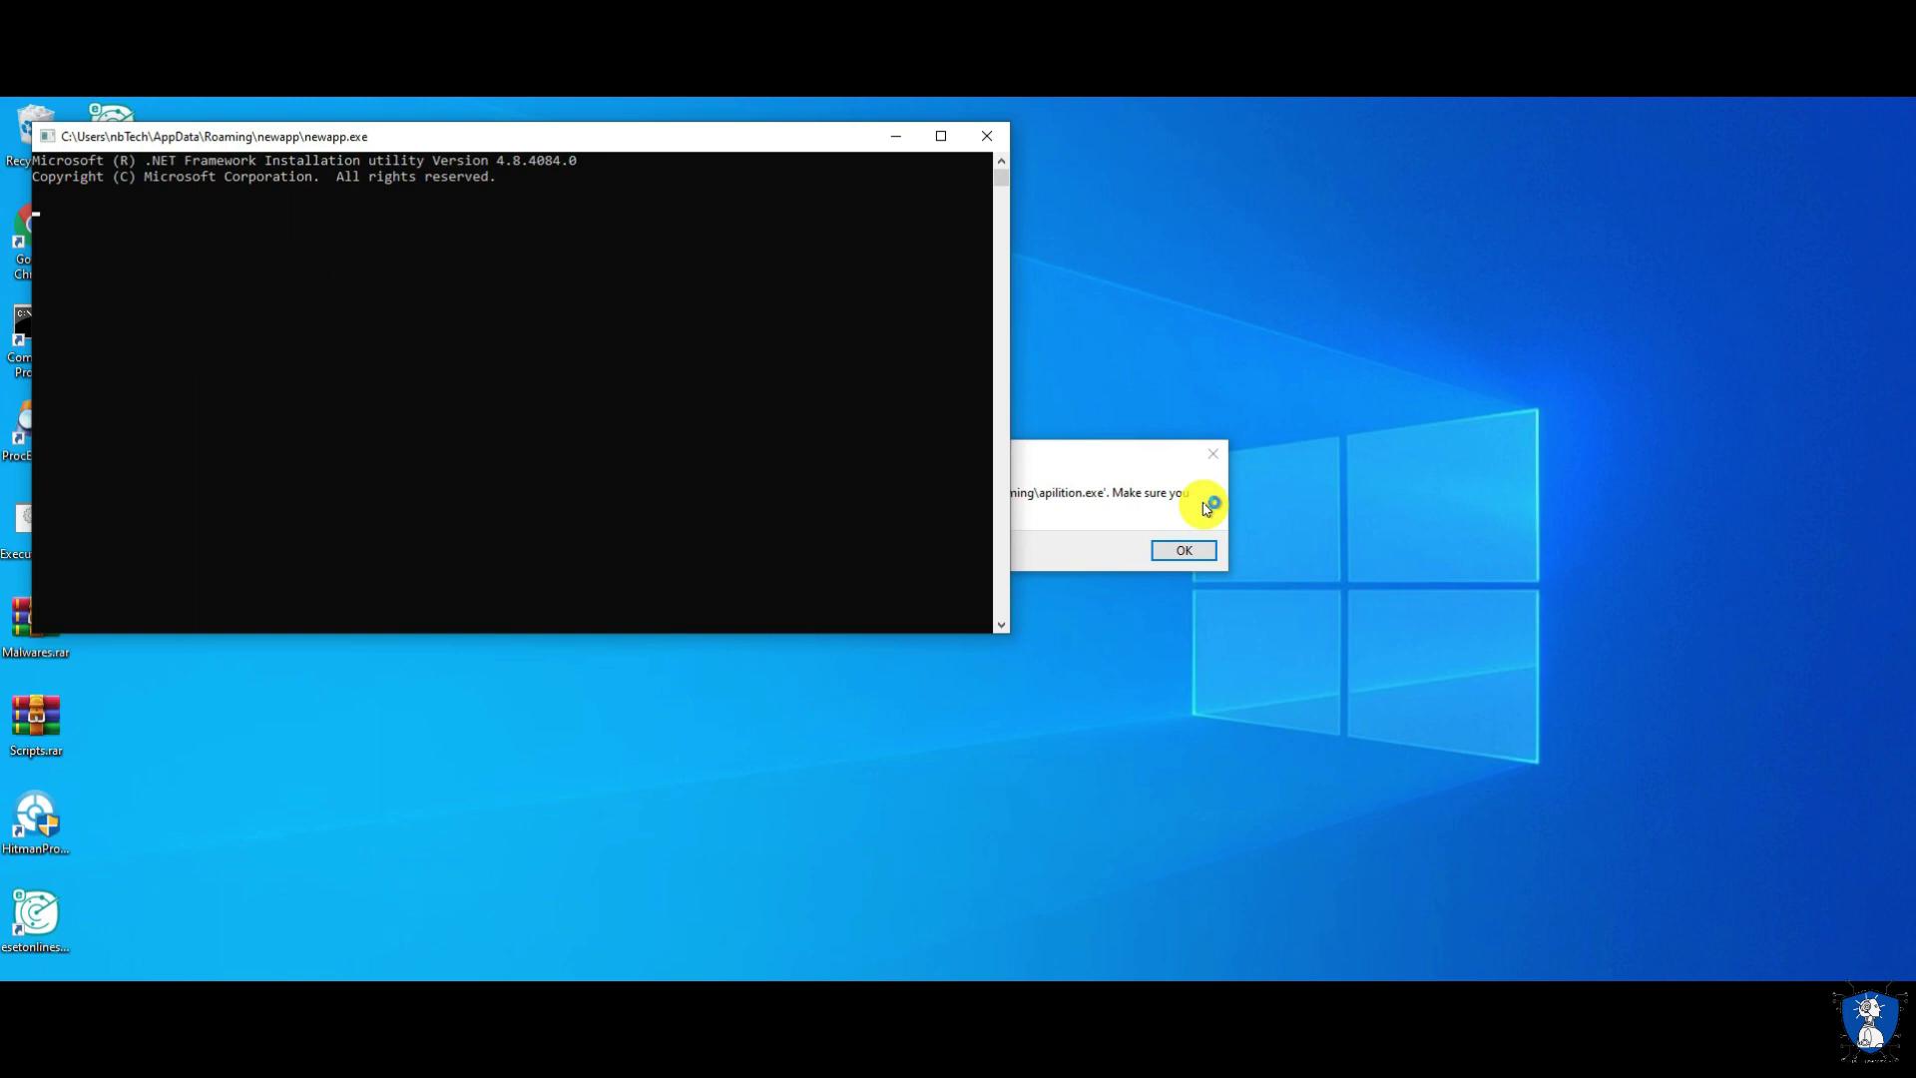
Dismiss the apilition.exe error message, reposition the newapp.exe console window and close it
{"action": "key", "text": "Return"}
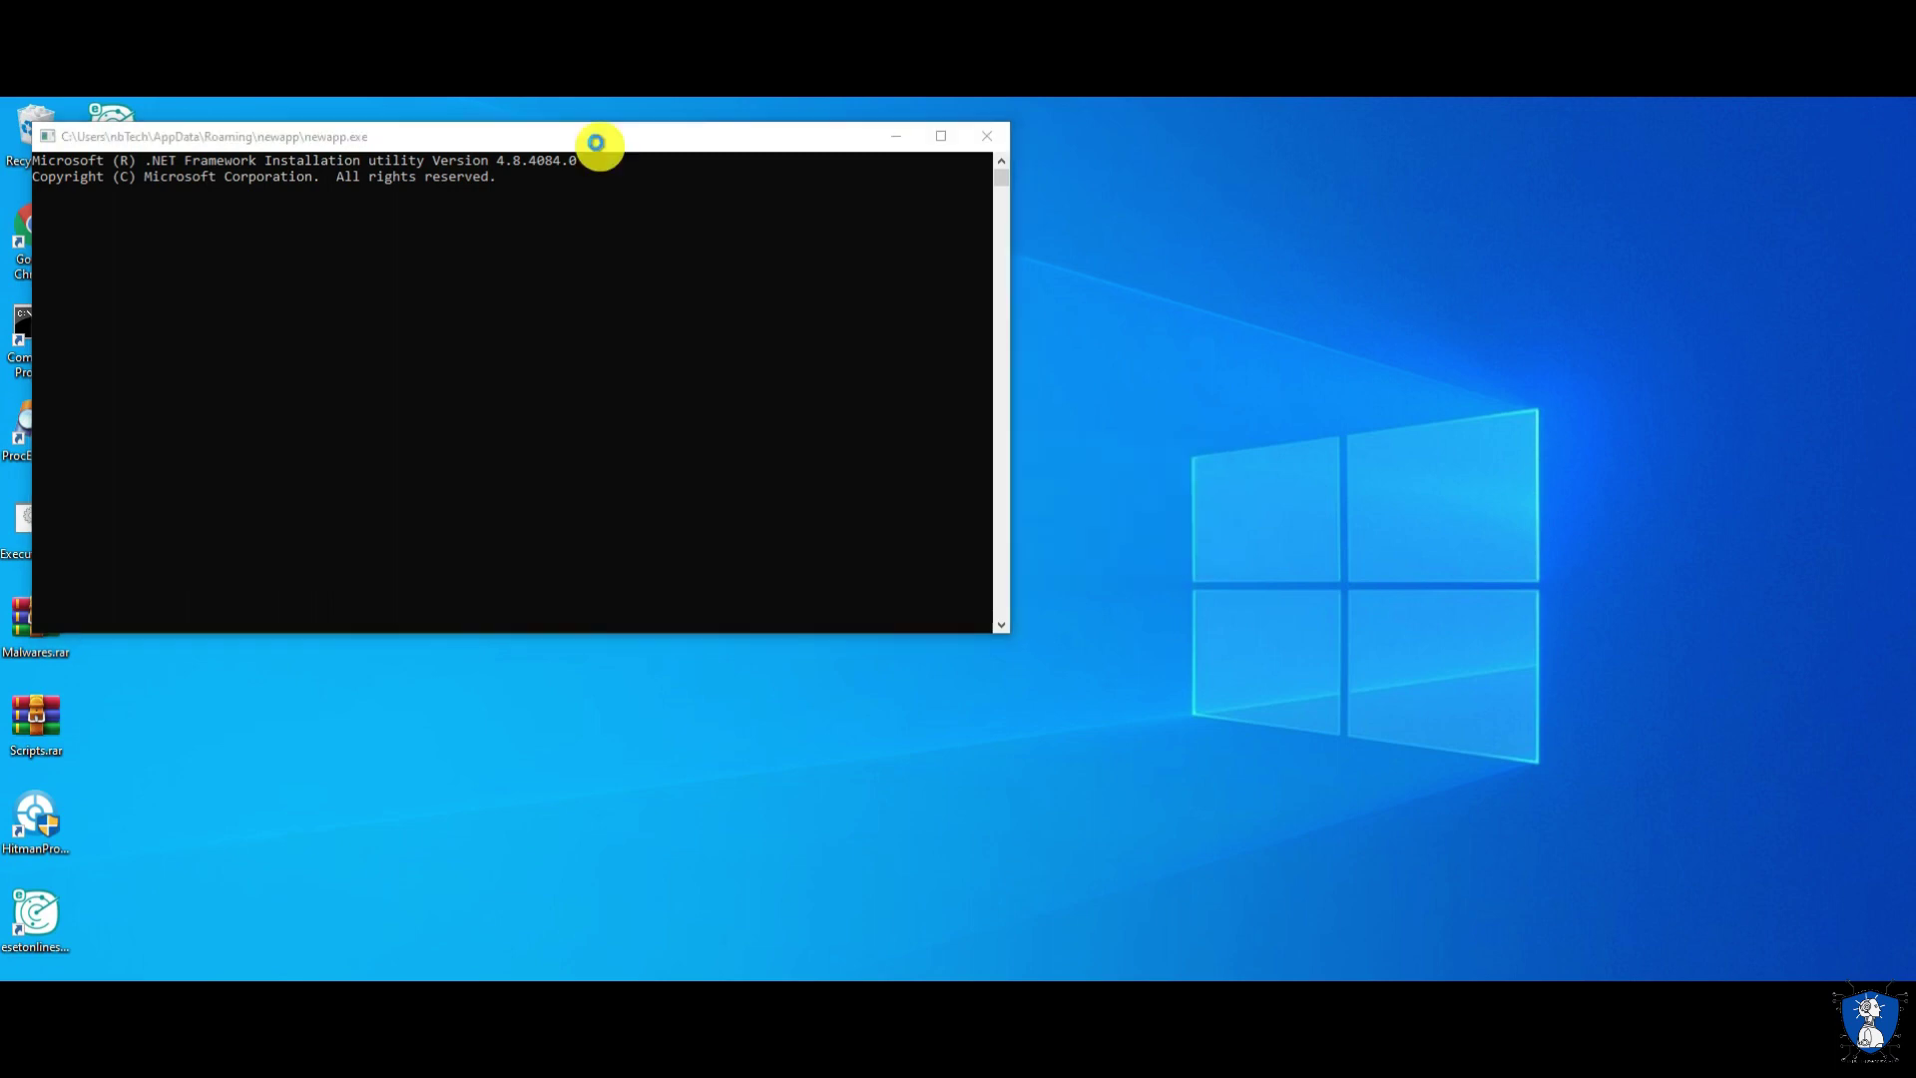
{"action": "left_click_drag", "start_coordinate": [596, 143], "coordinate": [889, 158]}
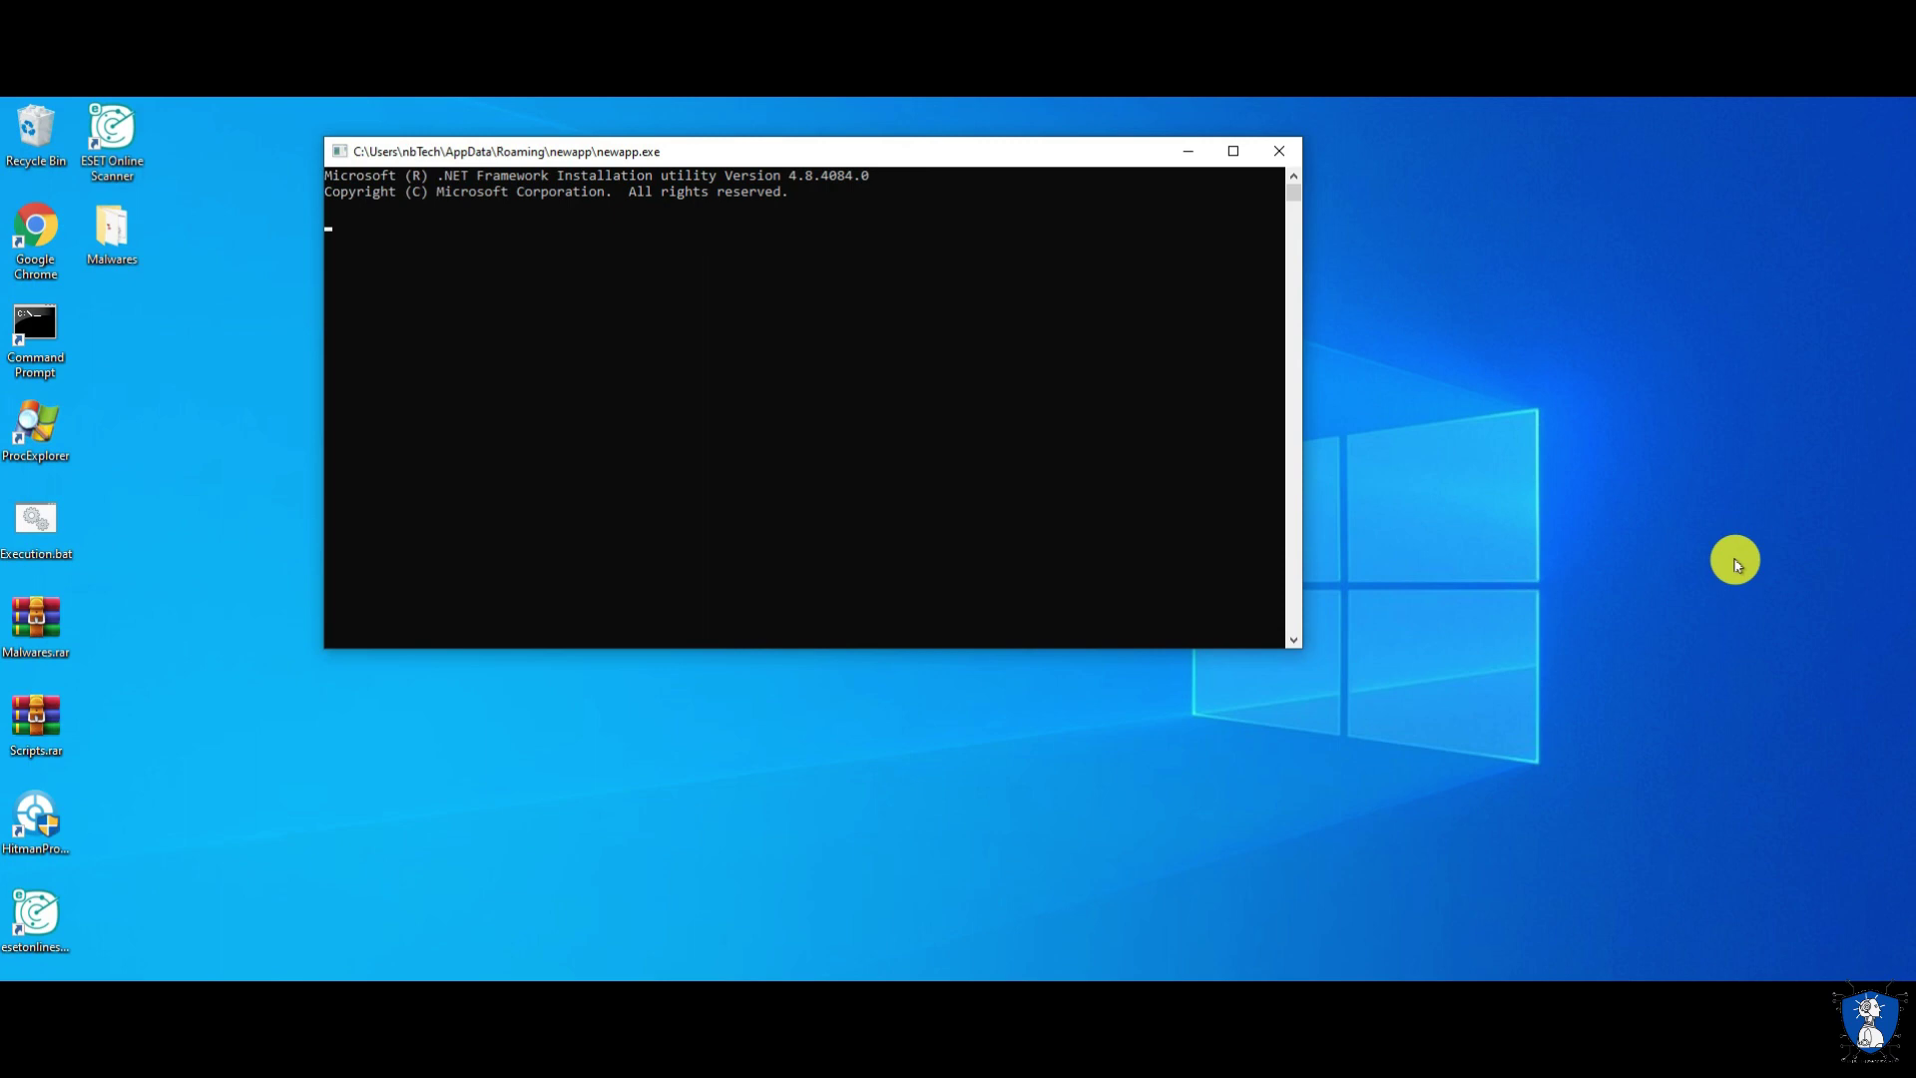
{"action": "left_click", "coordinate": [1283, 153]}
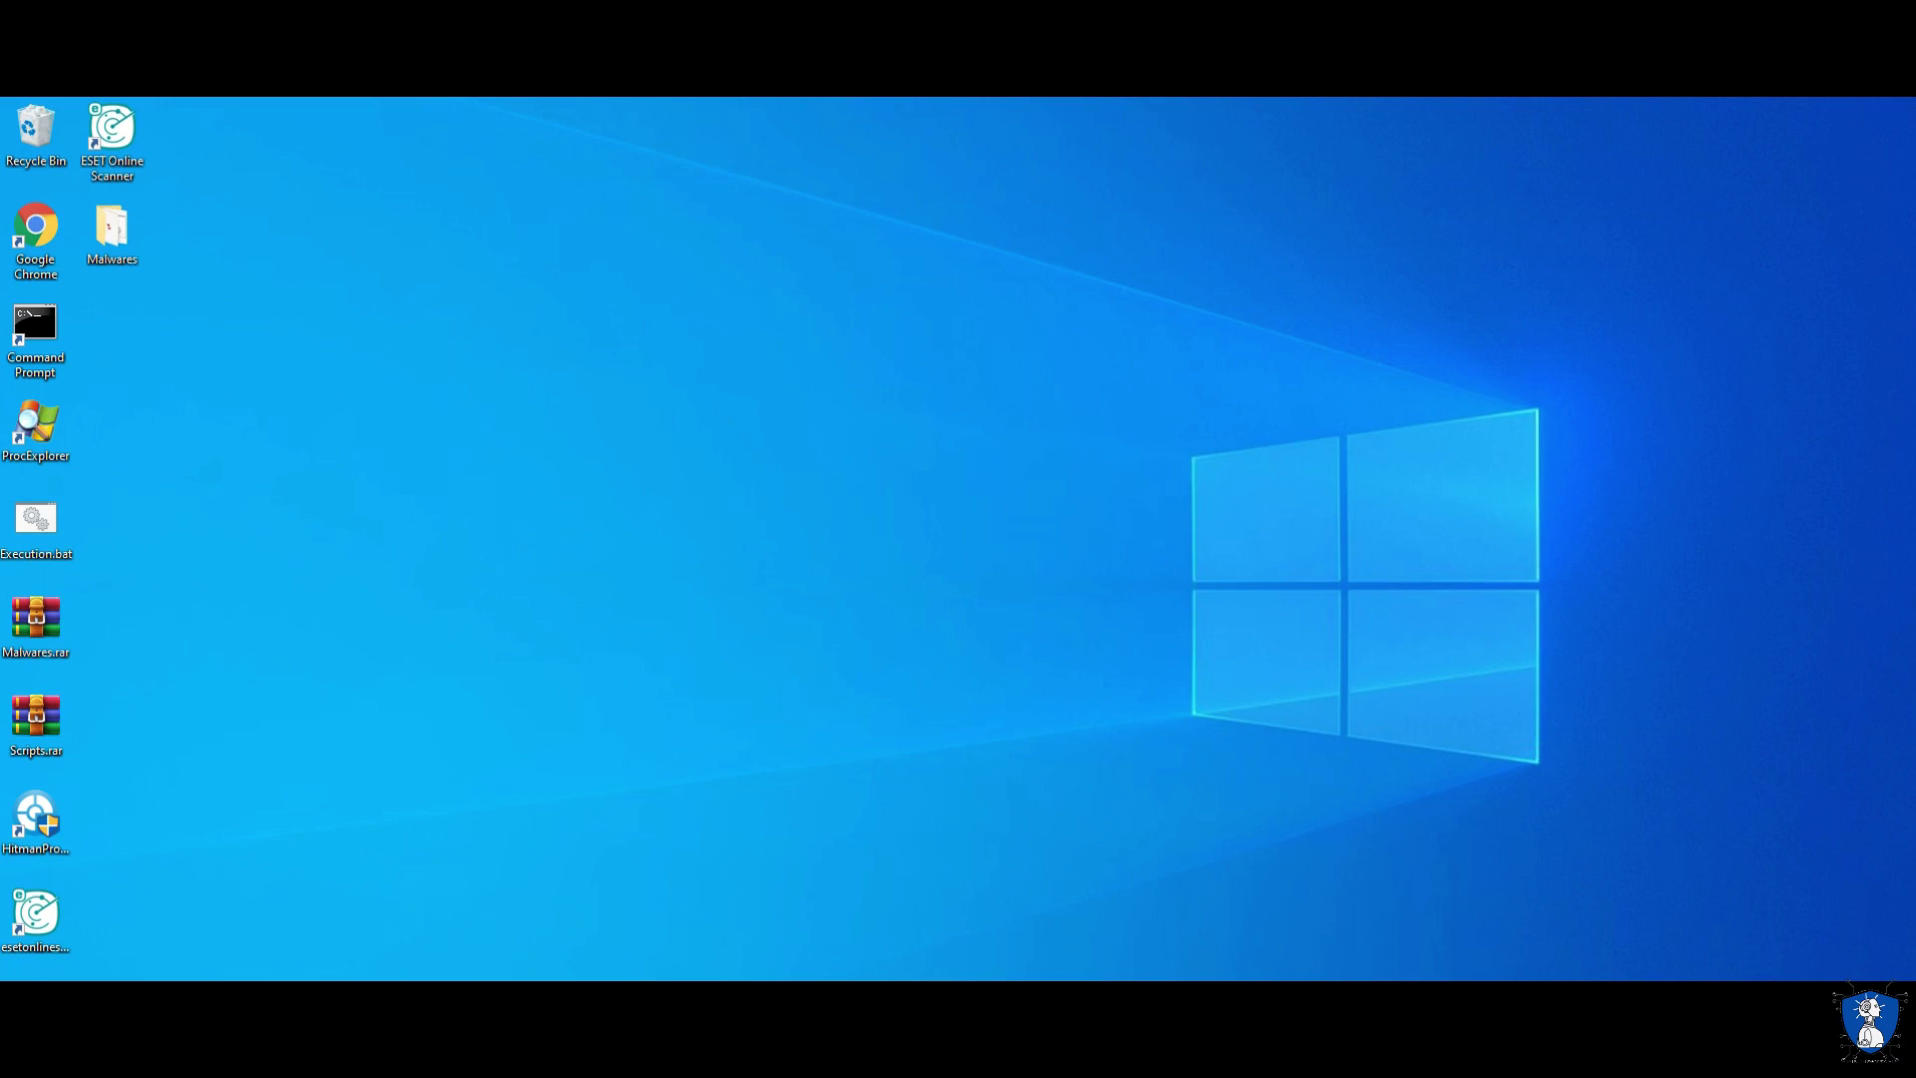
Open Task Manager and launch ESET Online Scanner as administrator from the desktop
{"action": "right_click", "coordinate": [872, 1003]}
{"action": "left_click", "coordinate": [960, 908]}
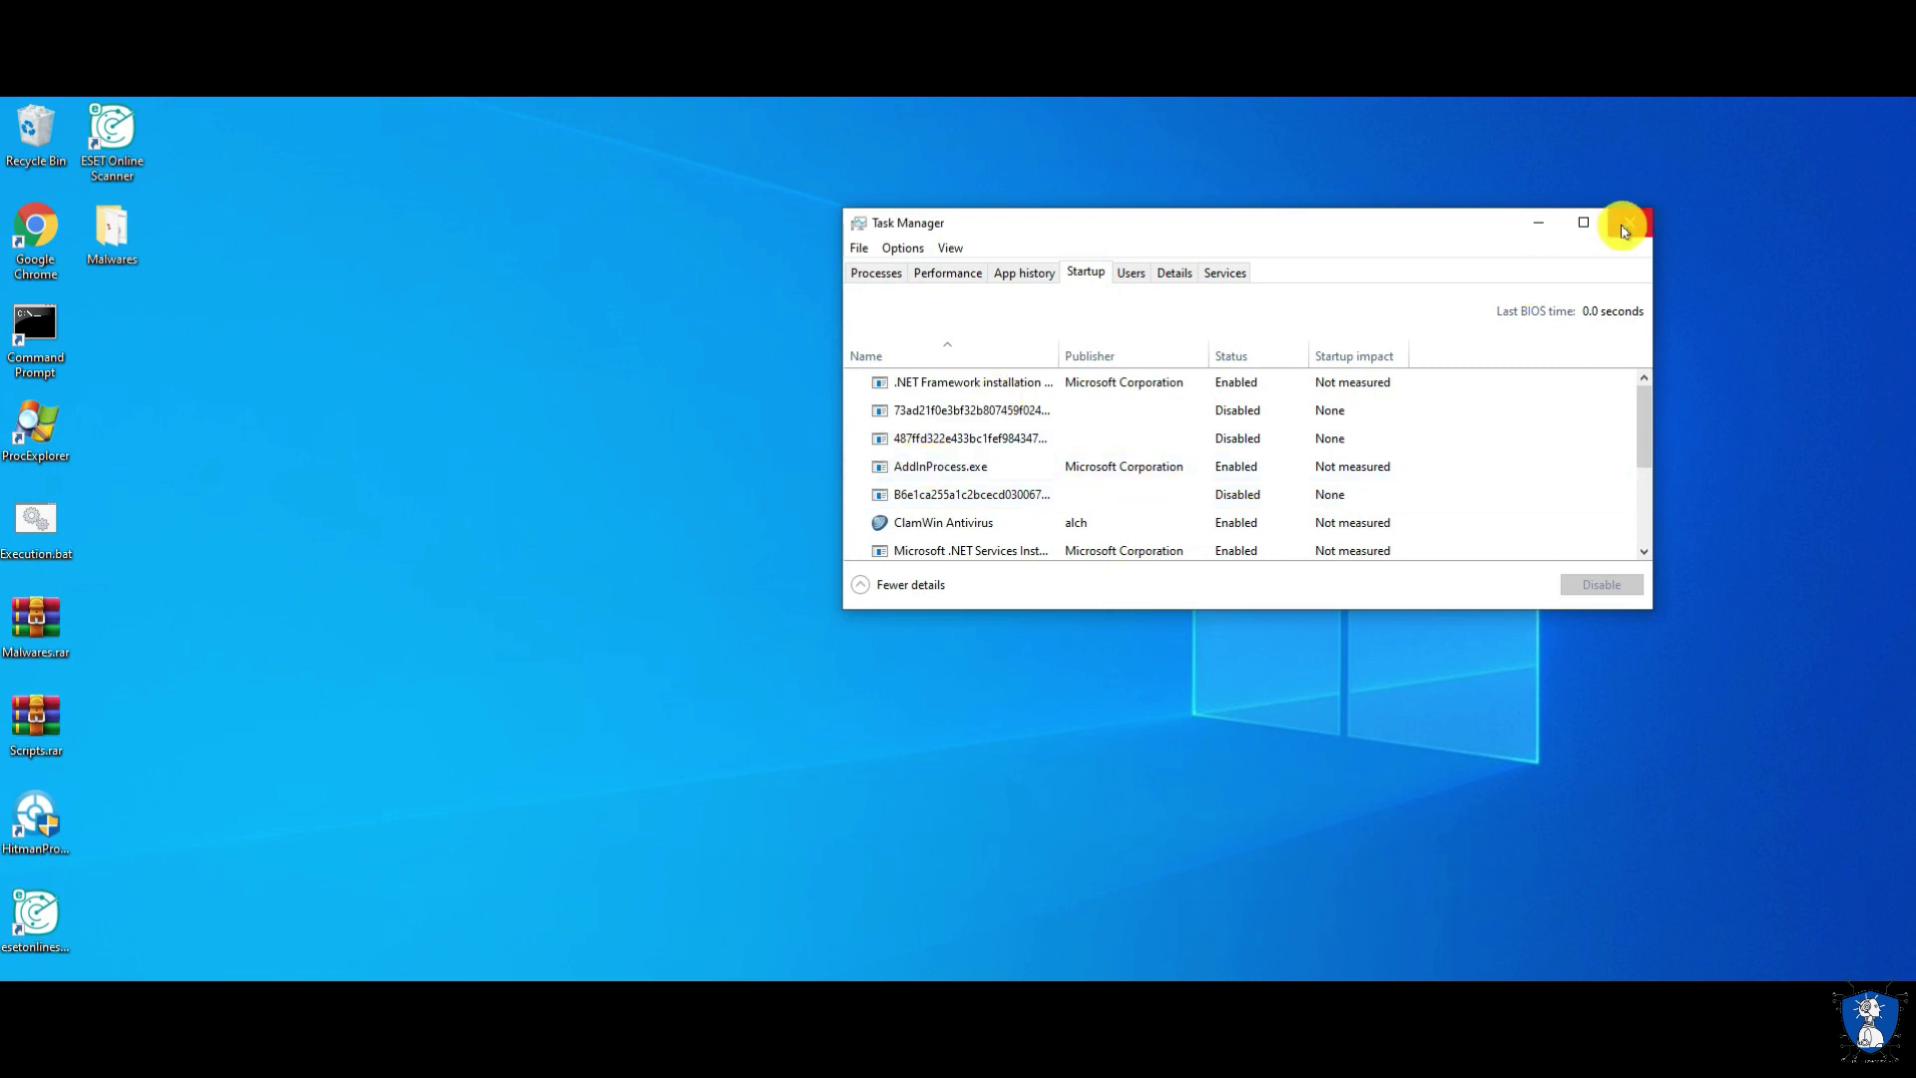
{"action": "left_click", "coordinate": [110, 162]}
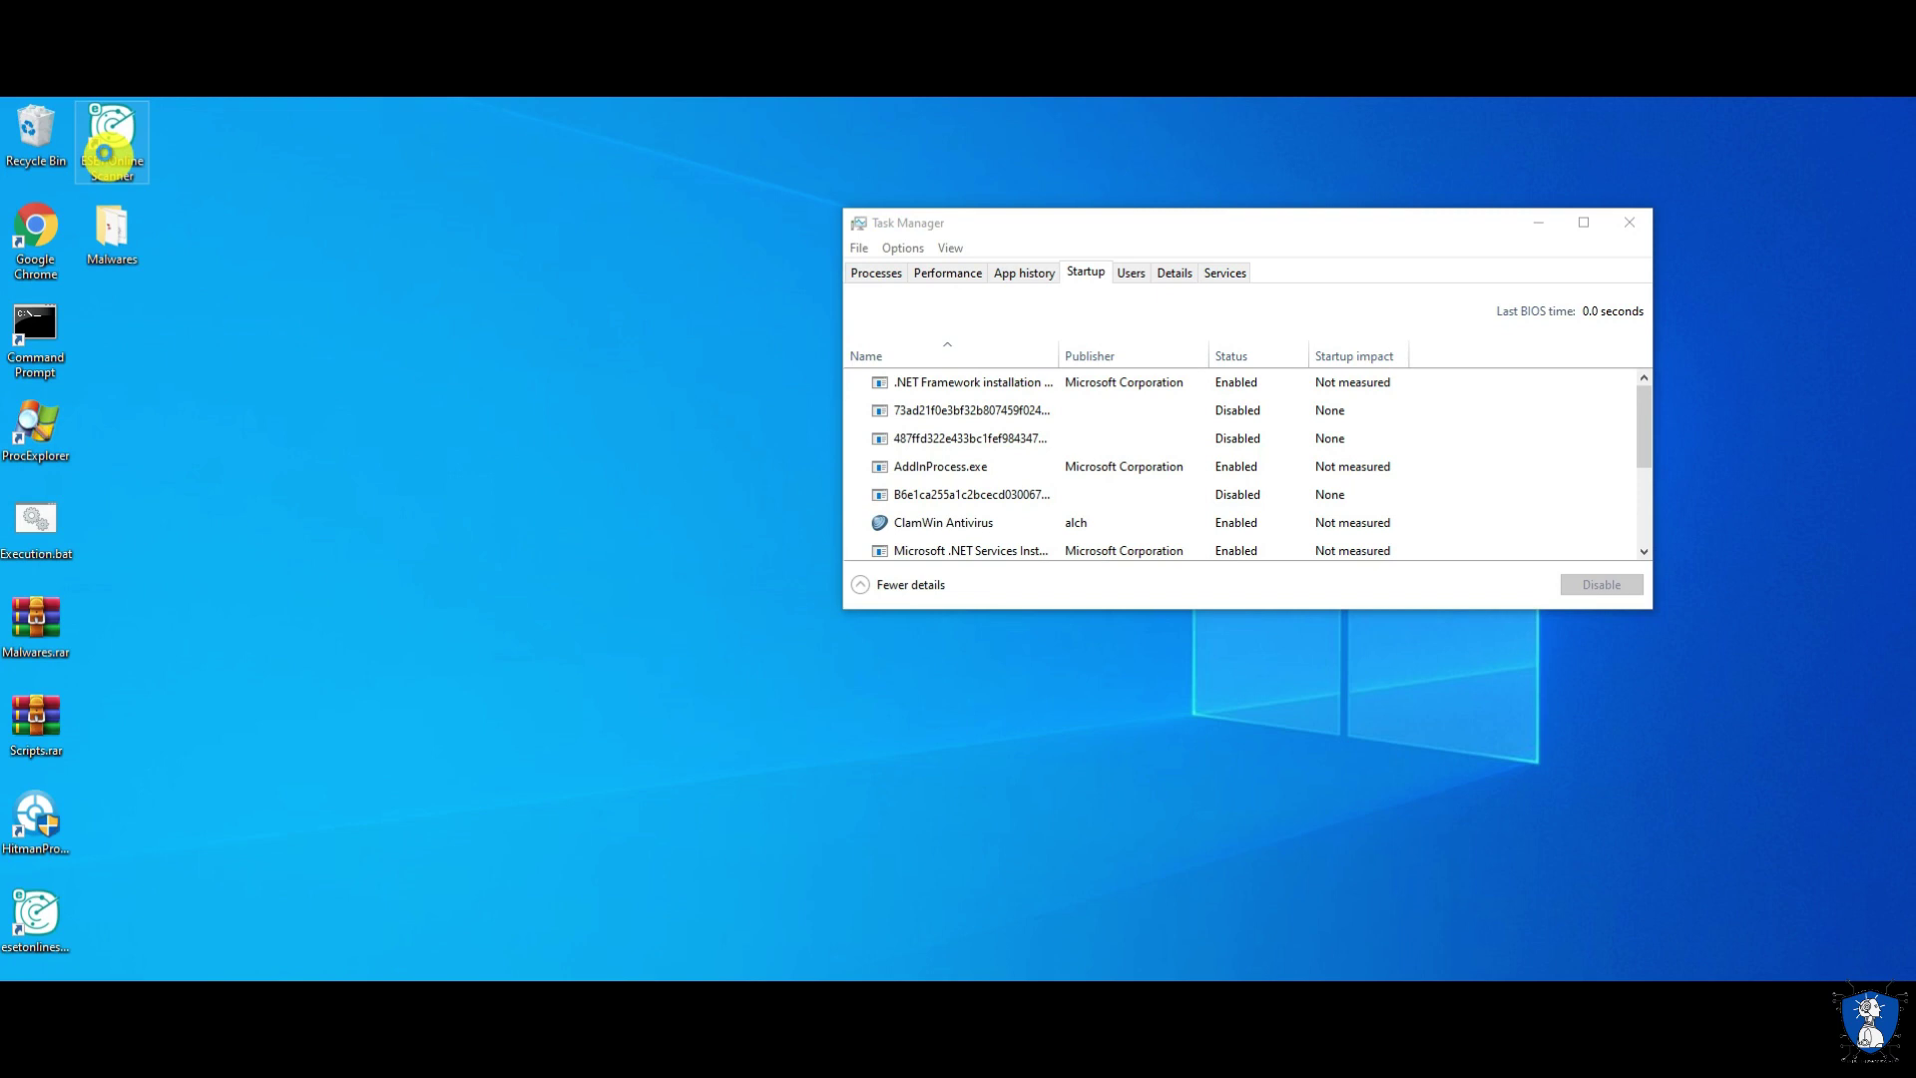
{"action": "right_click", "coordinate": [104, 151]}
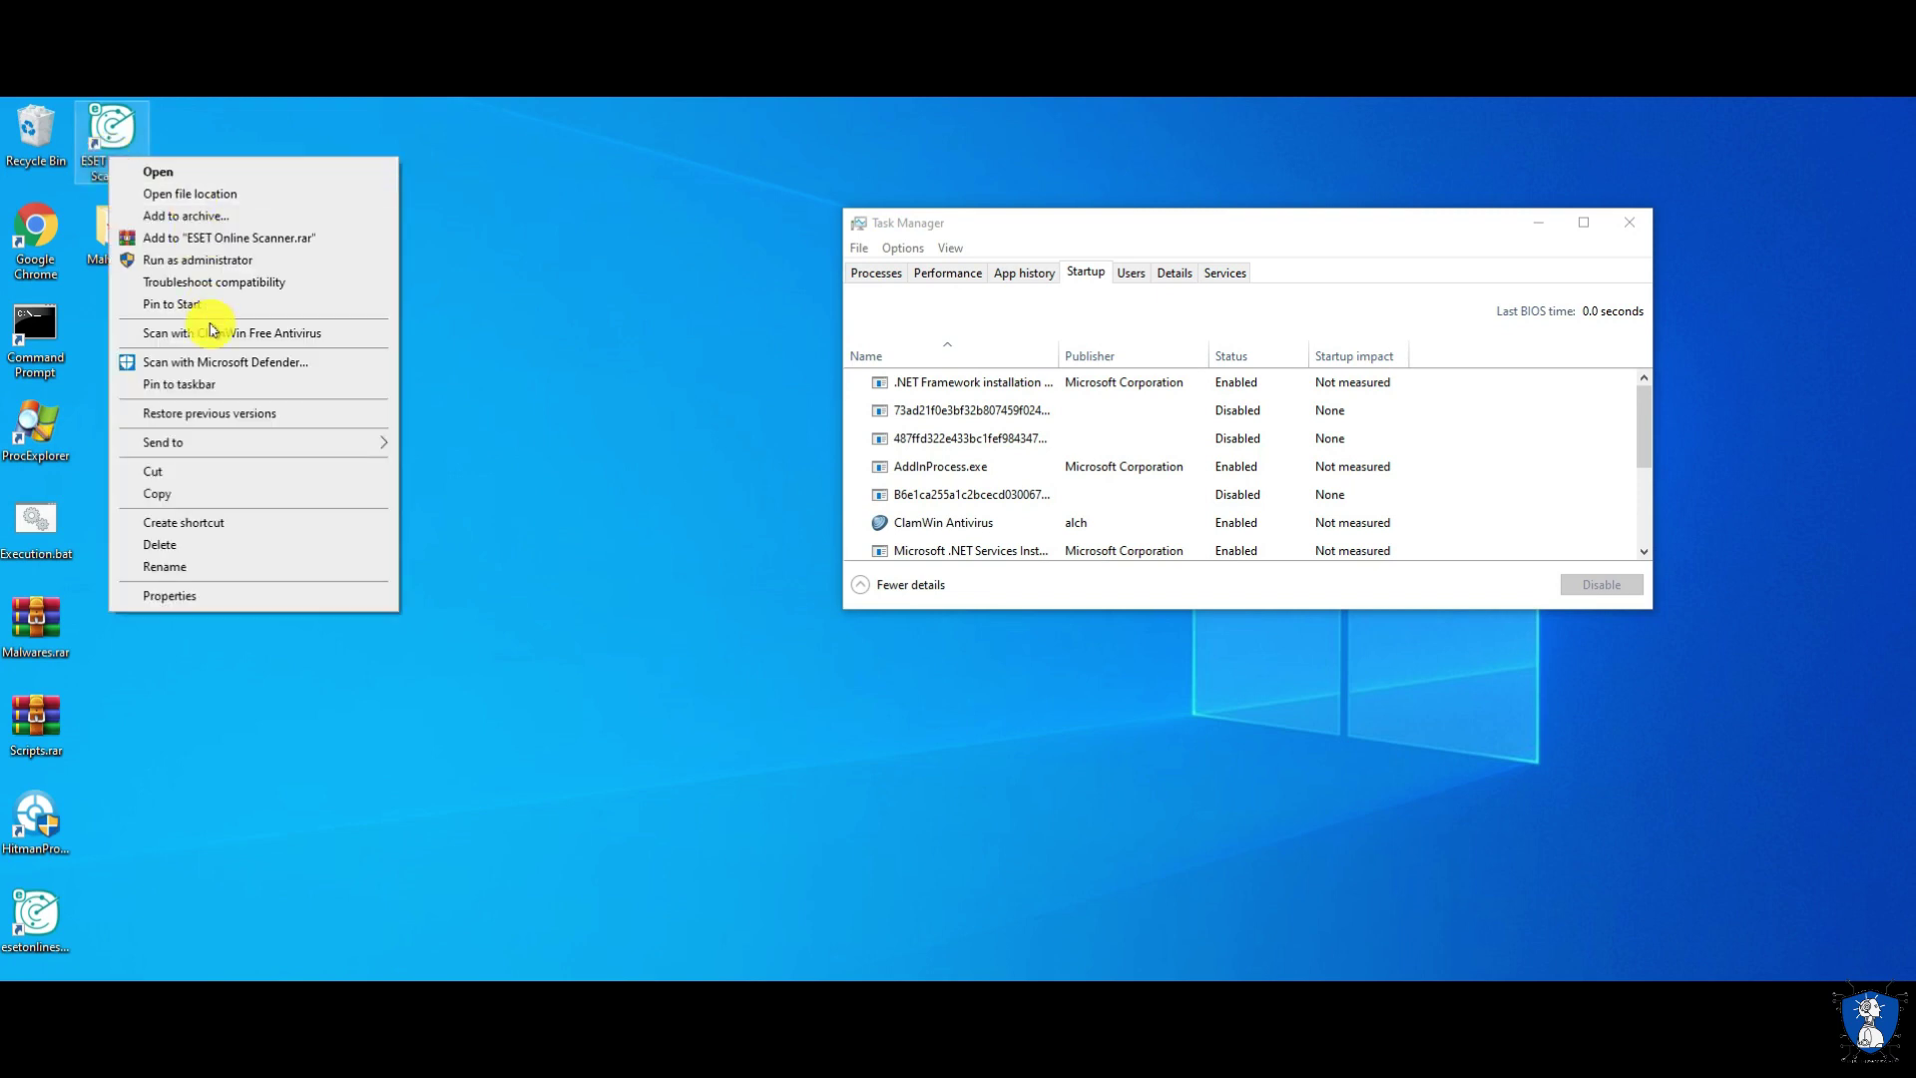
{"action": "left_click", "coordinate": [208, 260]}
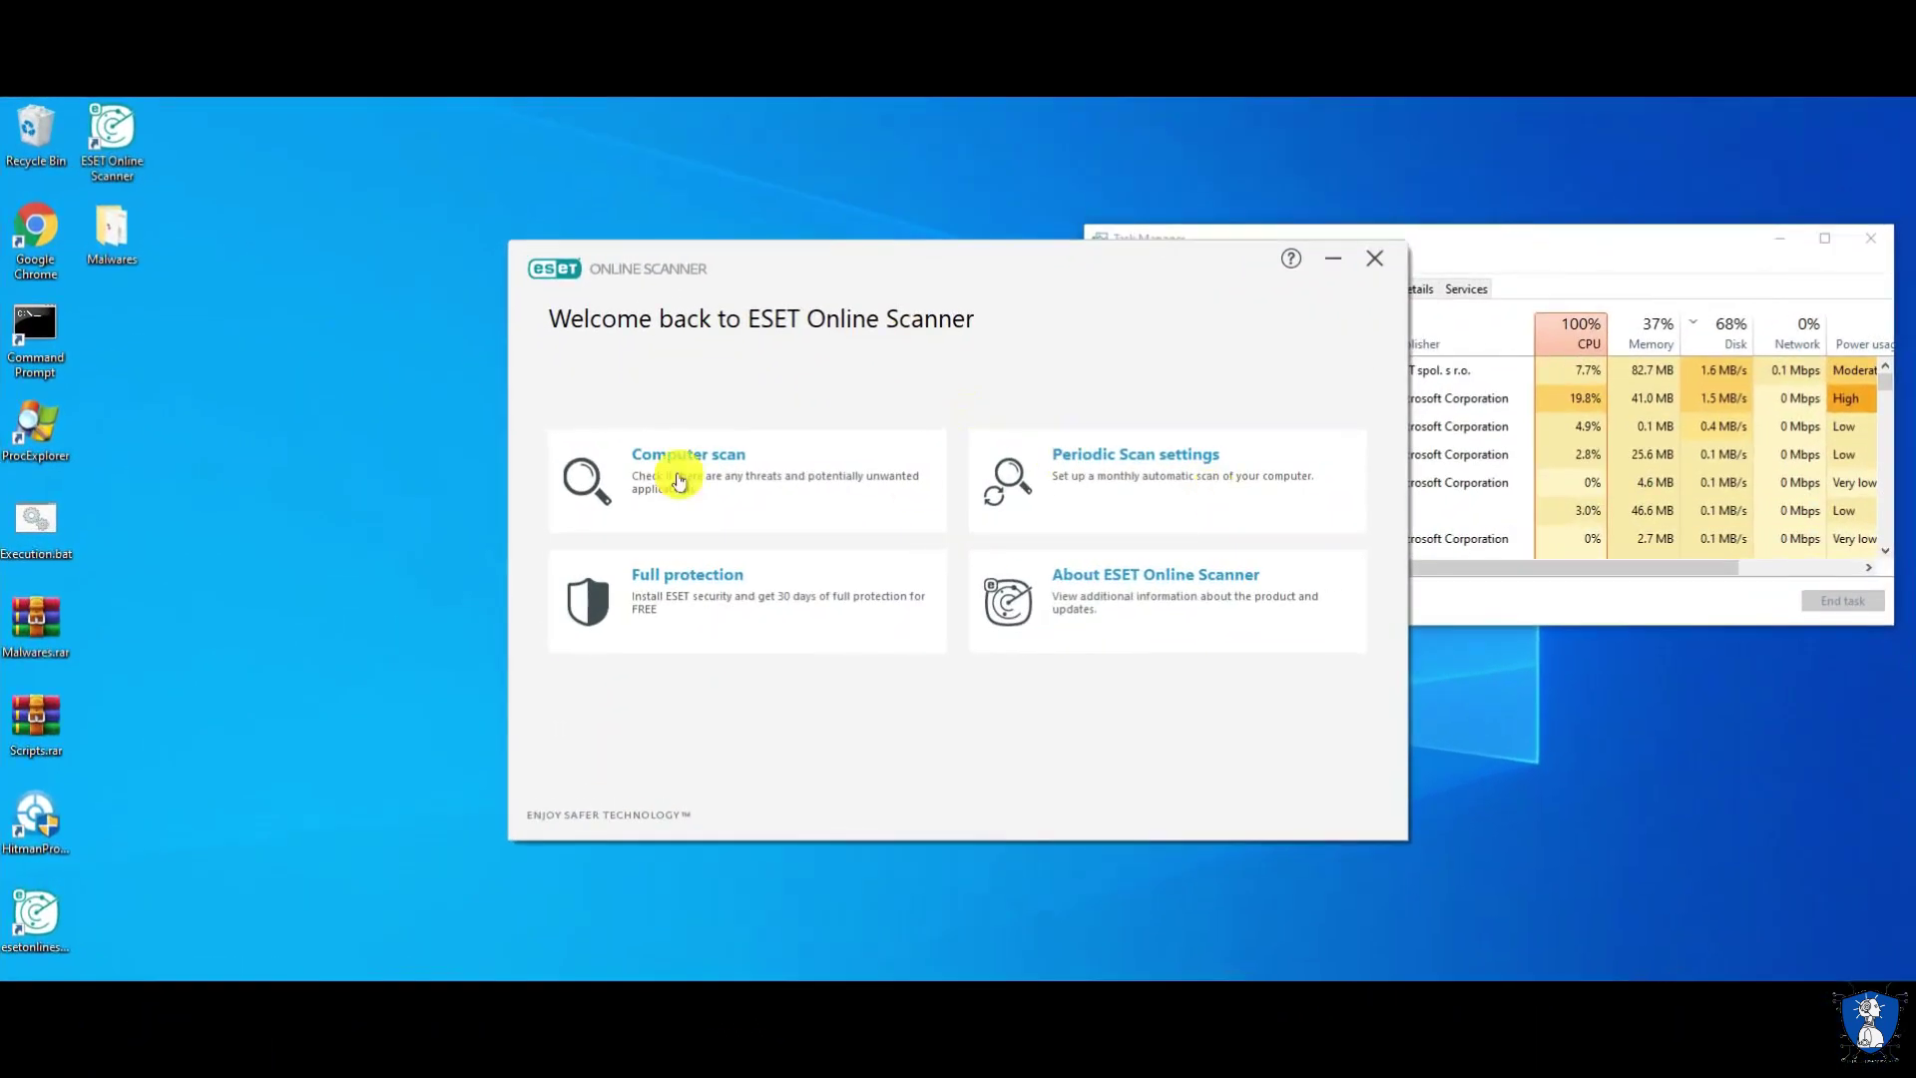
Start a quick computer scan in ESET Online Scanner
{"action": "left_click", "coordinate": [607, 468]}
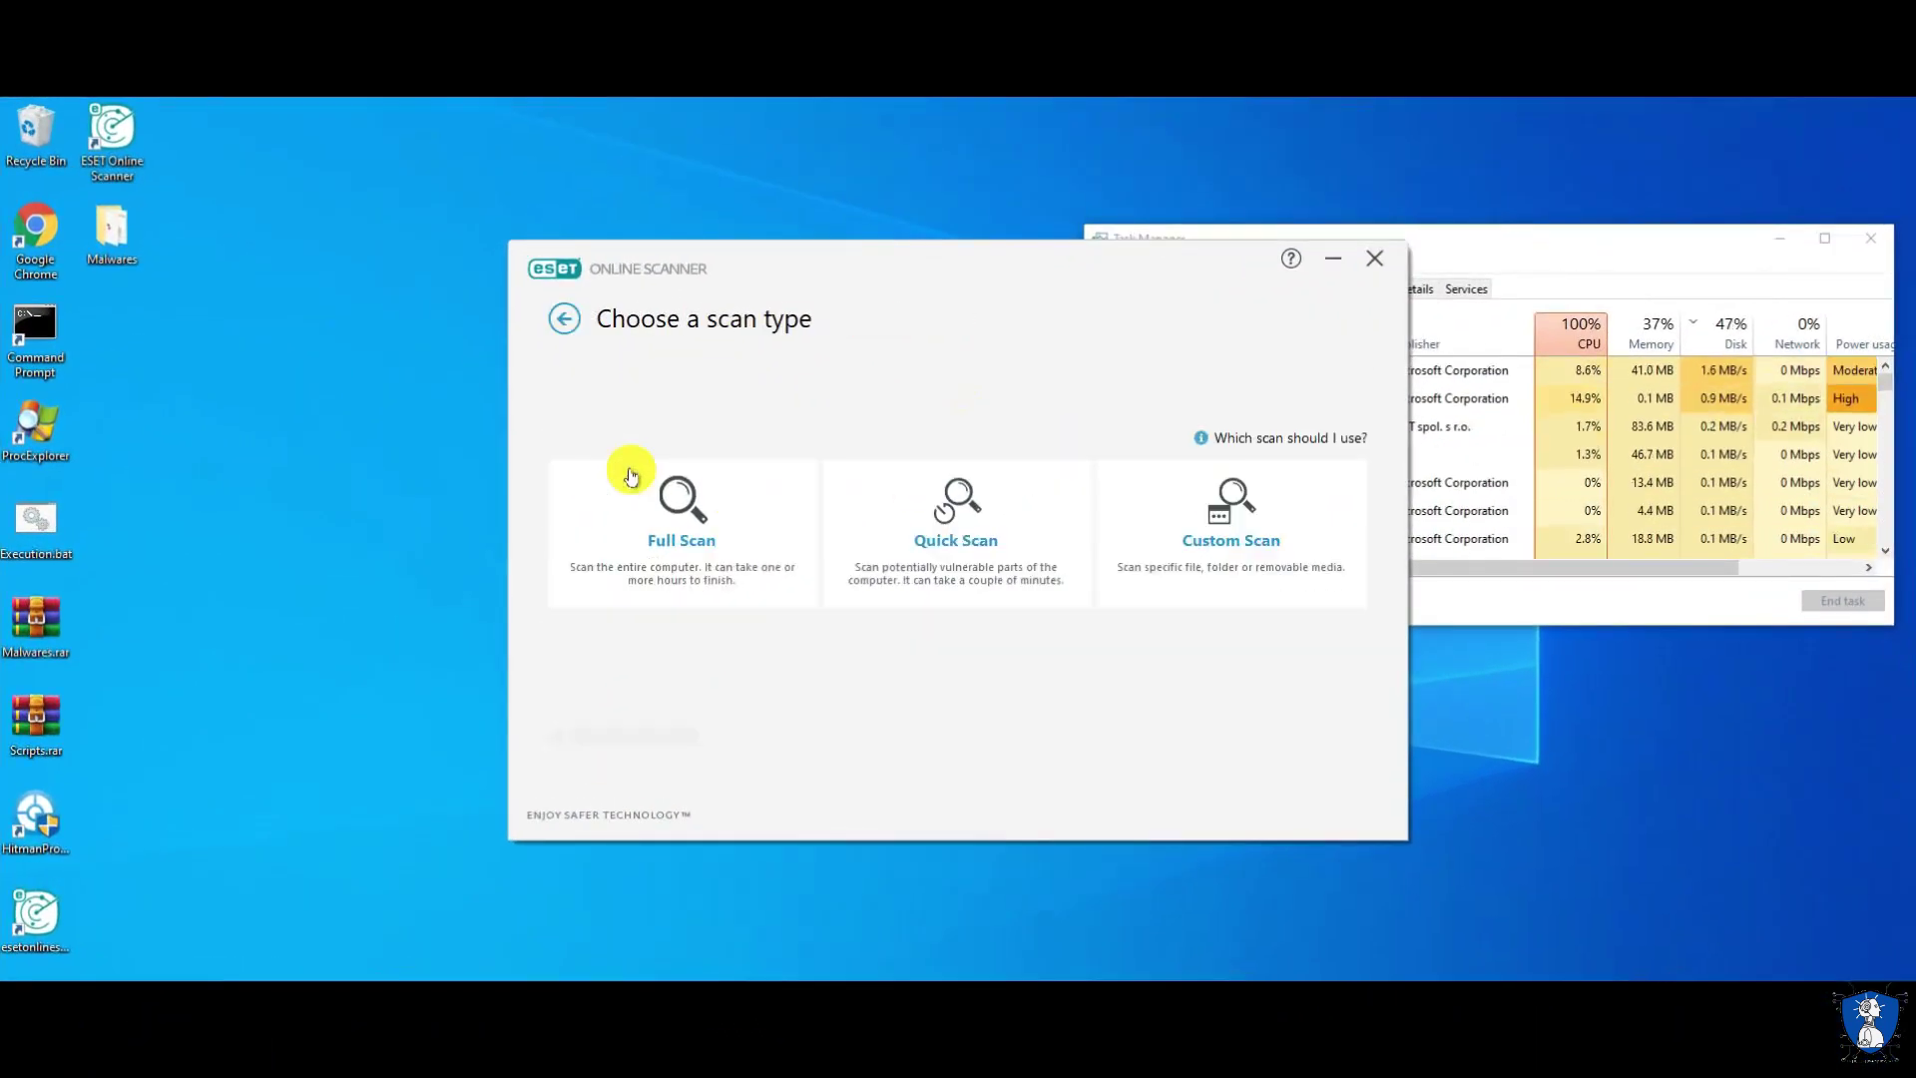
{"action": "left_click", "coordinate": [933, 520]}
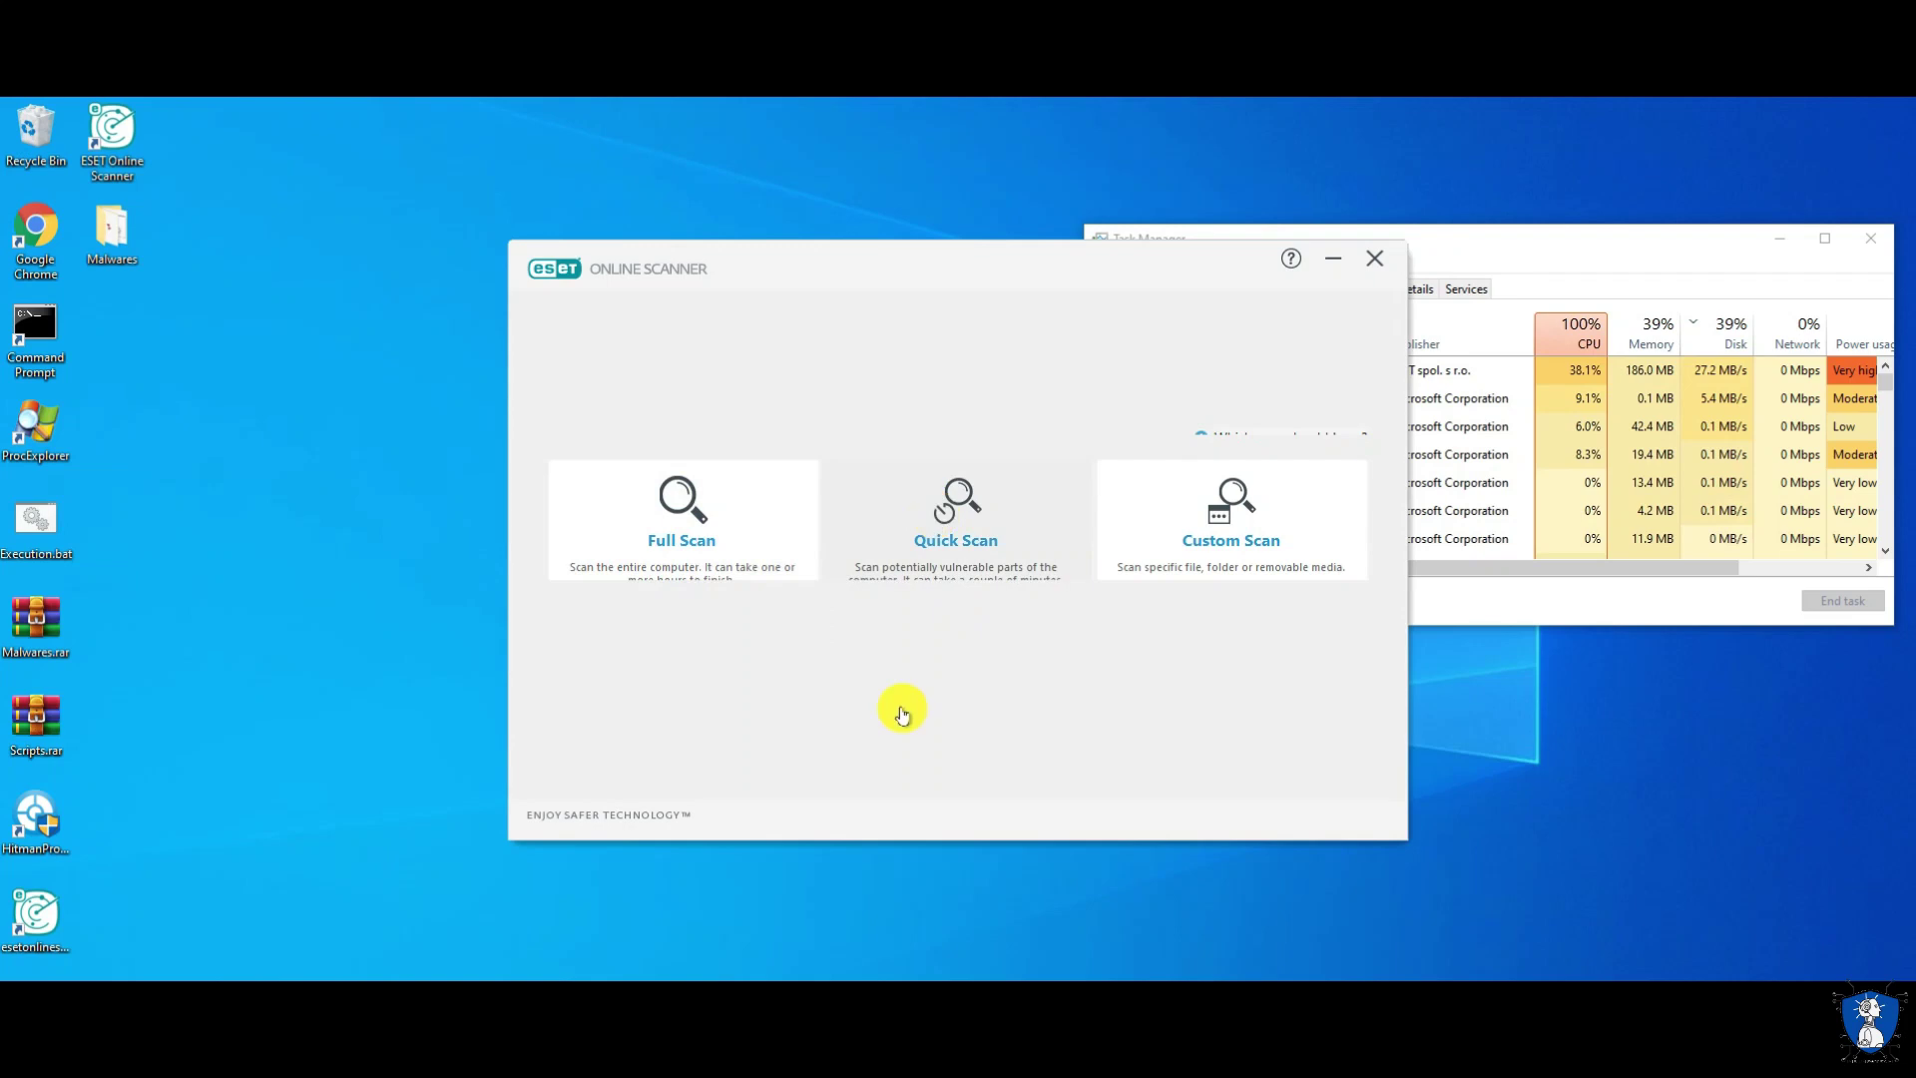
{"action": "left_click", "coordinate": [1284, 783]}
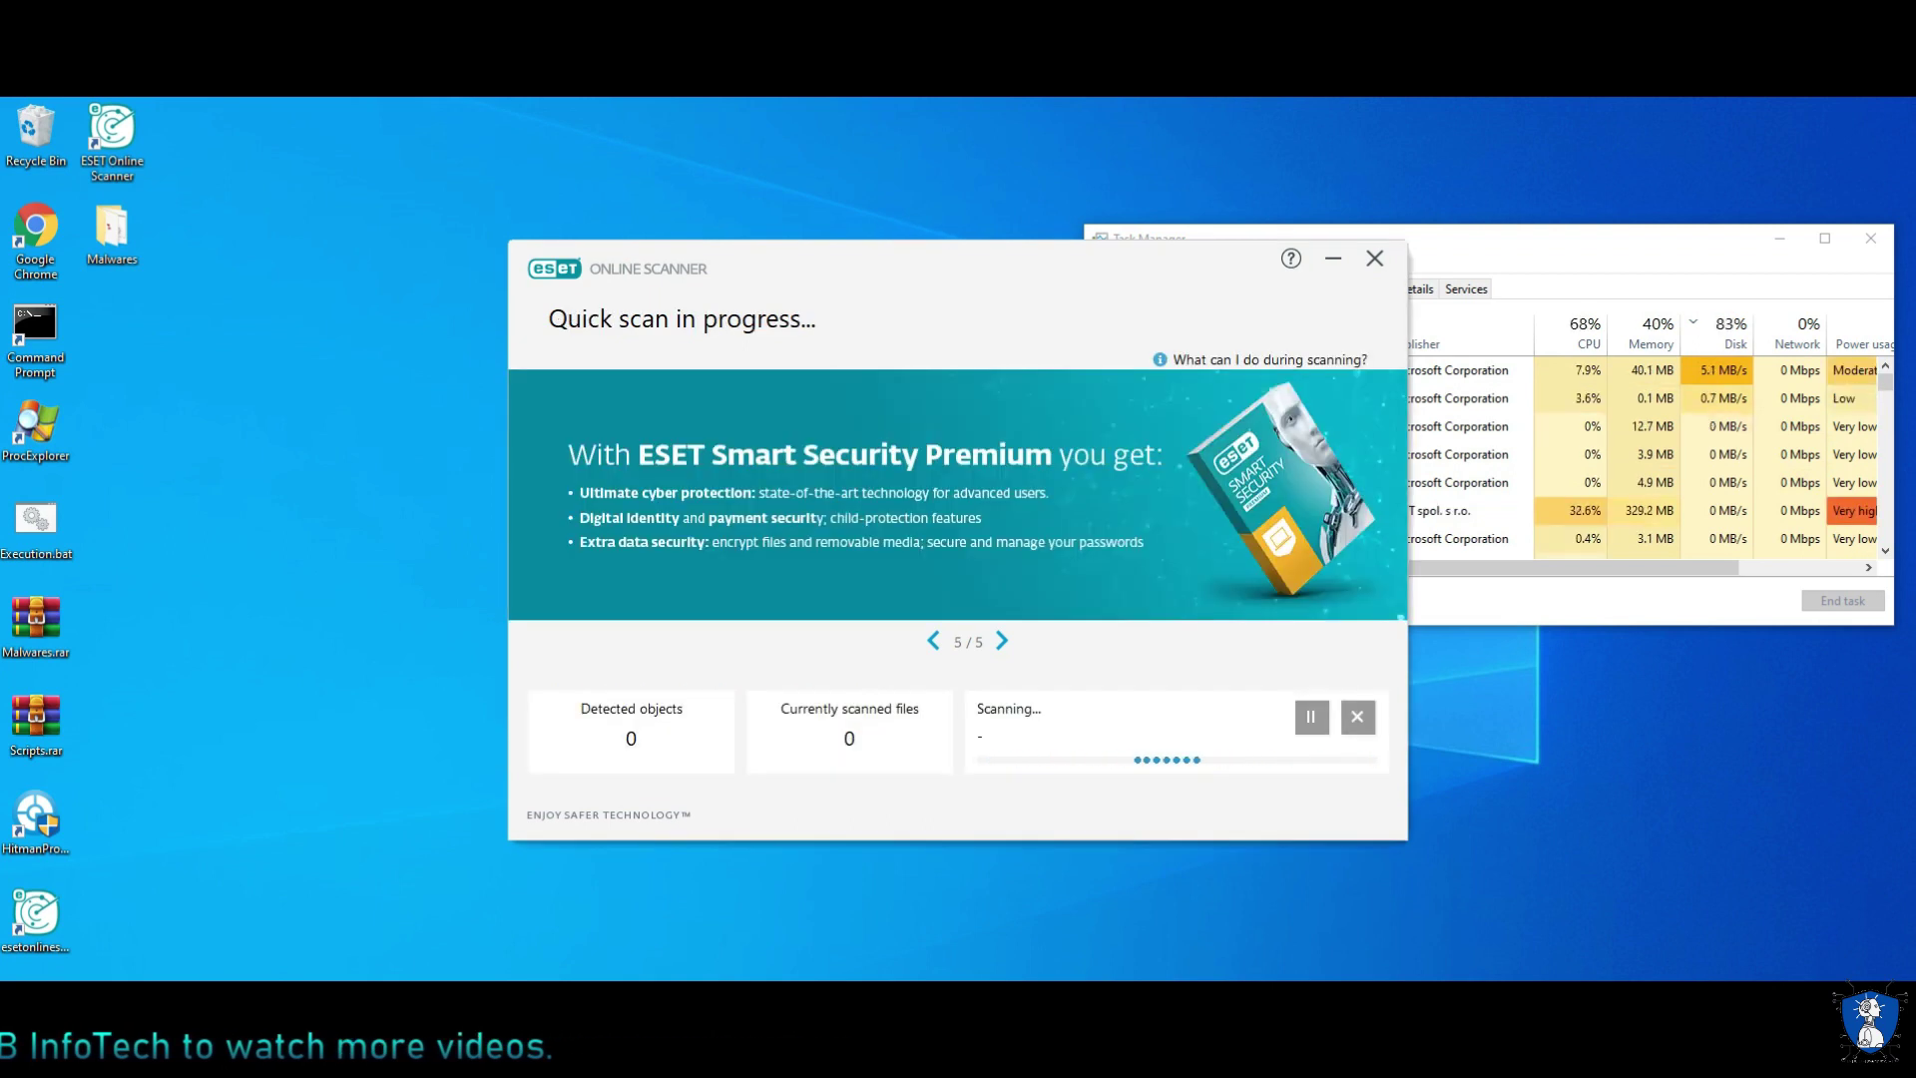
Move the ESET Online Scanner window clear of Task Manager and watch the running processes during the quick scan
{"action": "left_click_drag", "start_coordinate": [548, 250], "coordinate": [294, 236]}
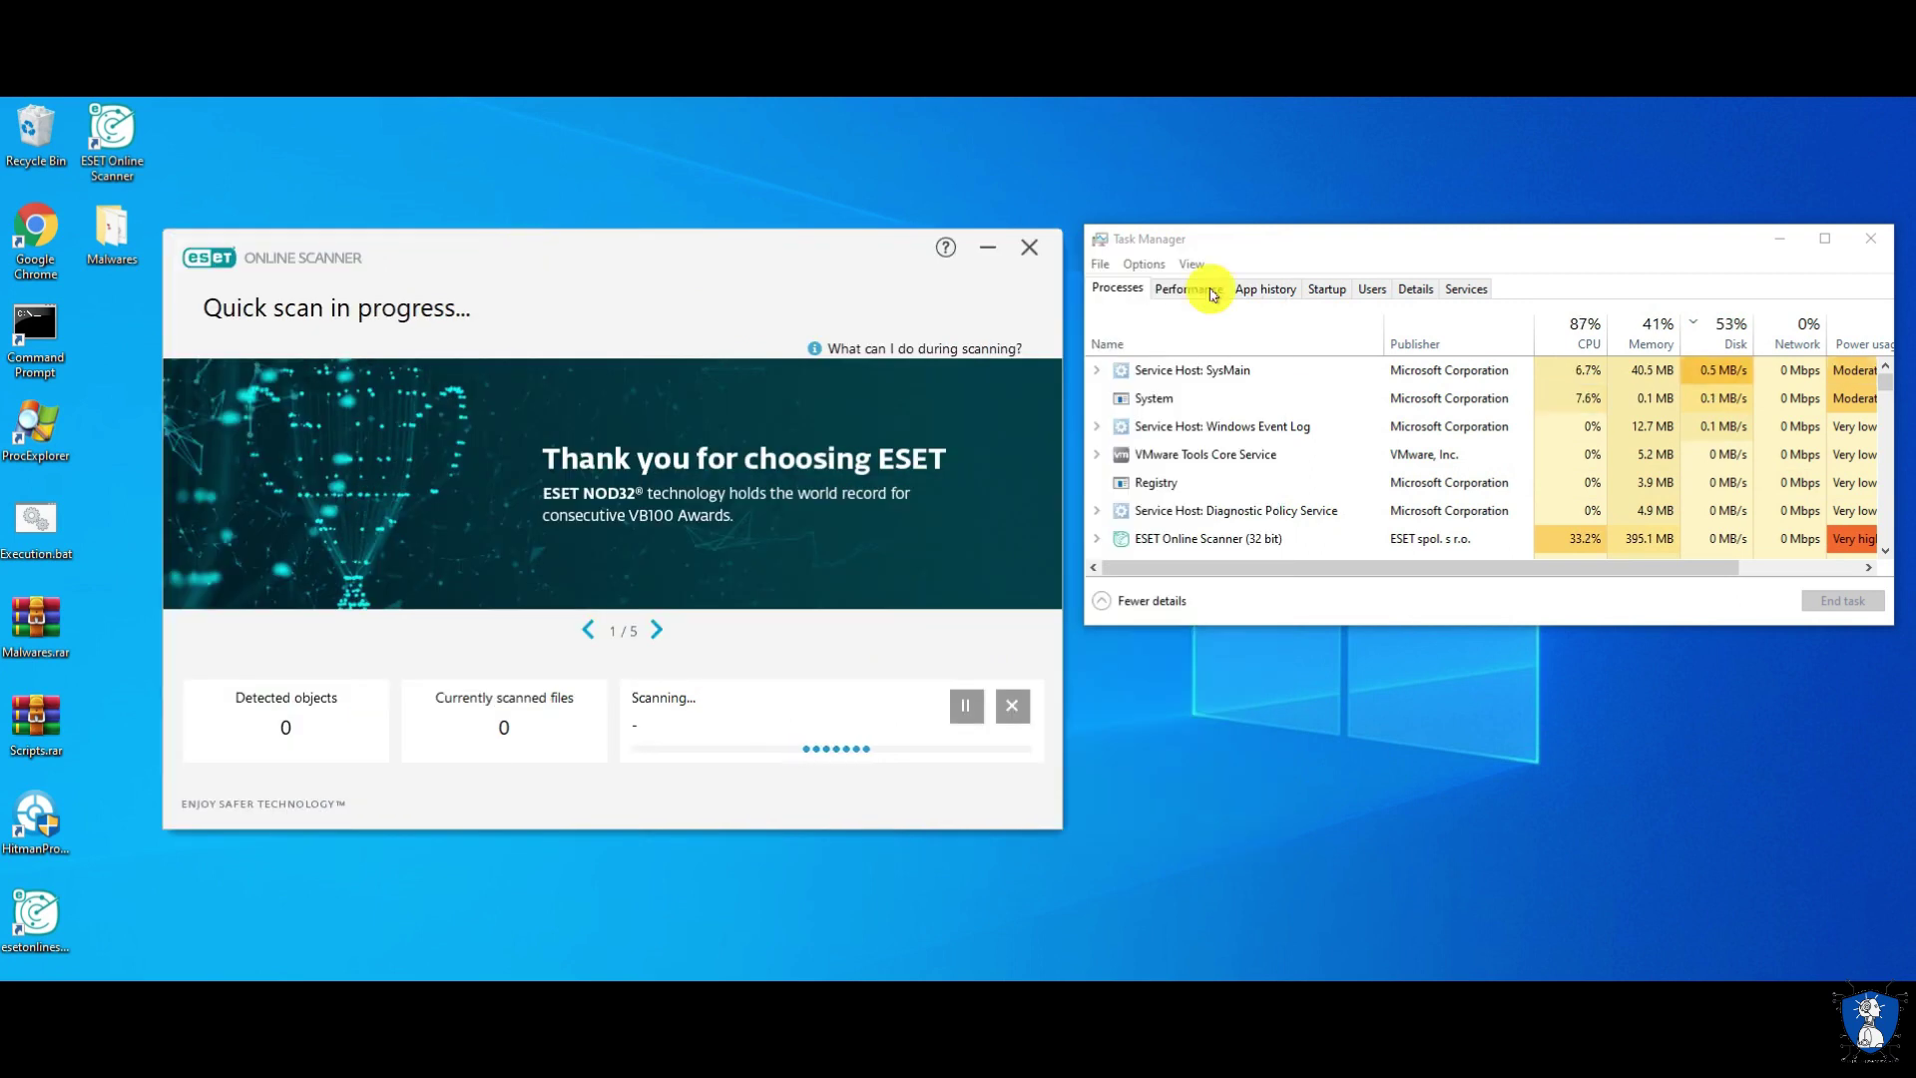
{"action": "left_click", "coordinate": [1327, 244]}
{"action": "left_click", "coordinate": [1600, 343]}
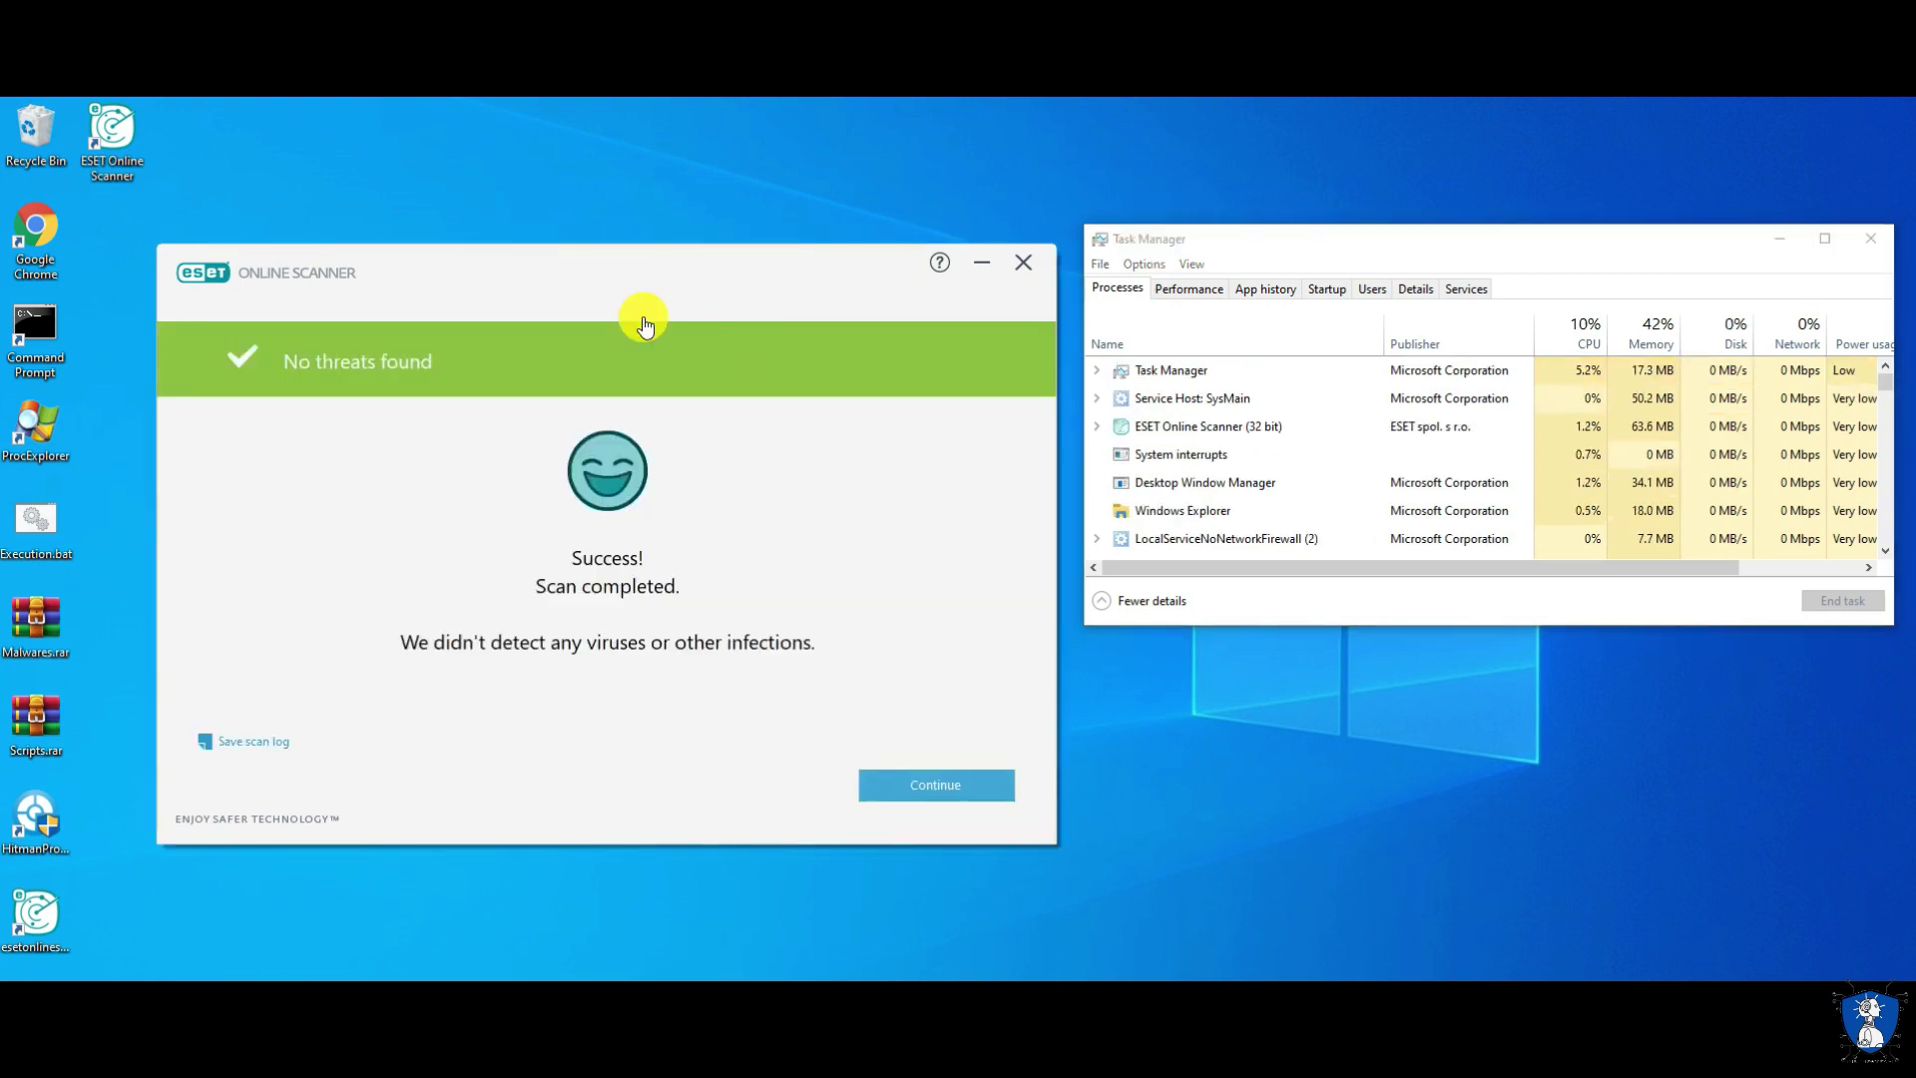
Finish the ESET scan wizard without enabling periodic scanning or the free trial, and close the scanner
{"action": "left_click", "coordinate": [936, 777]}
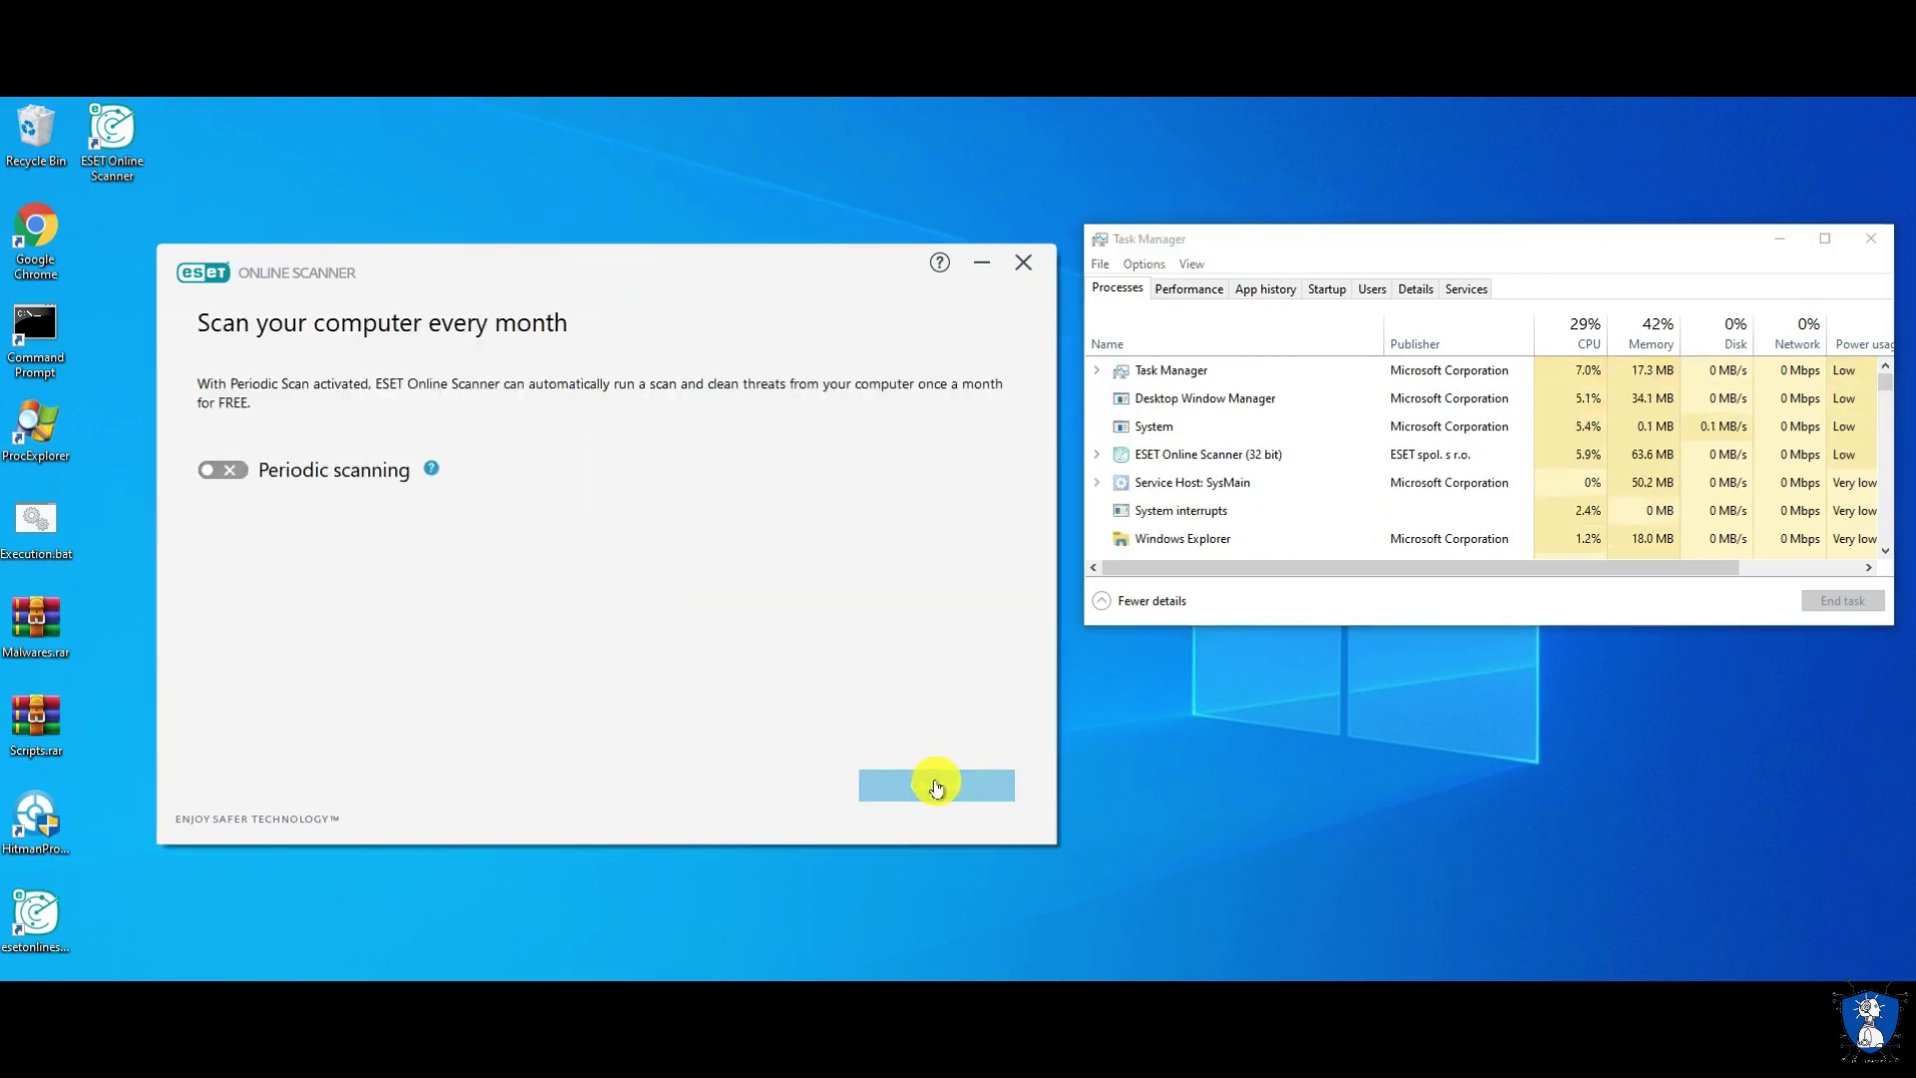
{"action": "left_click", "coordinate": [937, 785]}
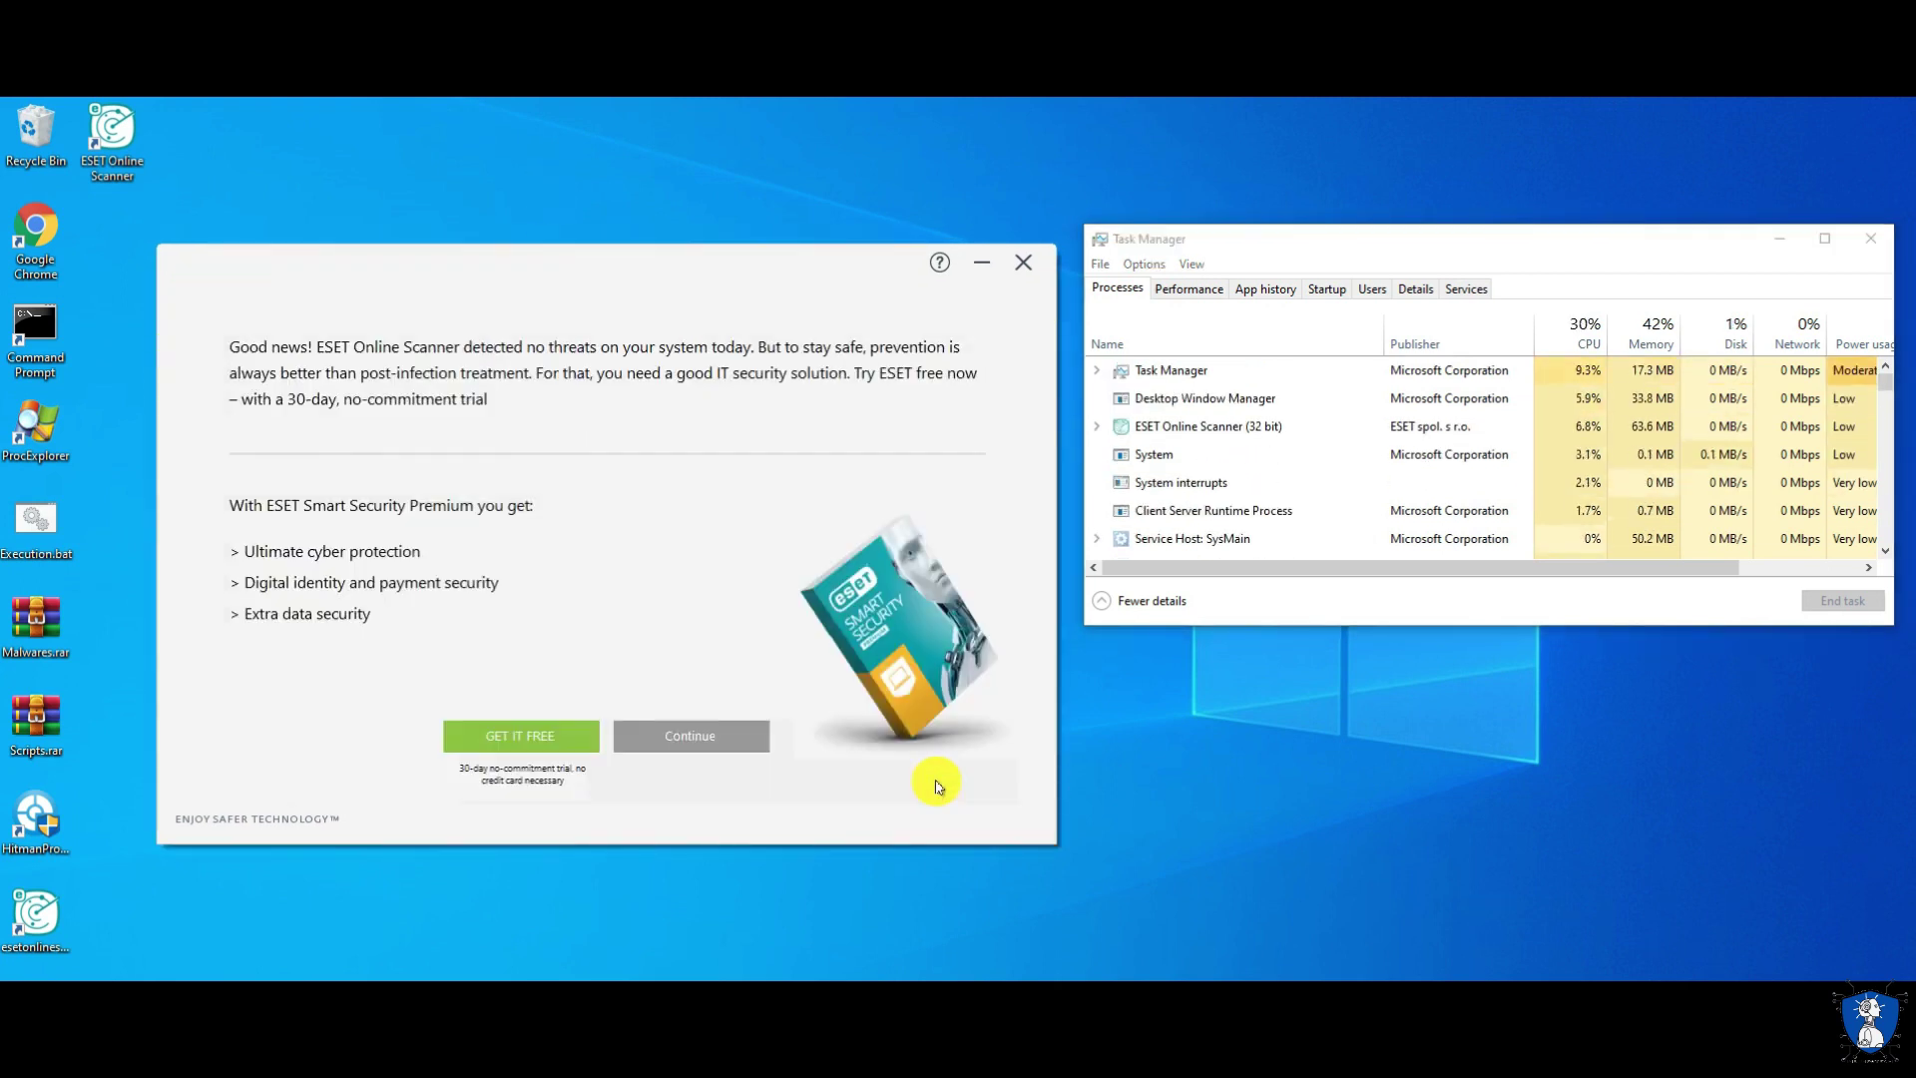
{"action": "left_click", "coordinate": [694, 742]}
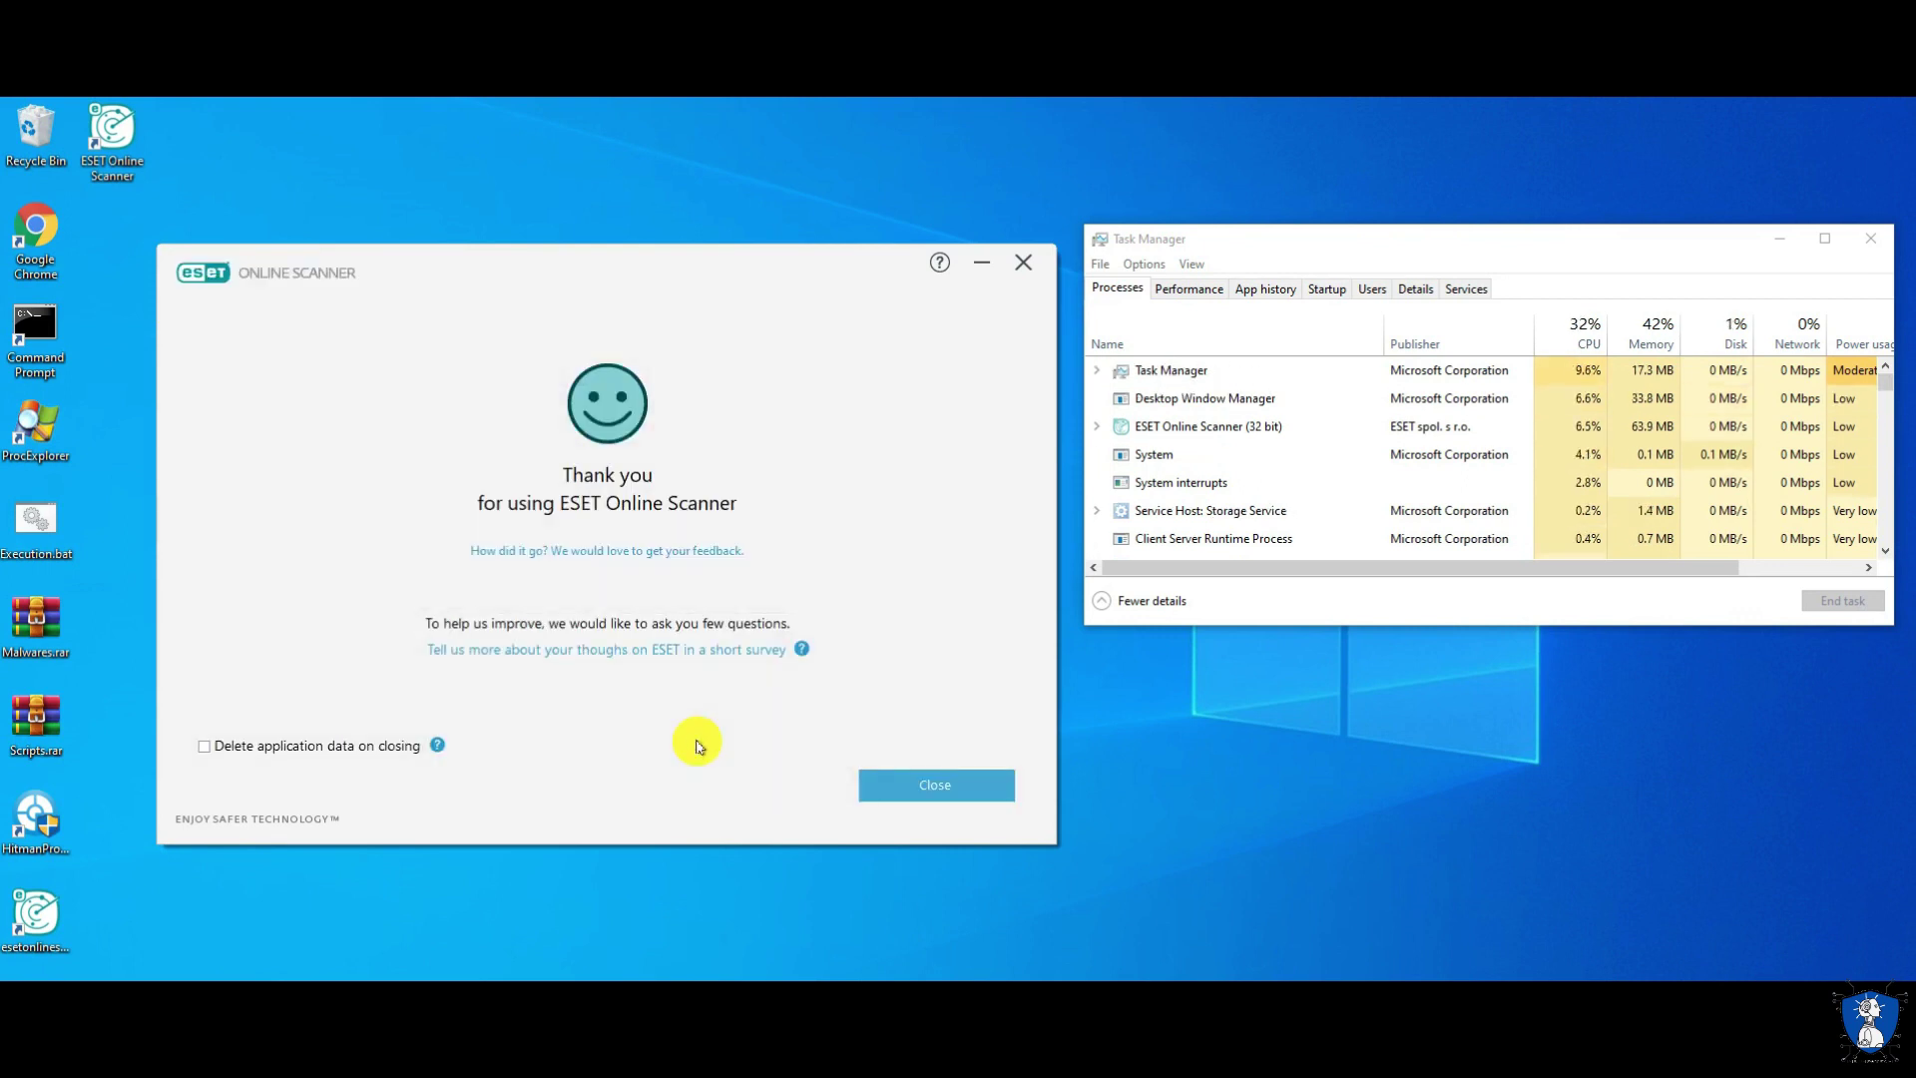
{"action": "left_click", "coordinate": [928, 790]}
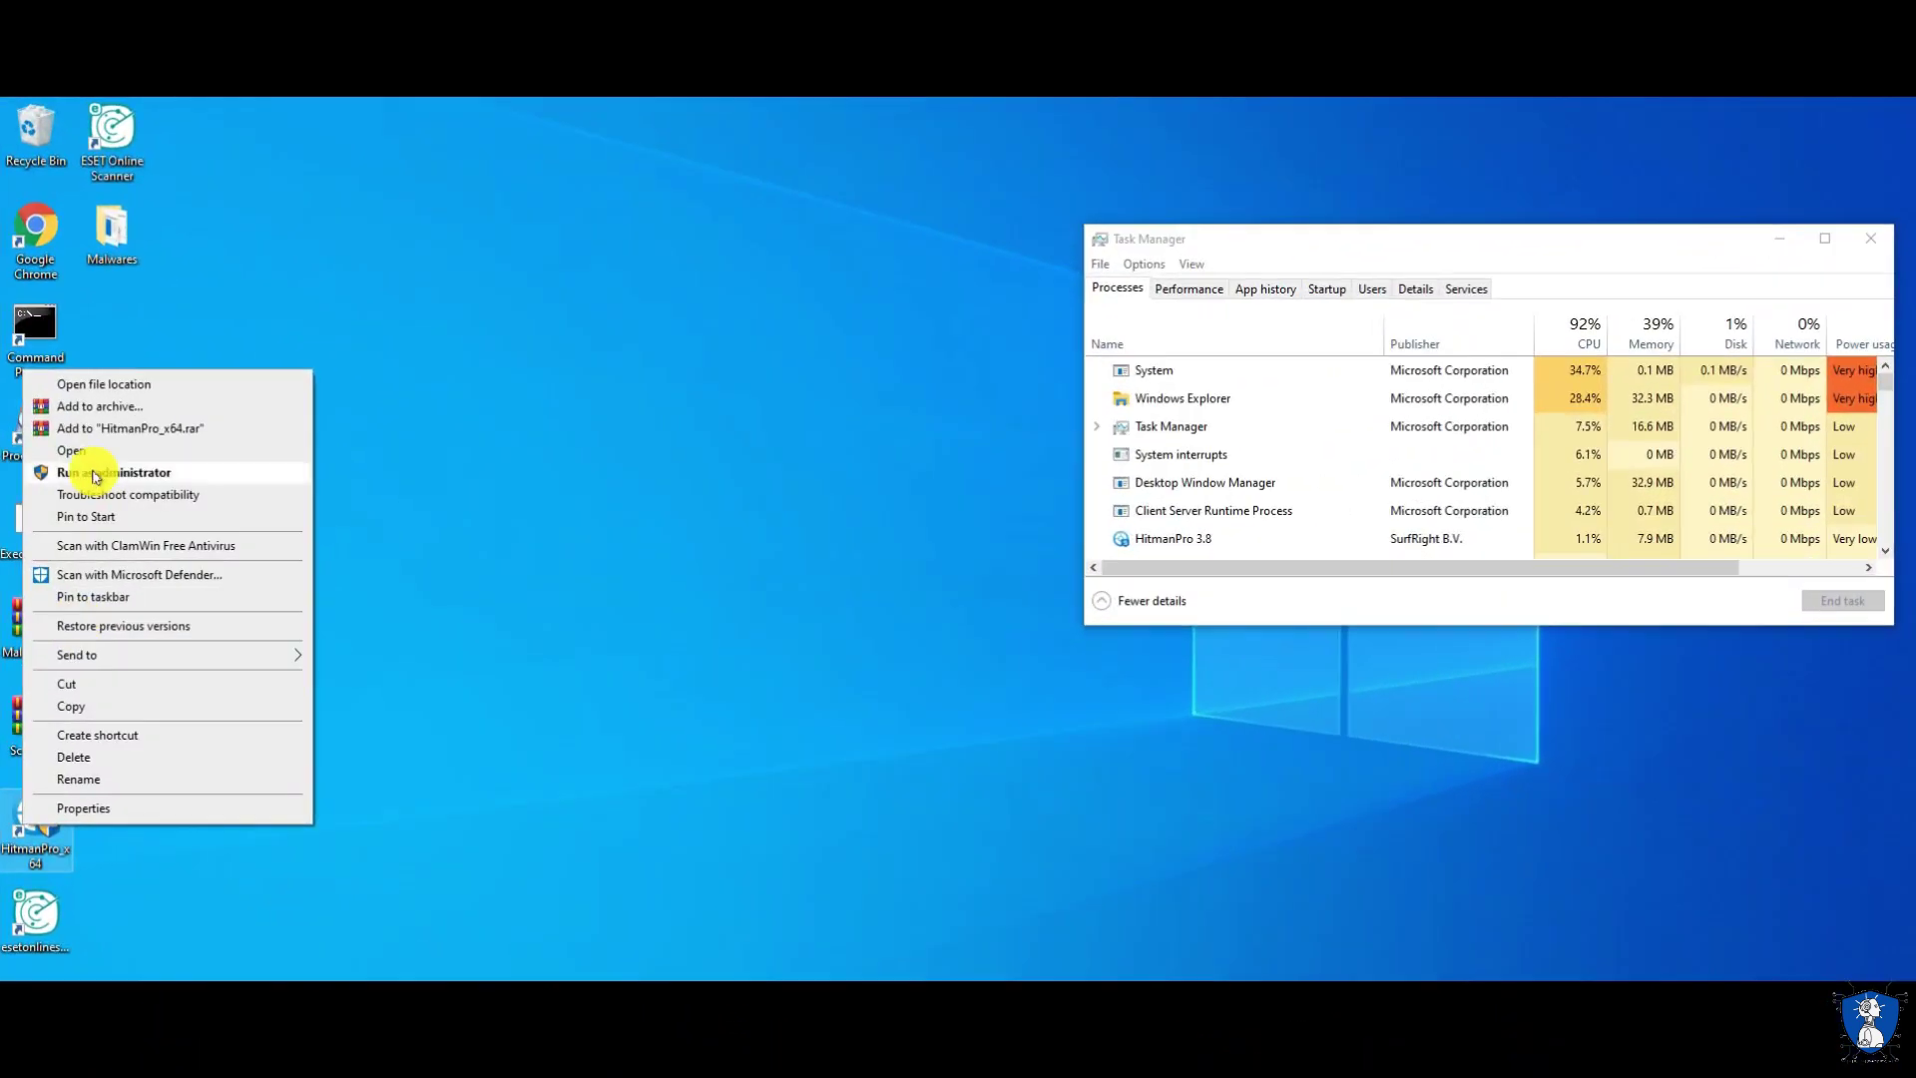
Run HitmanPro as administrator, place its window beside Task Manager and start a malware scan
{"action": "left_click", "coordinate": [93, 470]}
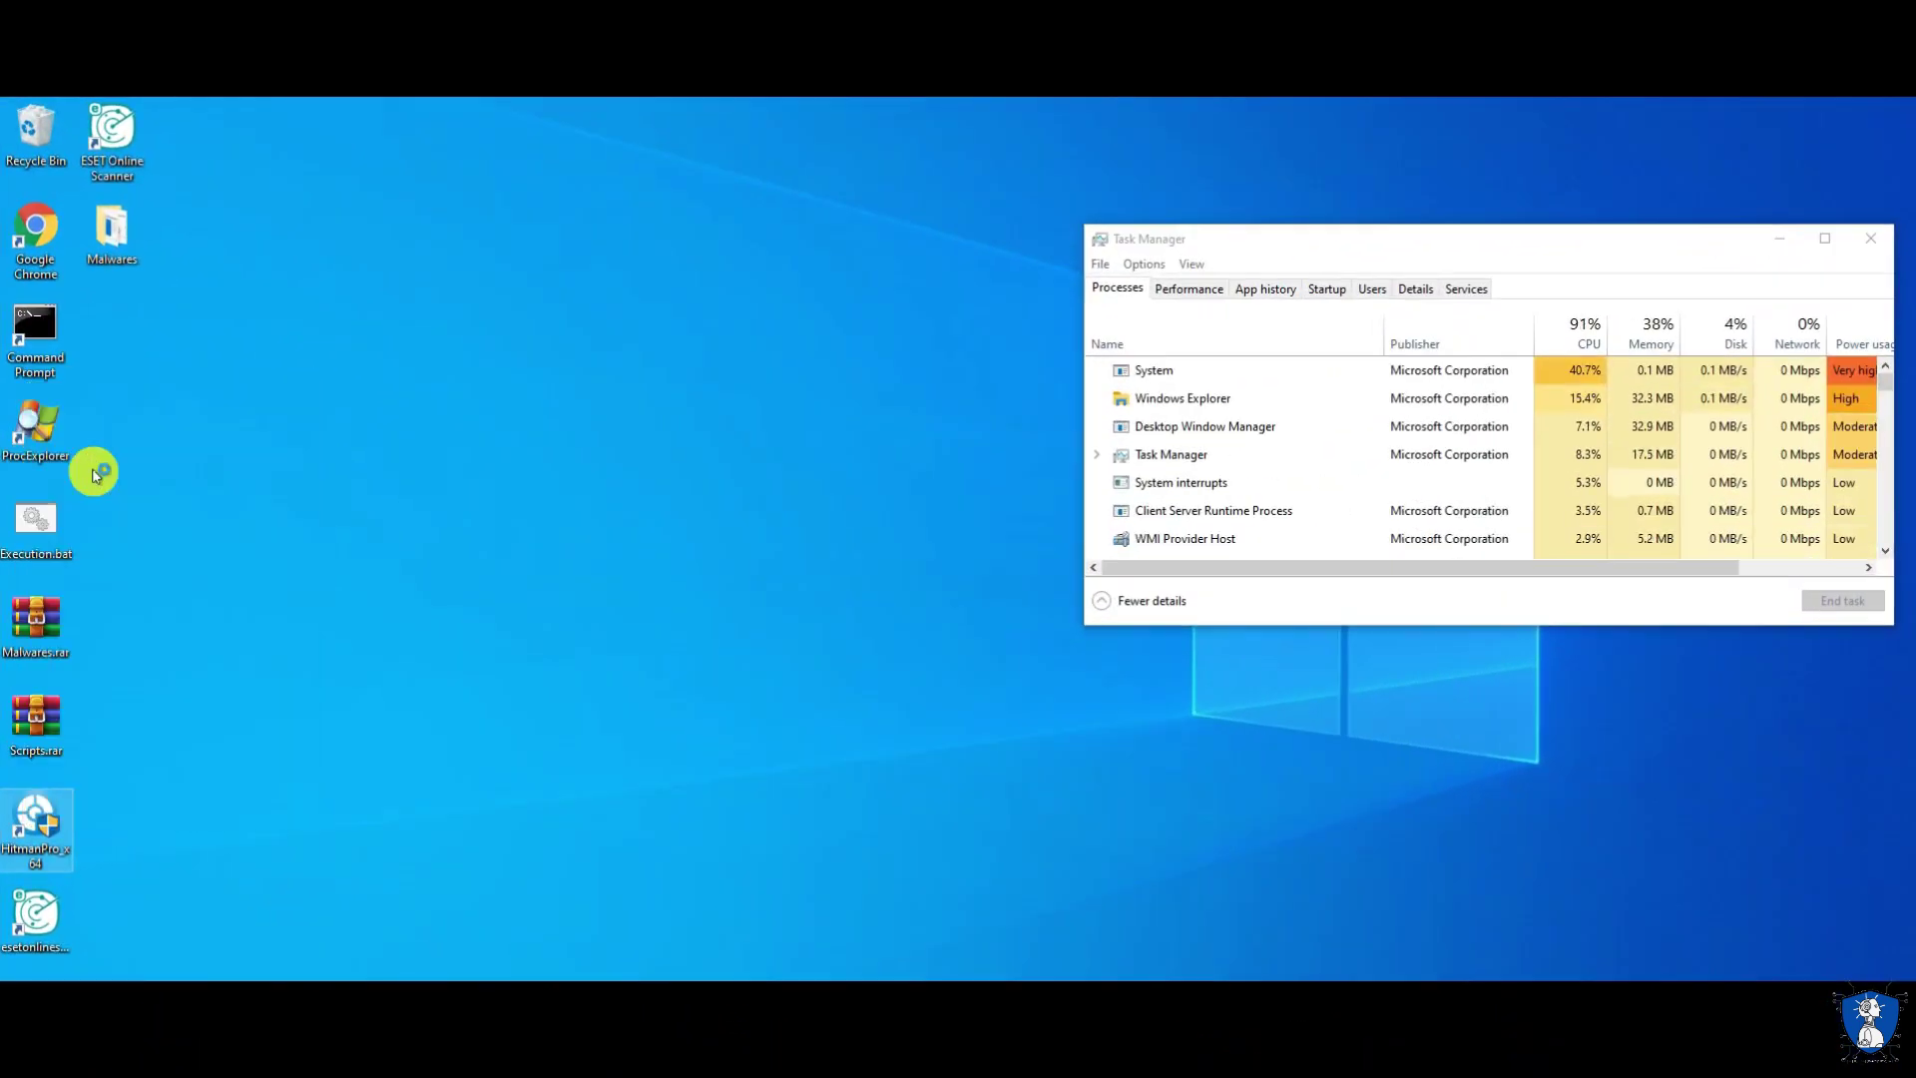
{"action": "left_click_drag", "start_coordinate": [818, 228], "coordinate": [489, 218]}
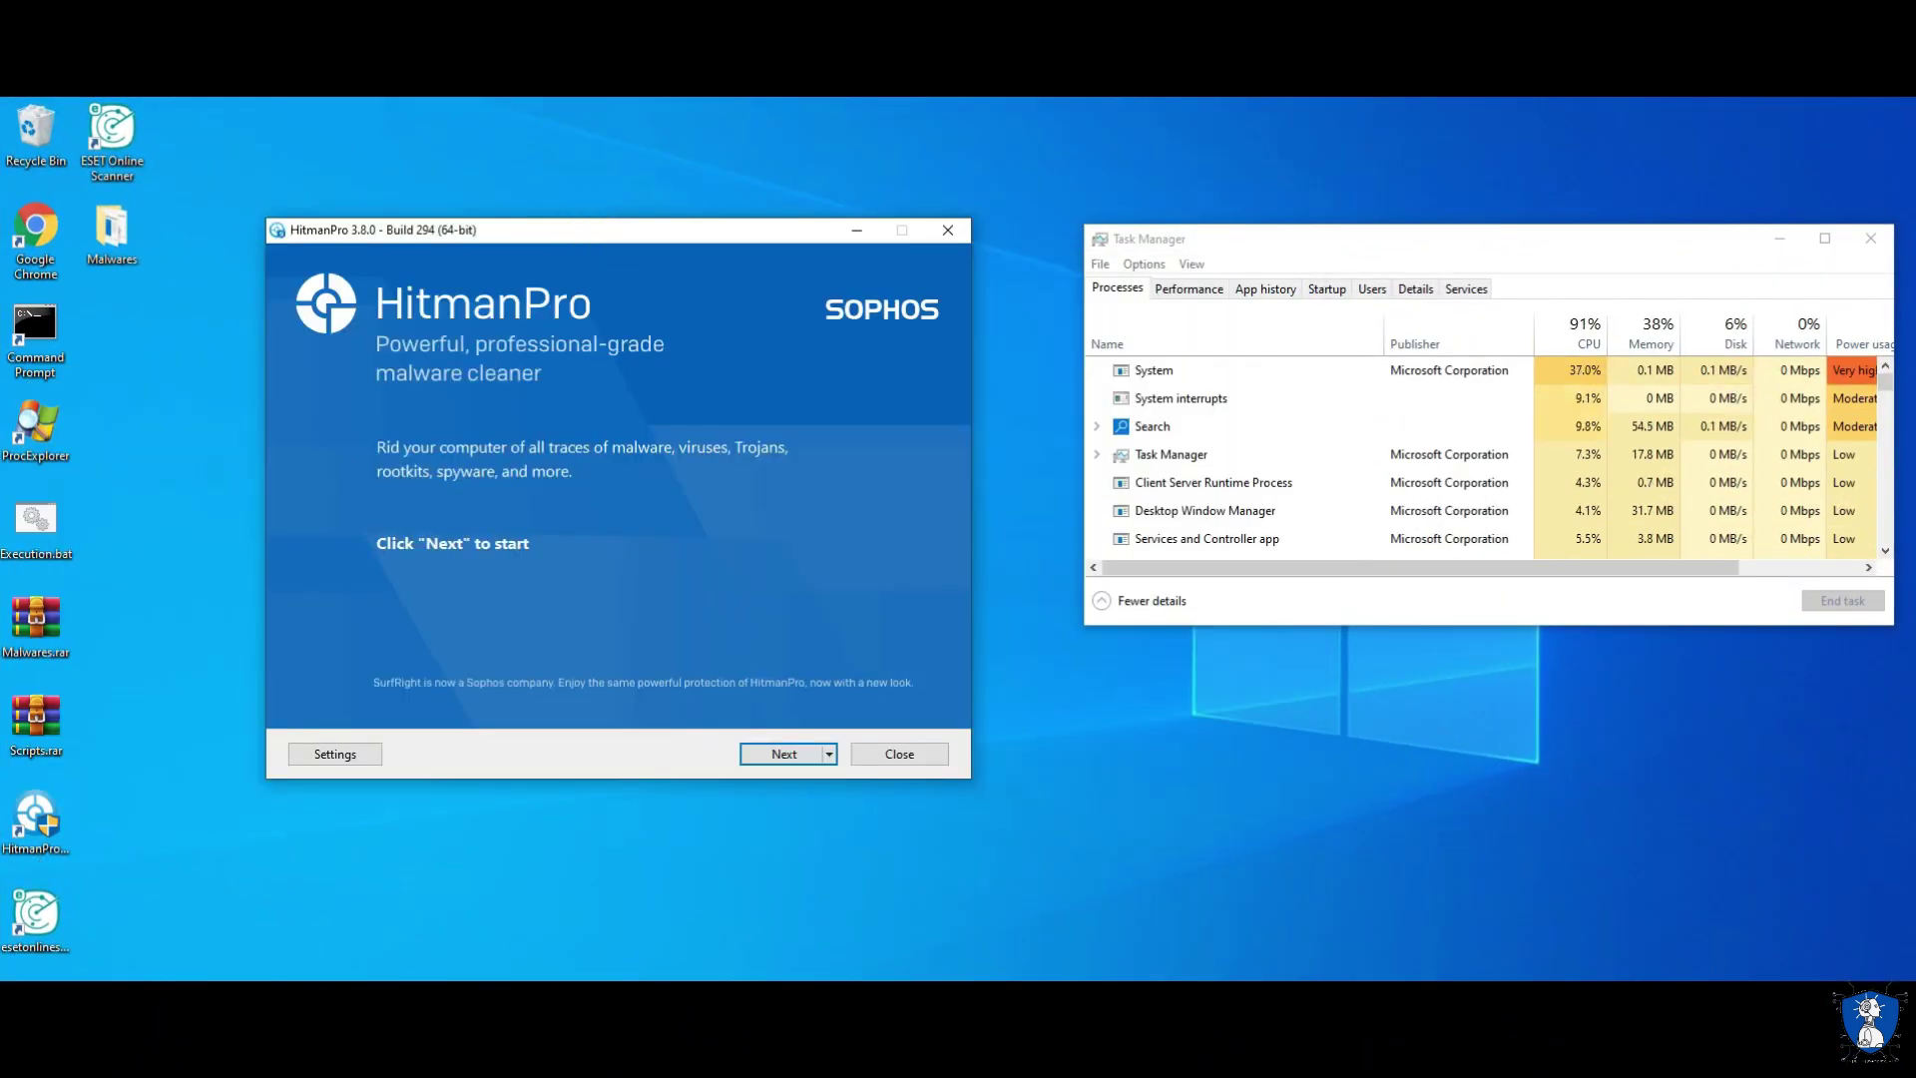
{"action": "left_click", "coordinate": [784, 753]}
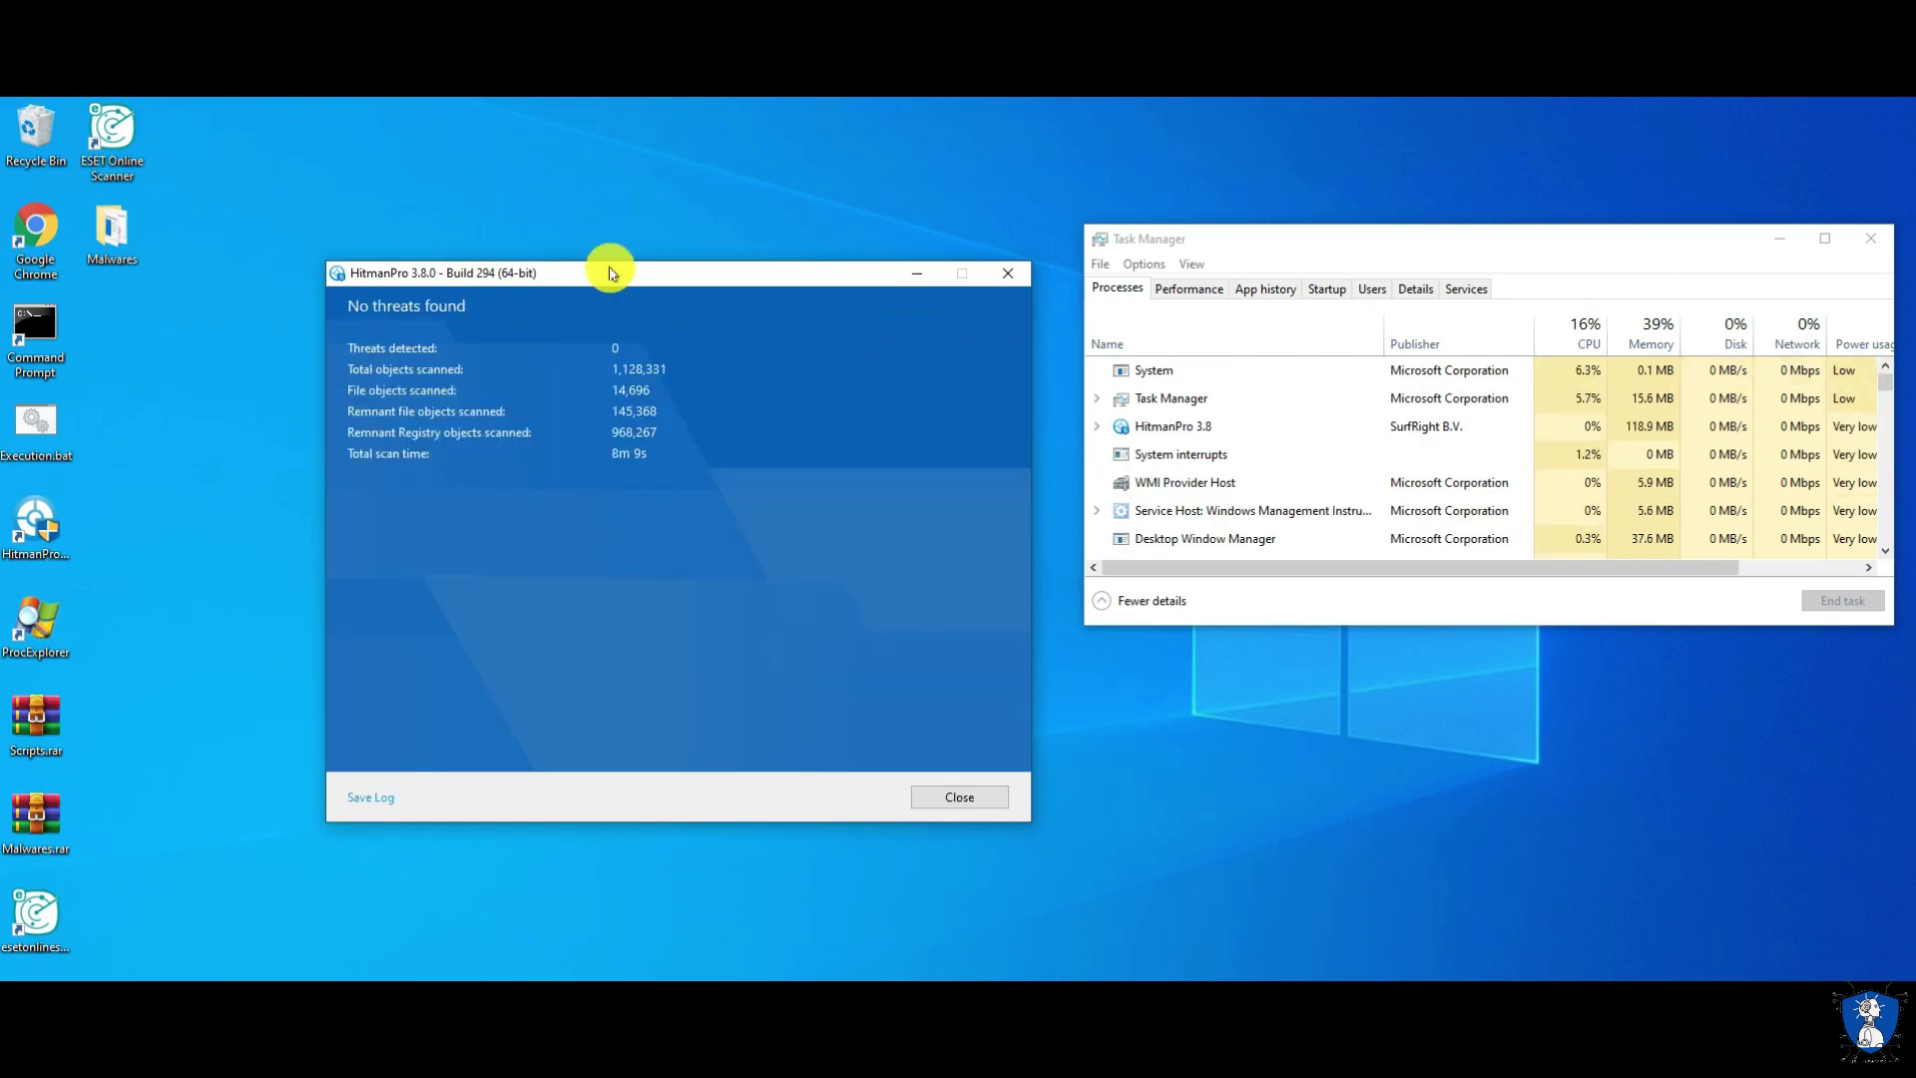
Review the HitmanPro scan results, and close both HitmanPro and Task Manager
{"action": "left_click_drag", "start_coordinate": [607, 268], "coordinate": [597, 240]}
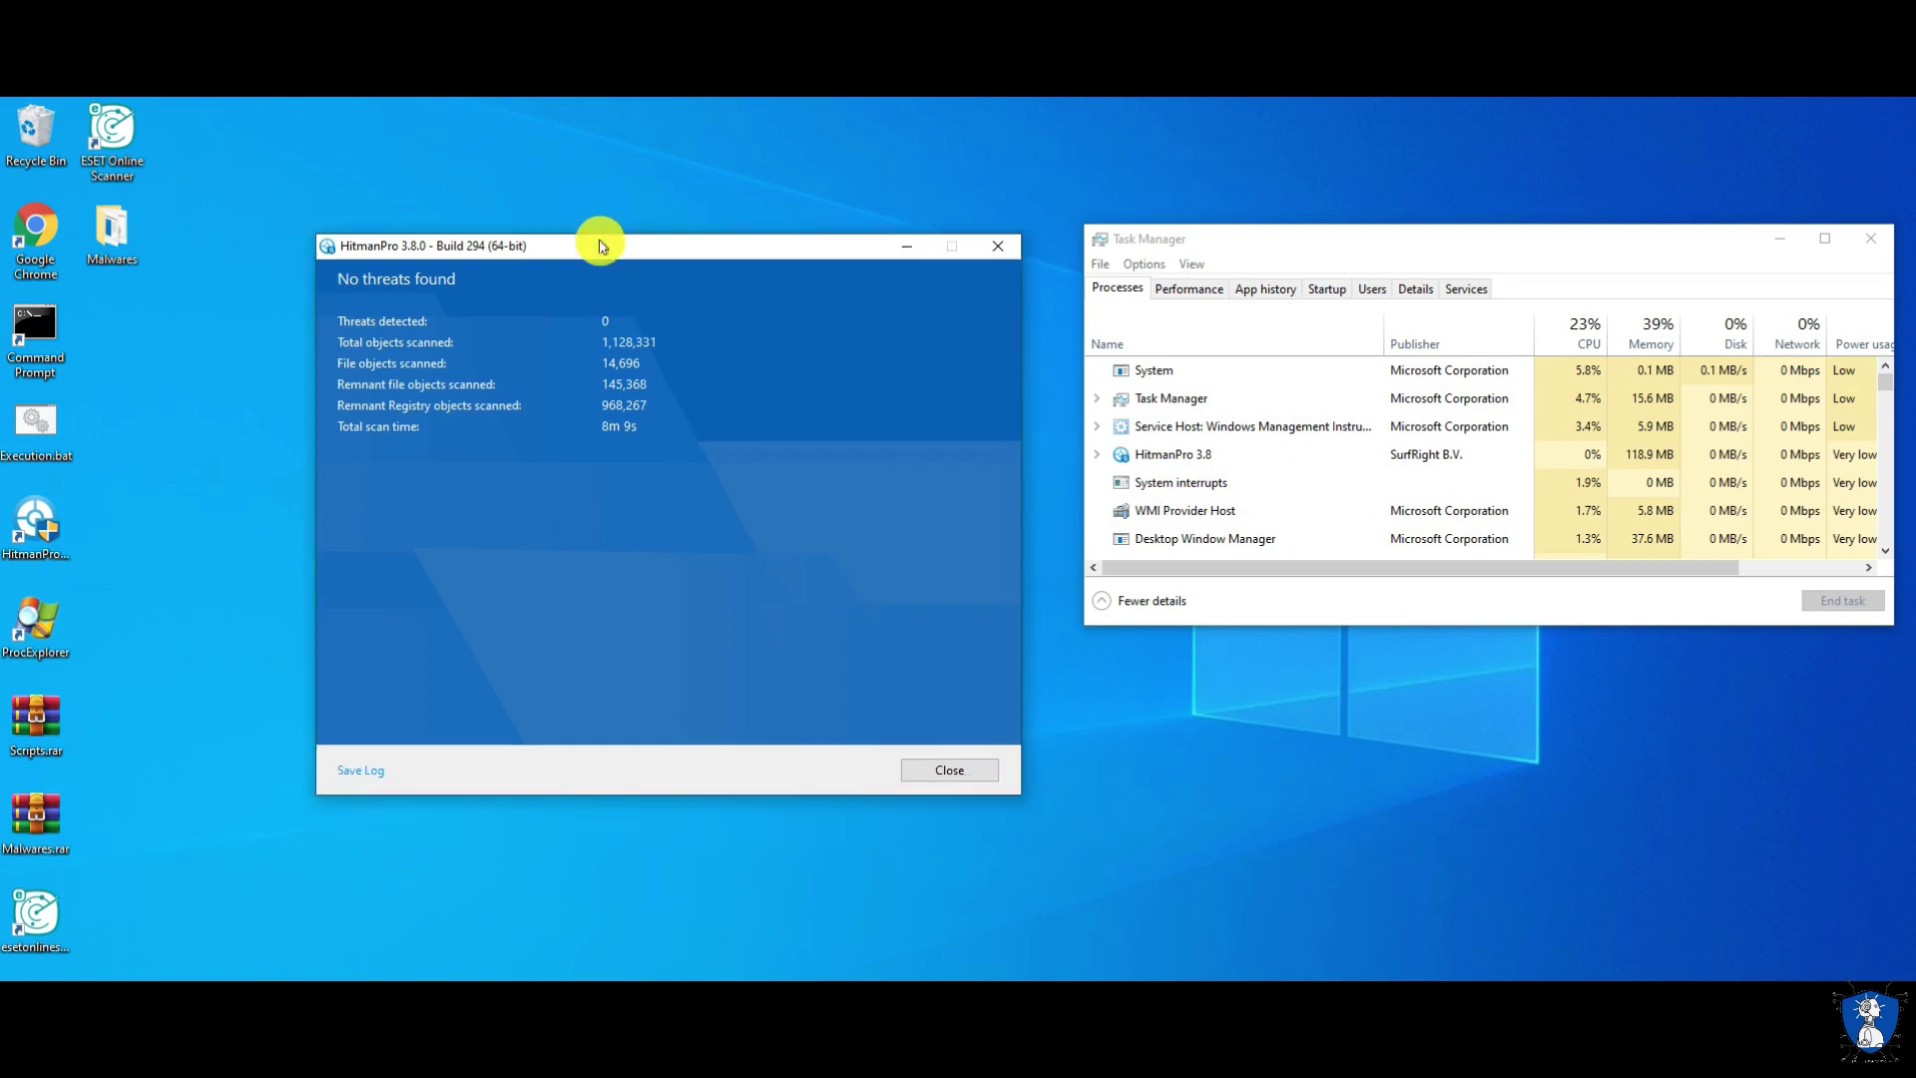
{"action": "left_click", "coordinate": [932, 772]}
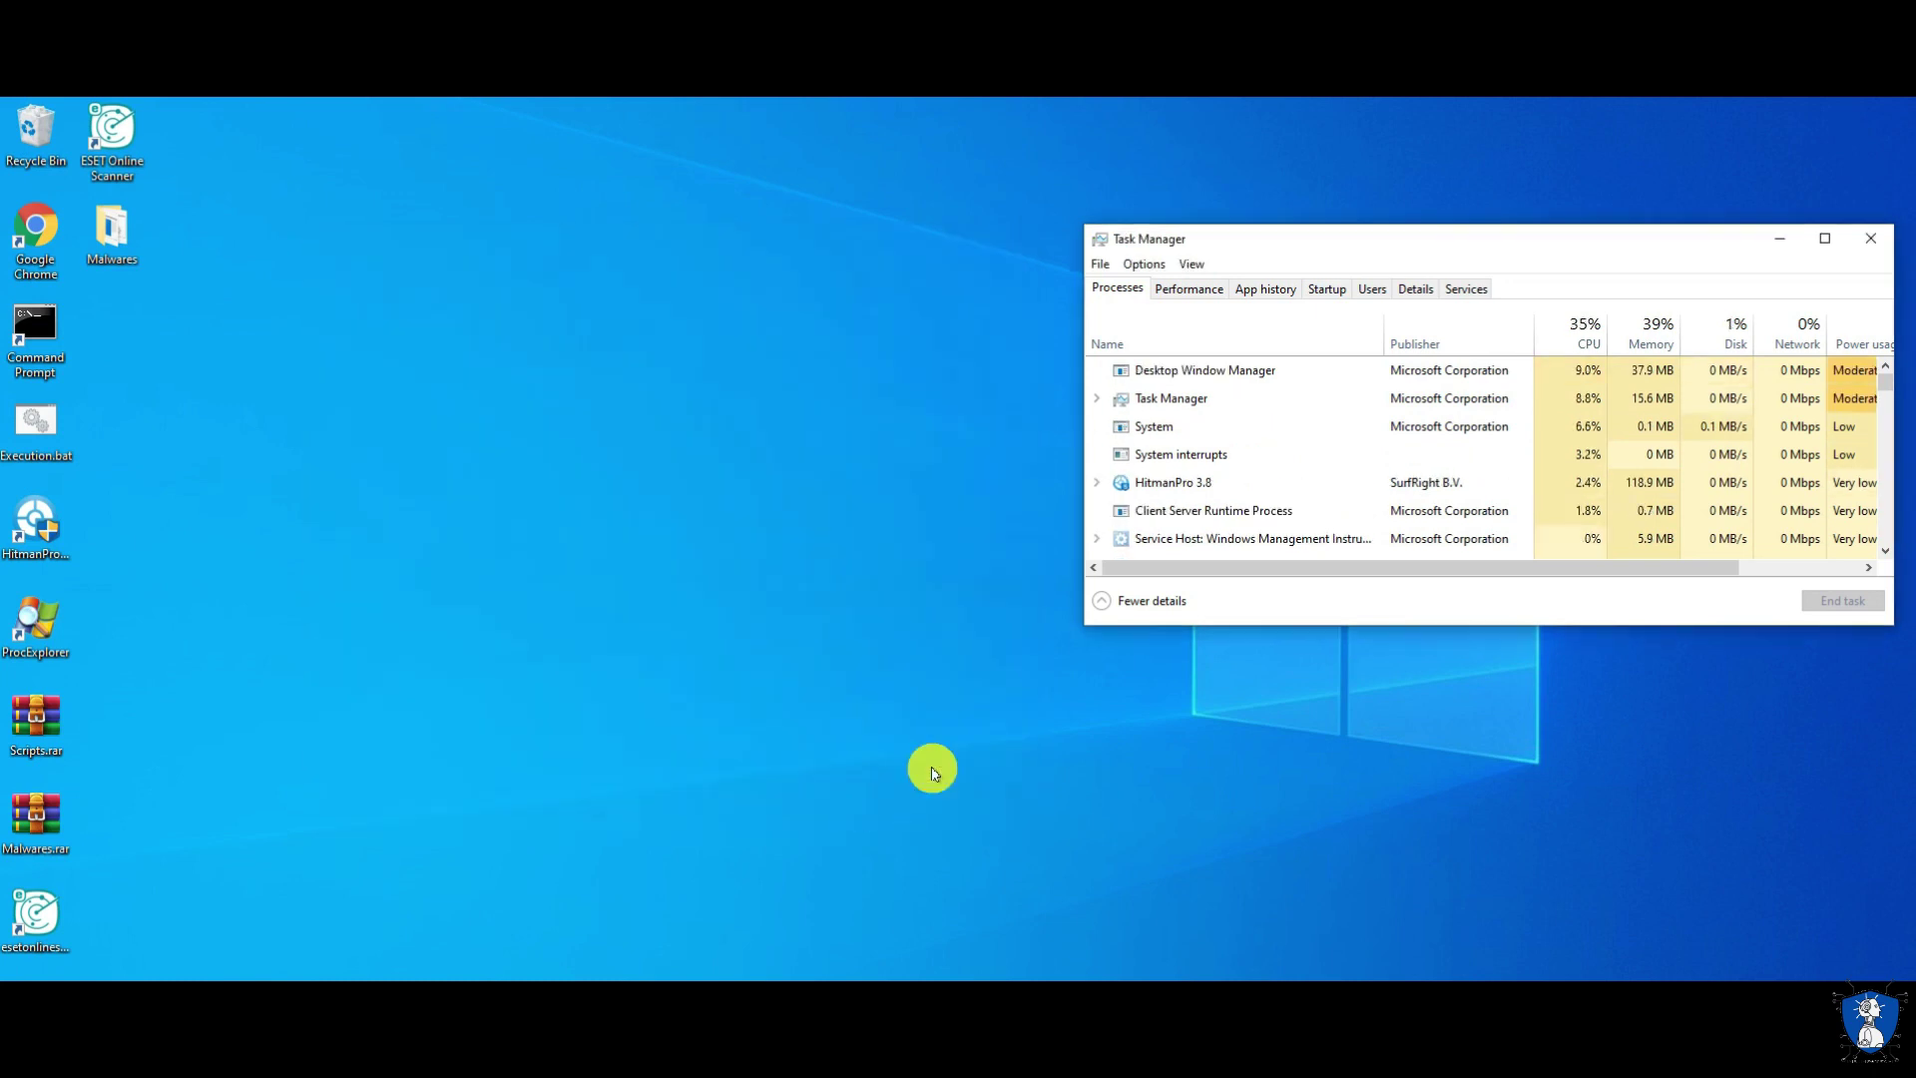
{"action": "left_click", "coordinate": [1863, 245]}
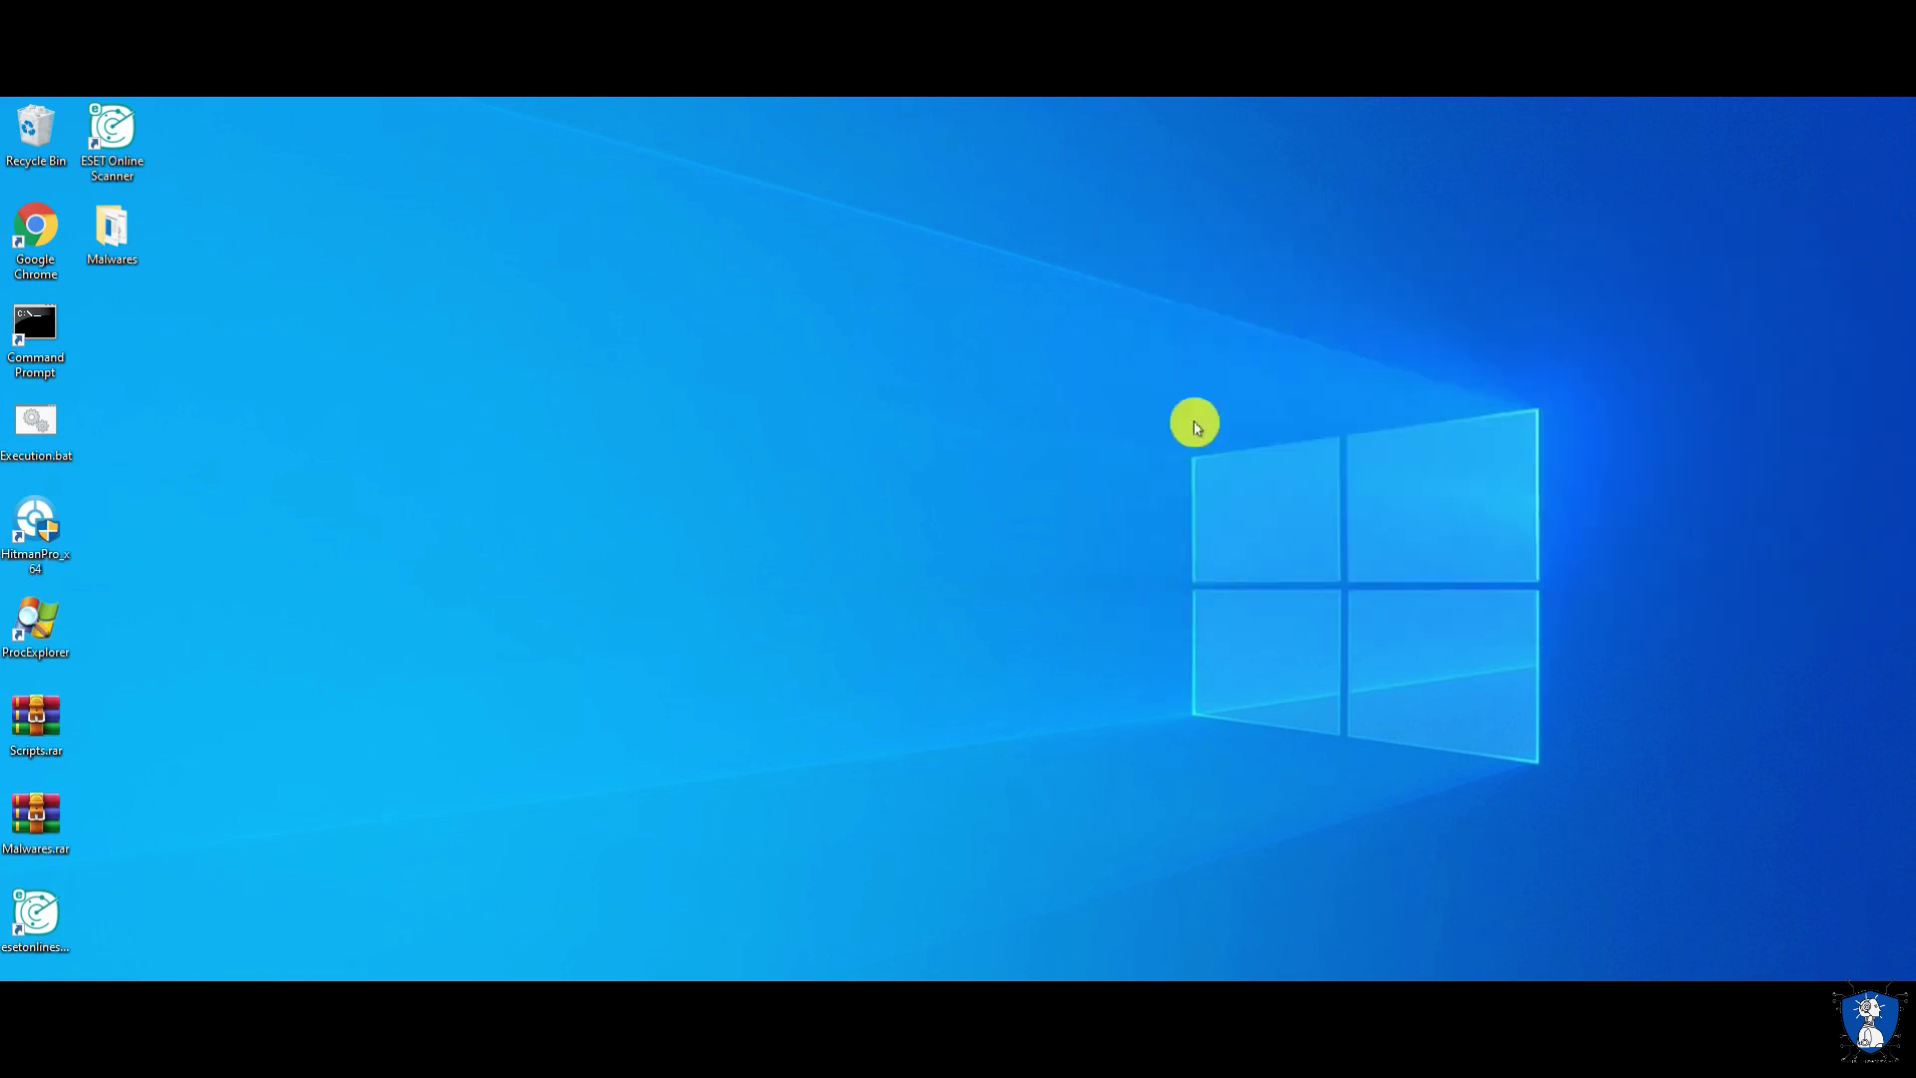